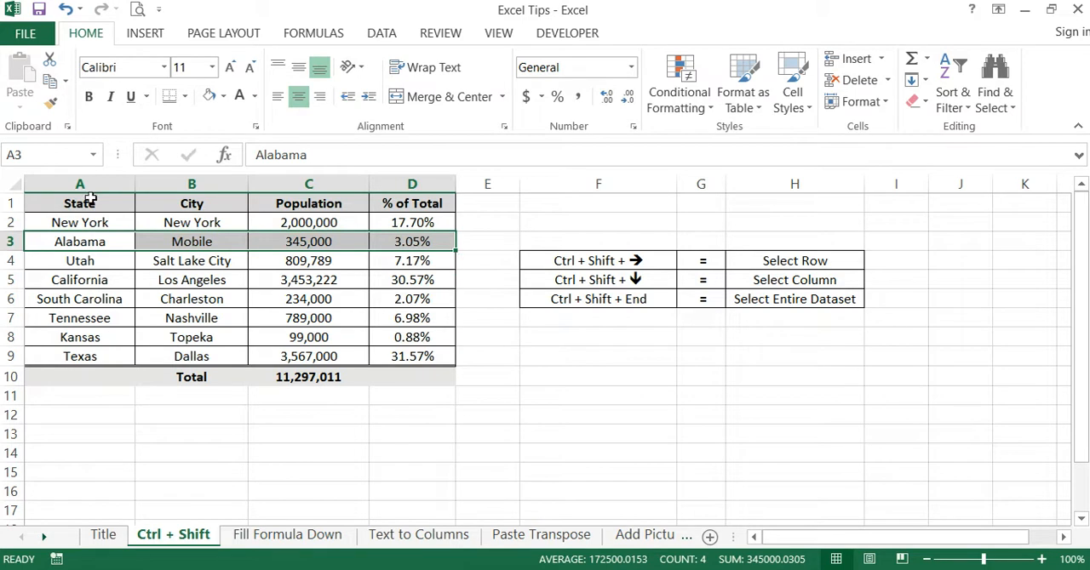
- Select the whole table A1:D10, from the State header through the Total row, and clear the selection
left_click(119, 454)
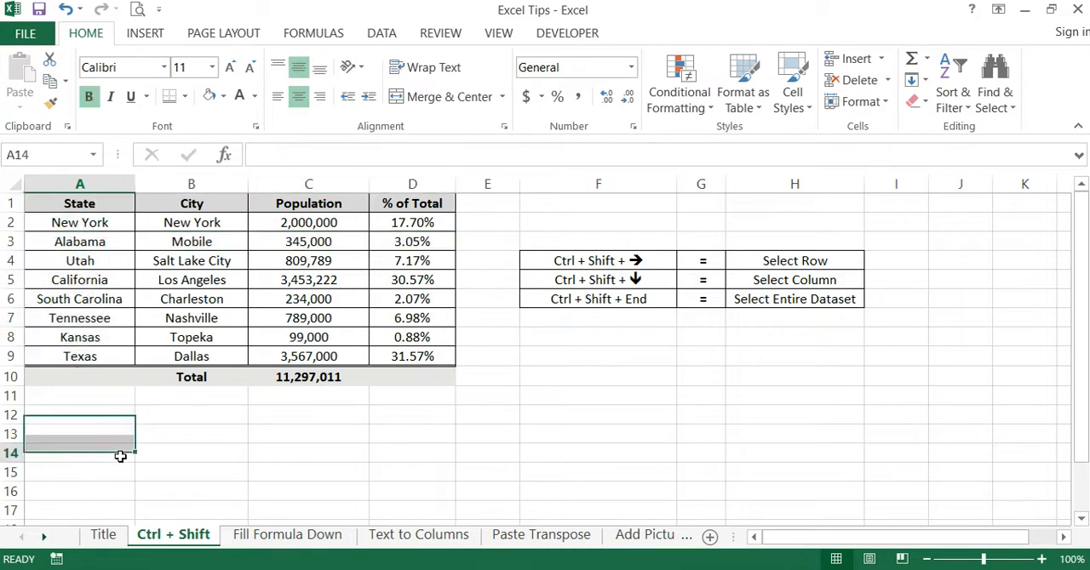
left_click_drag(81, 205, 400, 382)
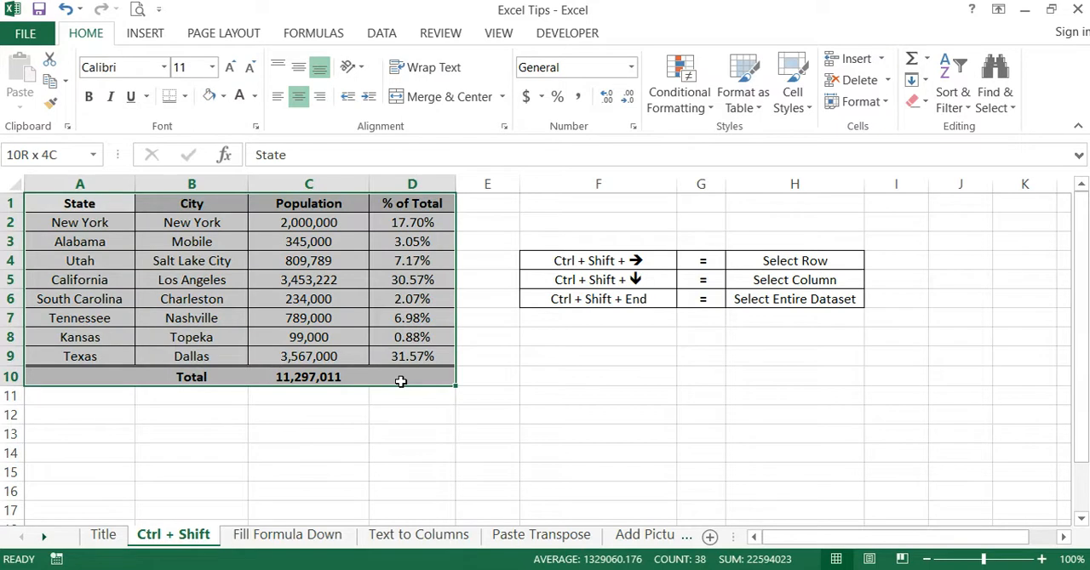
left_click_drag(400, 381, 400, 382)
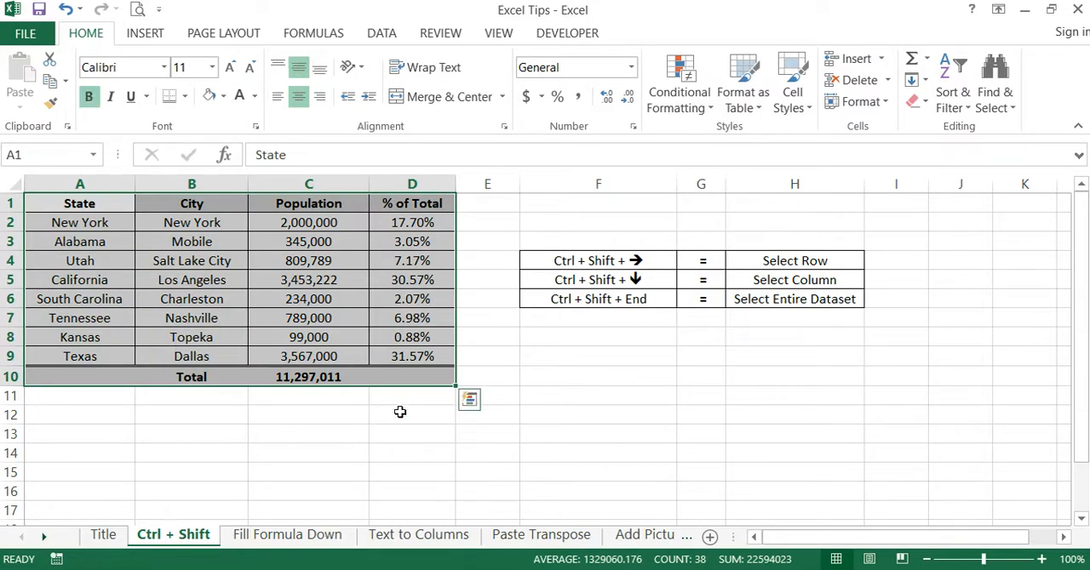
left_click(348, 402)
- Extend a selection from cell A1 far past the table out to column BN, and clear it by selecting cell E11
left_click_drag(79, 203, 990, 345)
left_click_drag(1082, 504, 1087, 167)
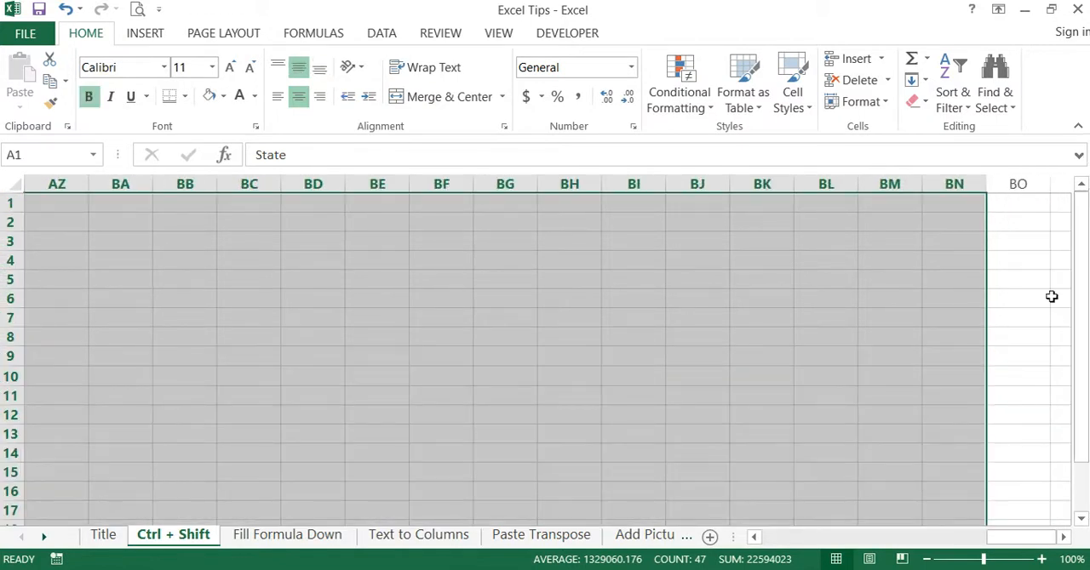
left_click_drag(1021, 536, 902, 537)
left_click(498, 399)
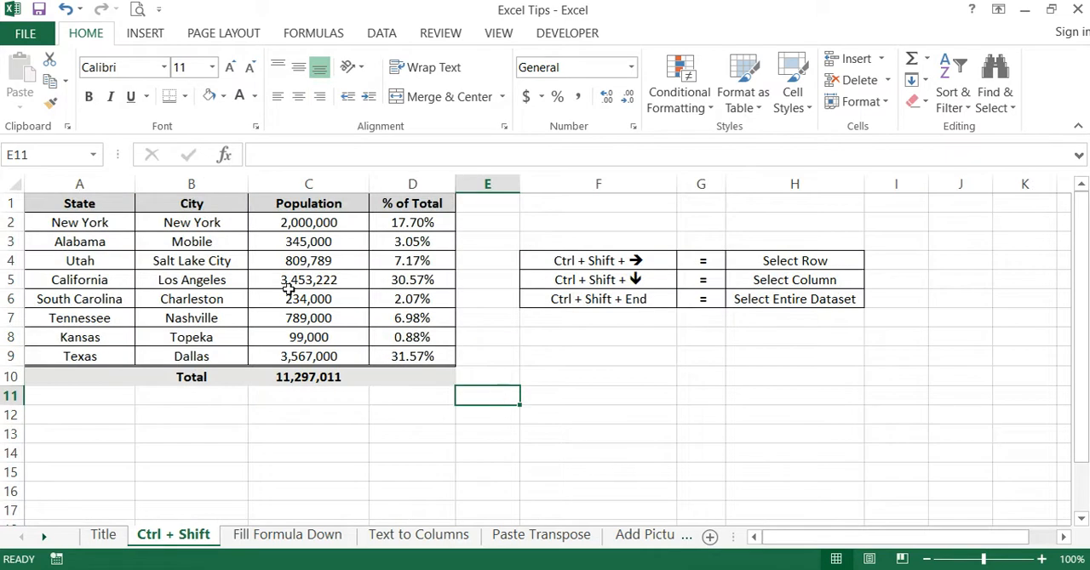
- Highlight the shortcut combinations in F4:F6 and the matching Select Row description in H4
left_click(651, 316)
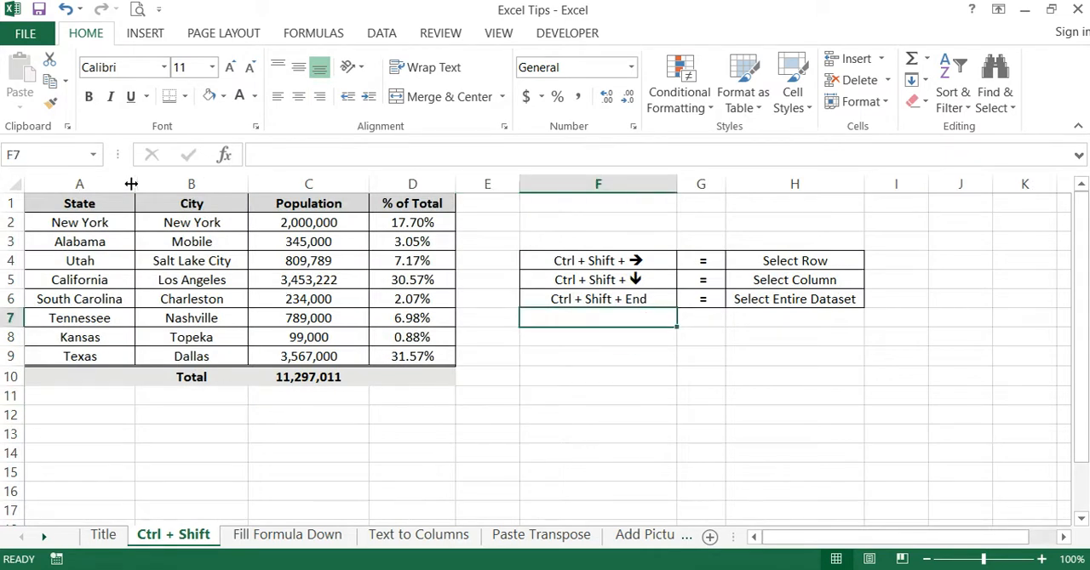
left_click_drag(661, 256, 652, 295)
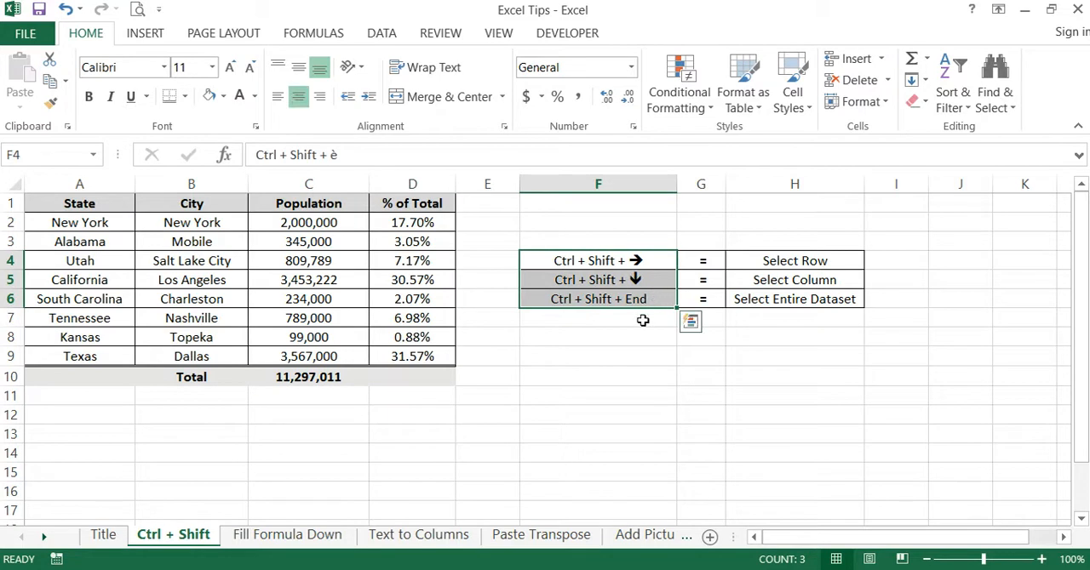
left_click(648, 261)
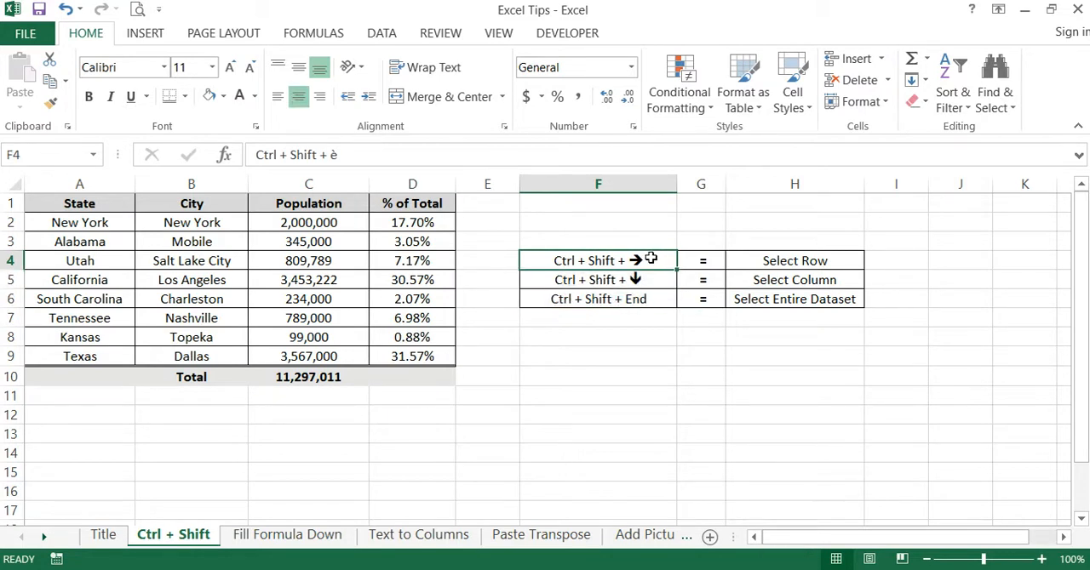
left_click(809, 261)
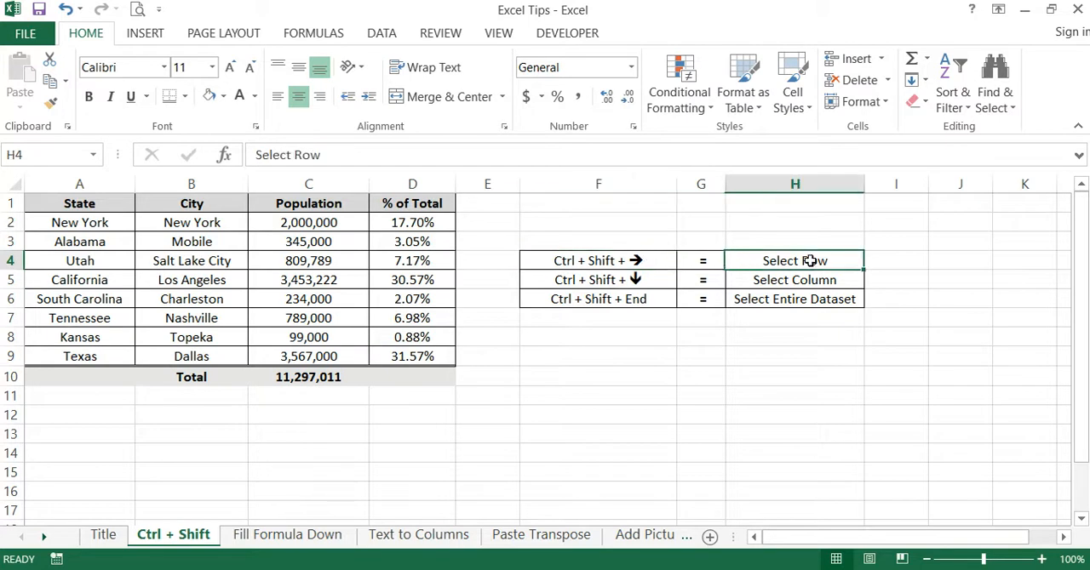
left_click(652, 319)
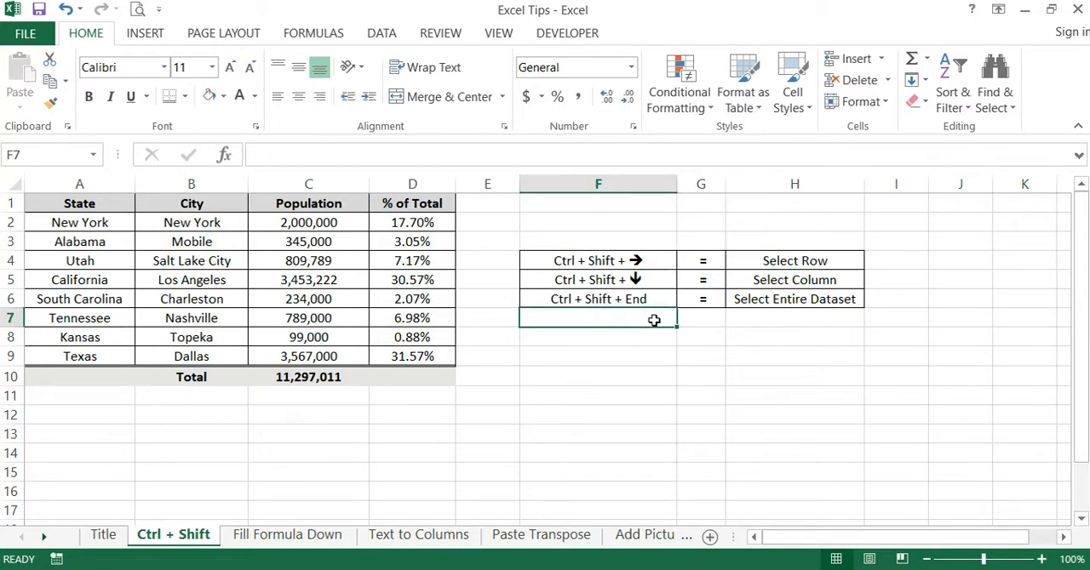
- Select all of worksheet row 2 and all of column A, including the blank cells below the table
left_click(9, 222)
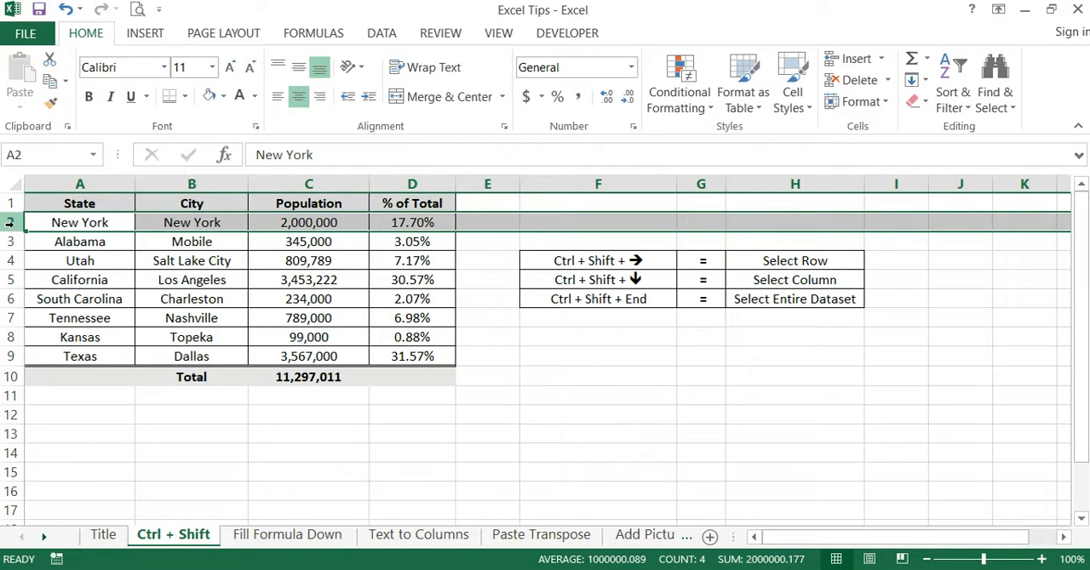
left_click(80, 183)
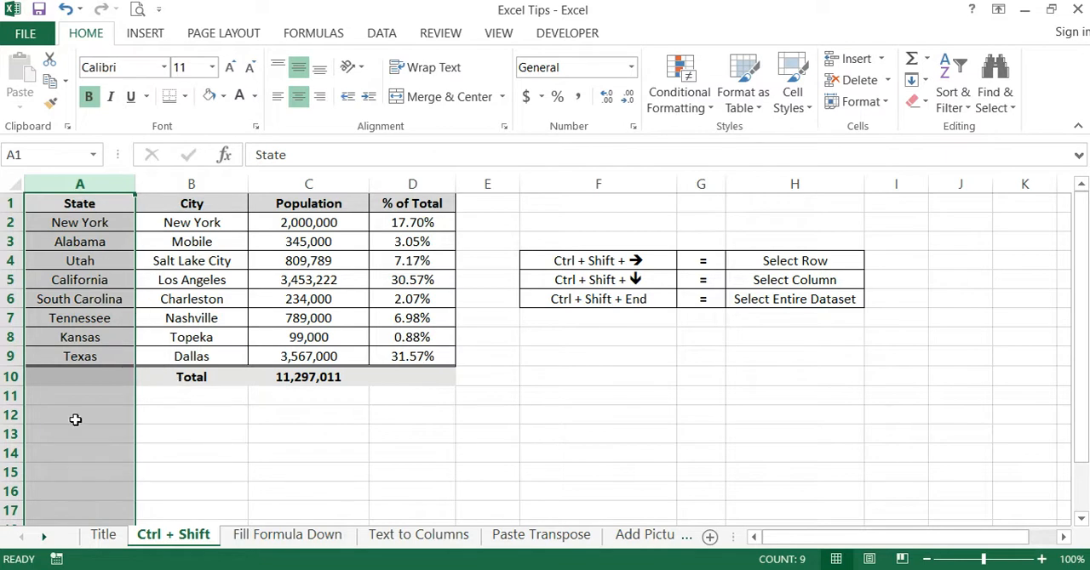
left_click(101, 398)
key("ctrl+shift+Down")
left_click(204, 451)
- Select entire row 2 and highlight its blank cells E2:K2 outside the table
left_click(11, 216)
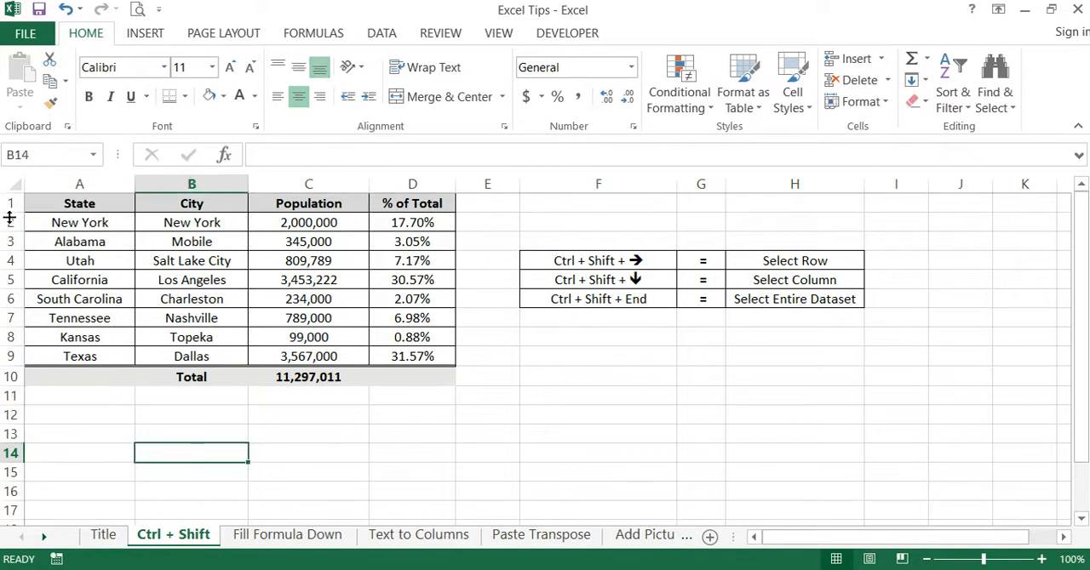
left_click(11, 223)
left_click_drag(477, 222, 1008, 226)
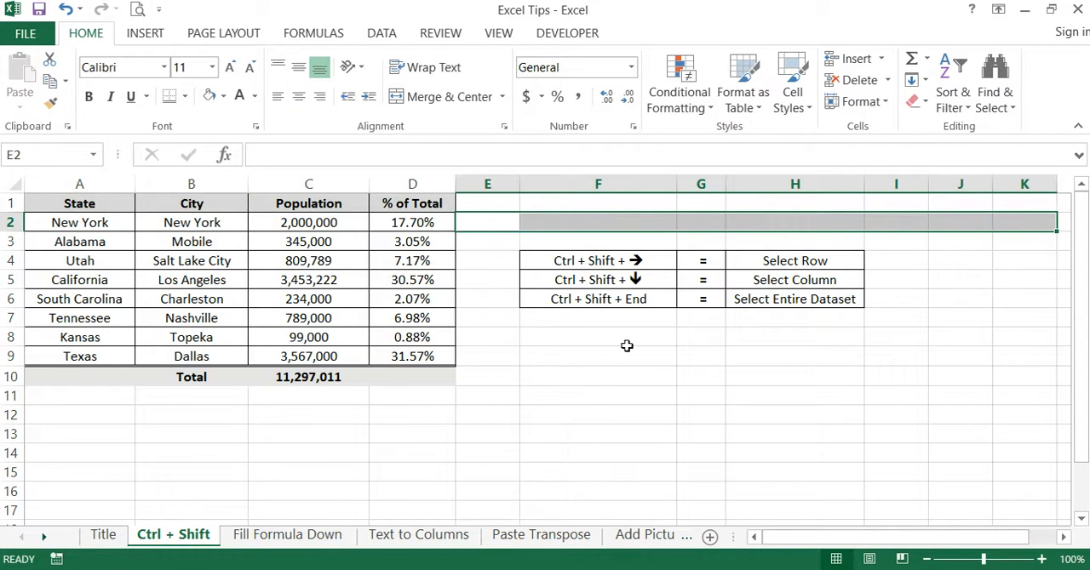
left_click(540, 400)
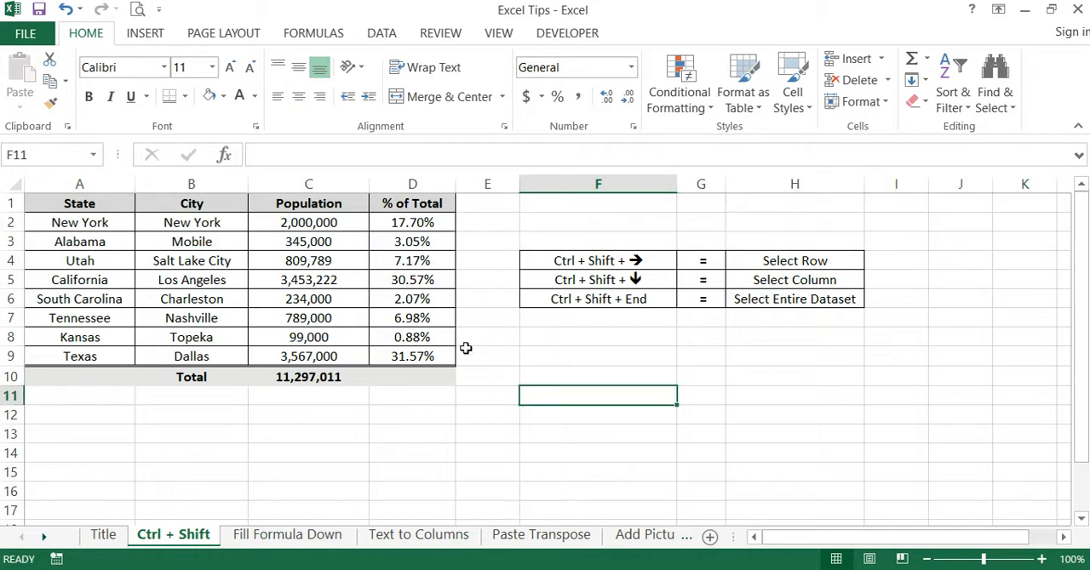
- Select the entire worksheet, and replace that selection with only the table range A1:D10
left_click(12, 185)
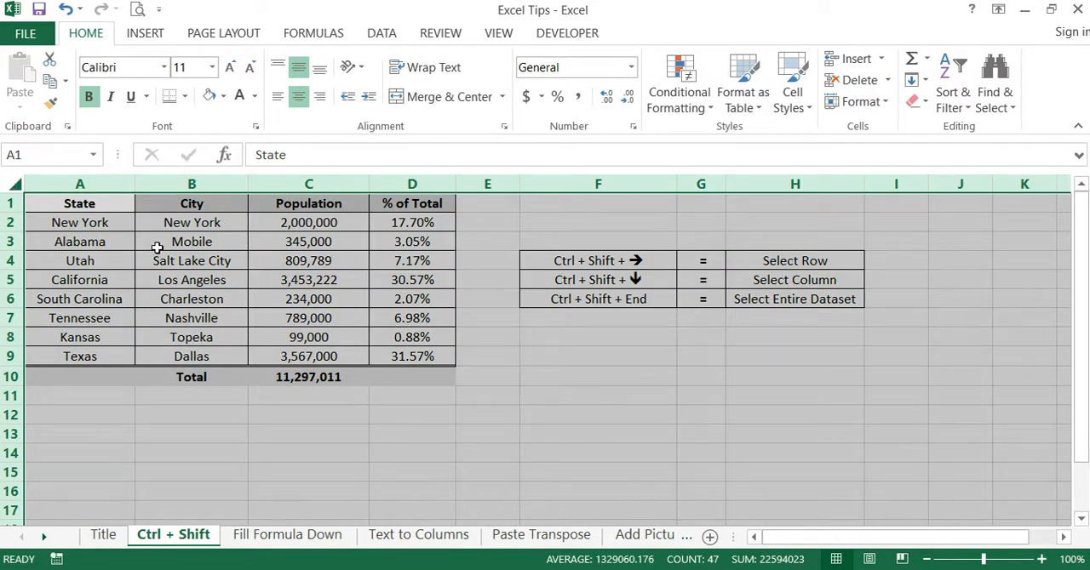
left_click(91, 201)
left_click_drag(91, 201, 433, 384)
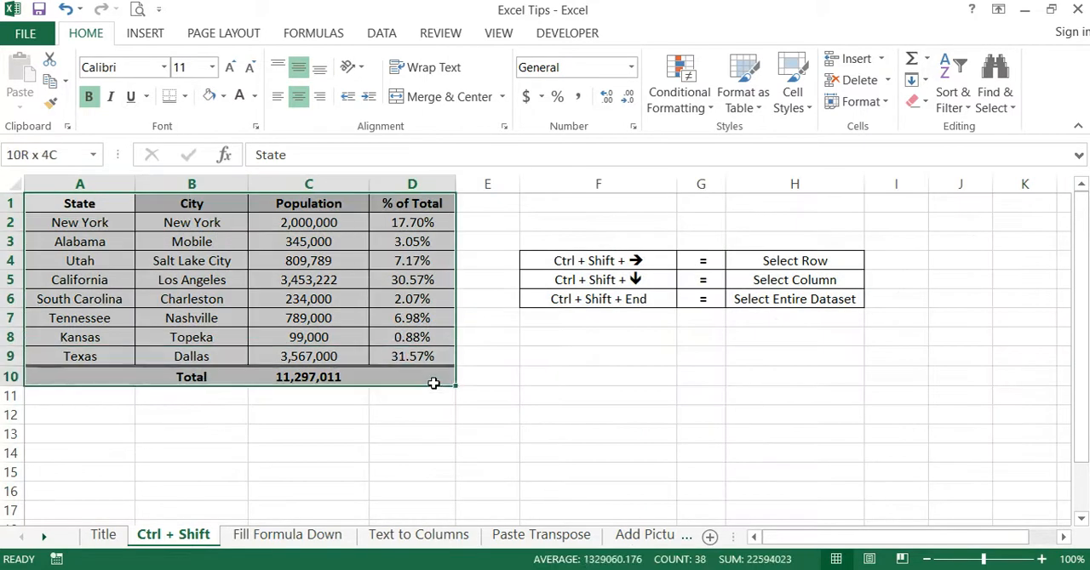
left_click(613, 382)
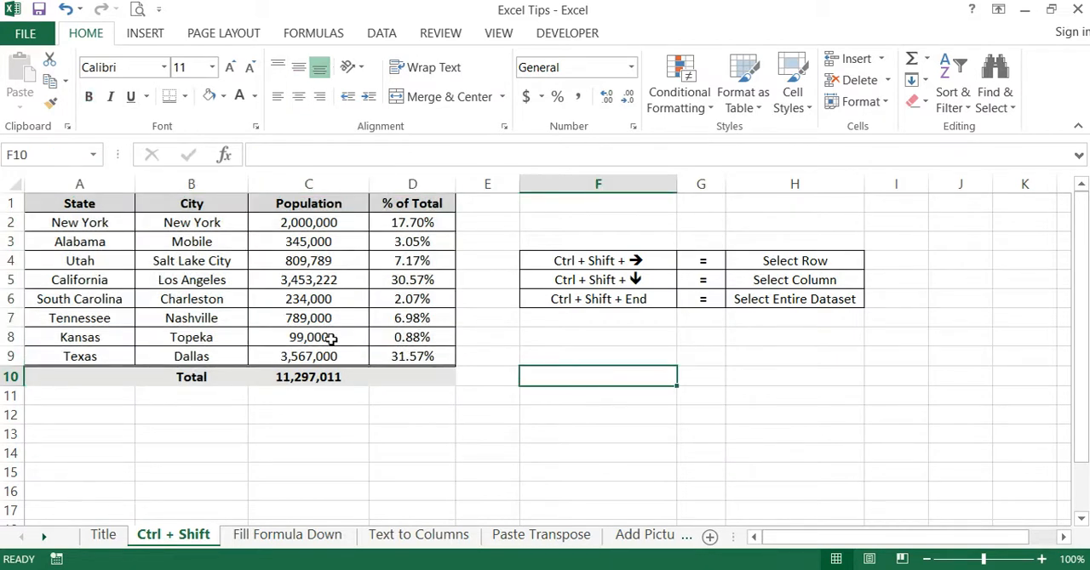
- Highlight the three Ctrl + Shift shortcut names in F4:F6
left_click(327, 436)
left_click_drag(632, 262, 642, 307)
left_click(638, 375)
- Extend the selection from A2 across the New York row's data to D2
left_click(94, 222)
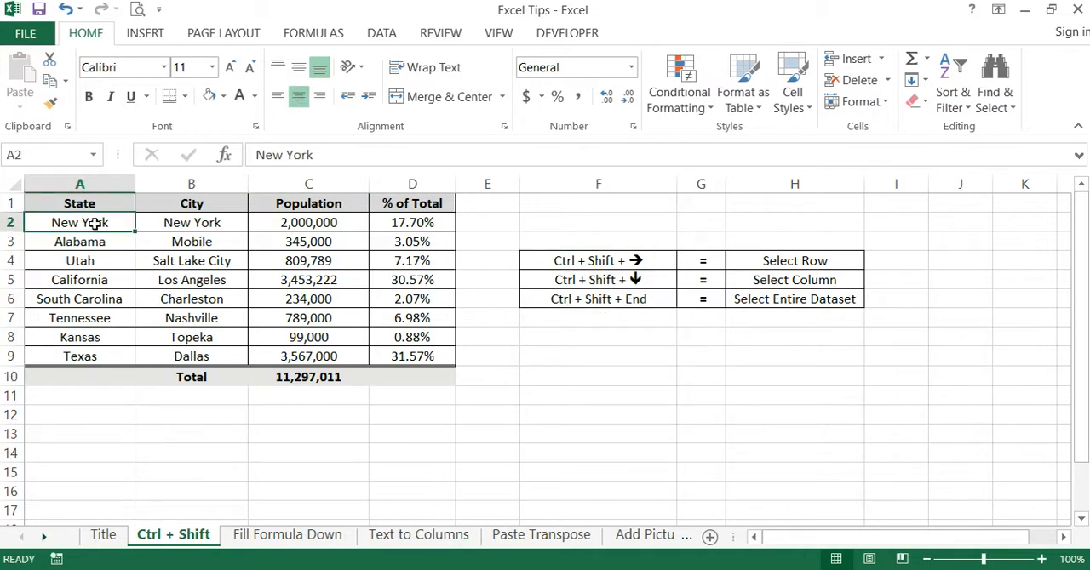
key("ctrl+shift+Right")
left_click(647, 415)
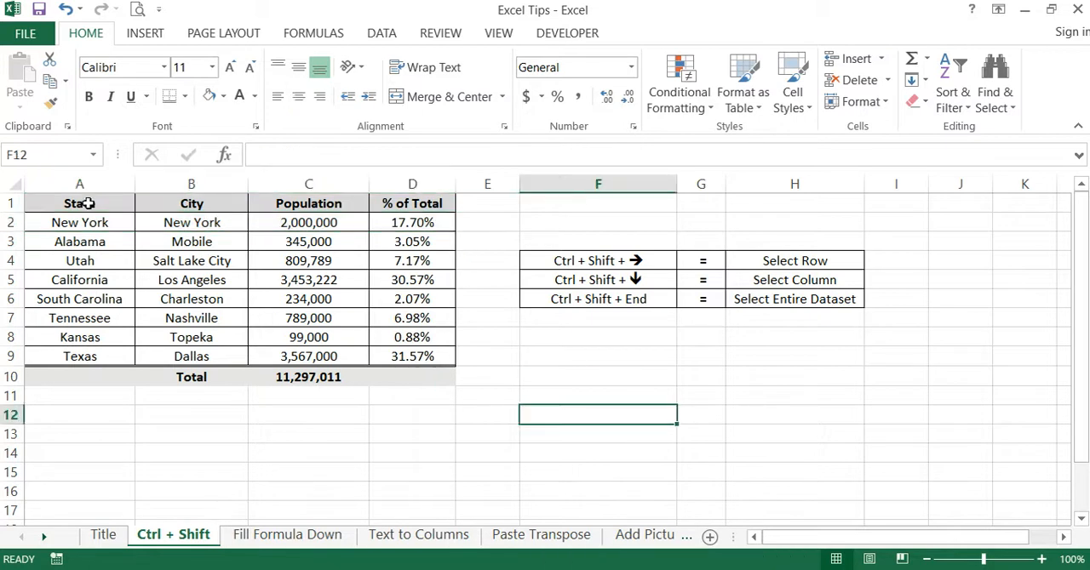
- Extend the selection from the State header in A1 down the column's data to A9
left_click(89, 204)
key("ctrl+shift+Down")
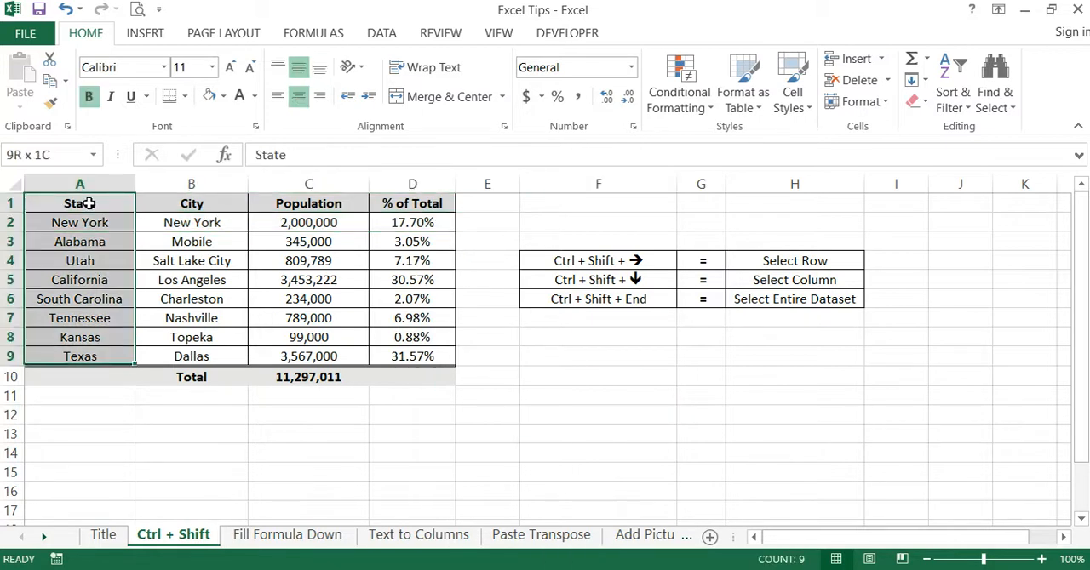
left_click(635, 408)
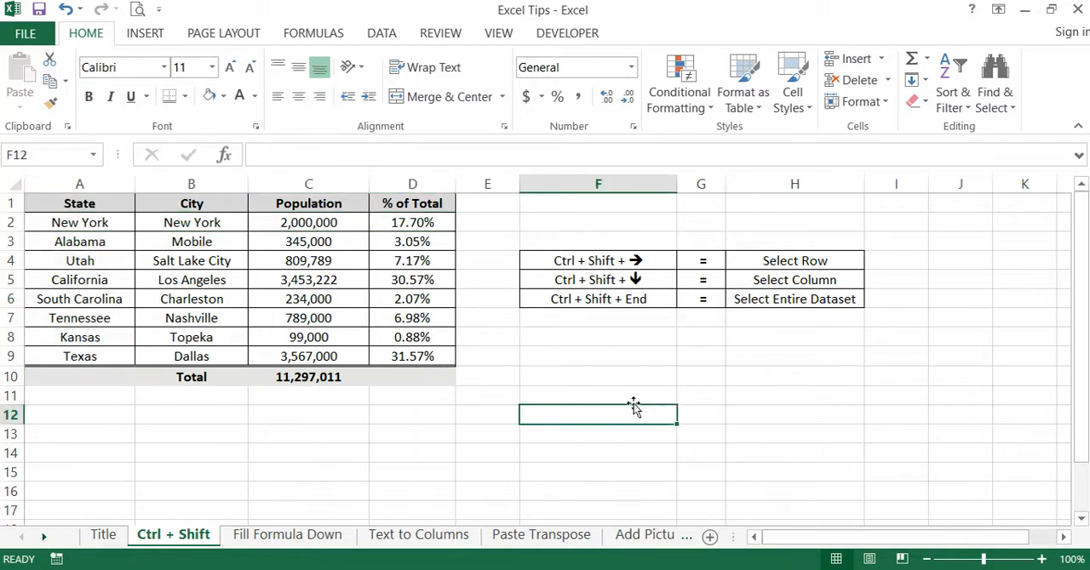
- Extend the selection from A1 to the sheet's last used cell, covering A1:H10
left_click(70, 202)
key("ctrl+shift+End")
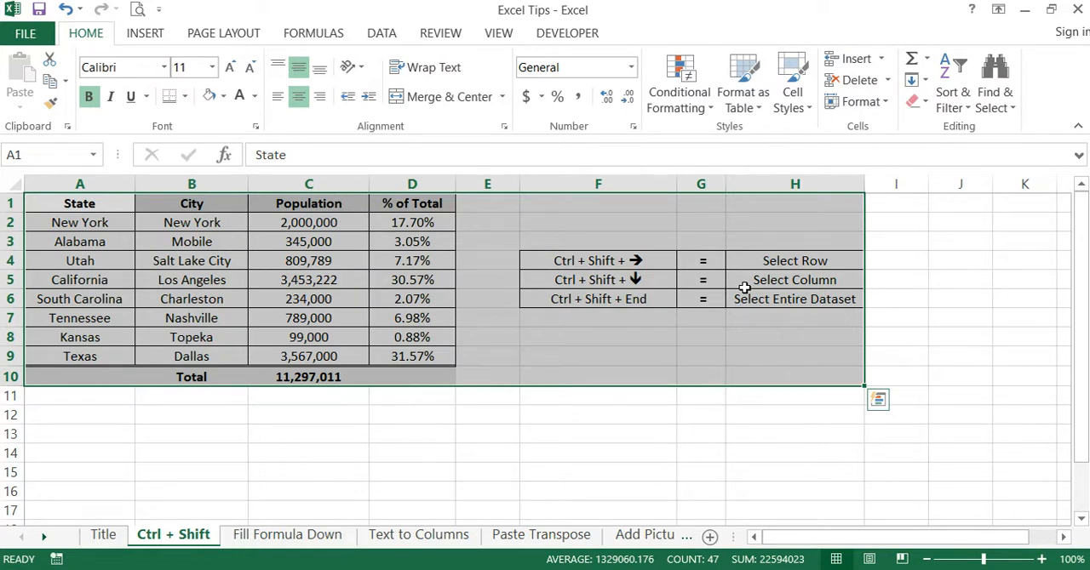
left_click(771, 333)
- Highlight the whole shortcut reference table F4:H6 and its descriptions in column H
left_click_drag(646, 265, 852, 298)
left_click(782, 334)
left_click_drag(661, 254, 795, 303)
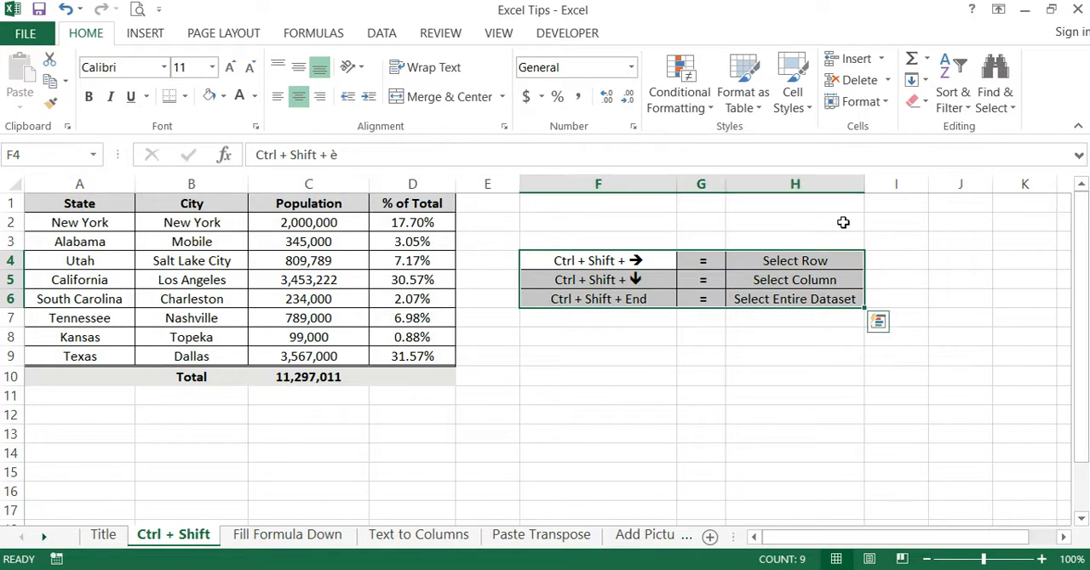
left_click(822, 206)
left_click_drag(806, 255, 811, 319)
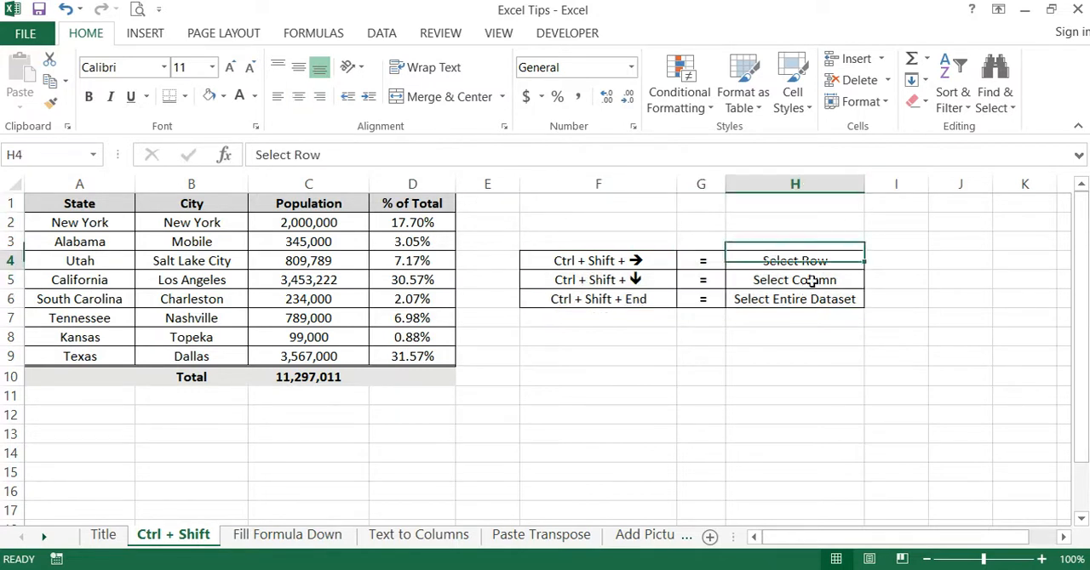
left_click_drag(798, 355, 778, 342)
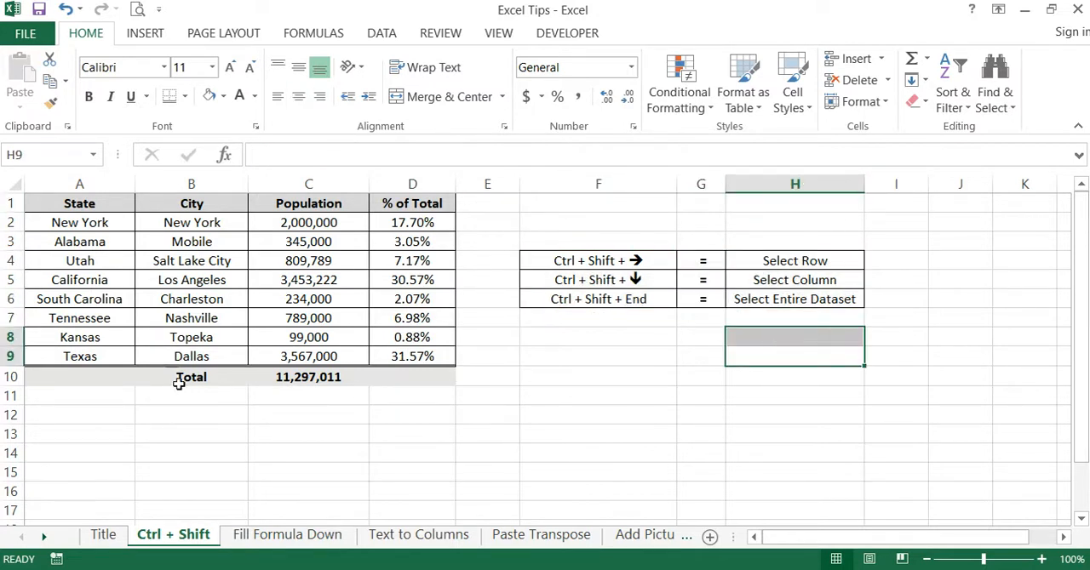
- Select all of worksheet row 10 containing the Total, and clear the selection with cell D12
left_click(5, 377)
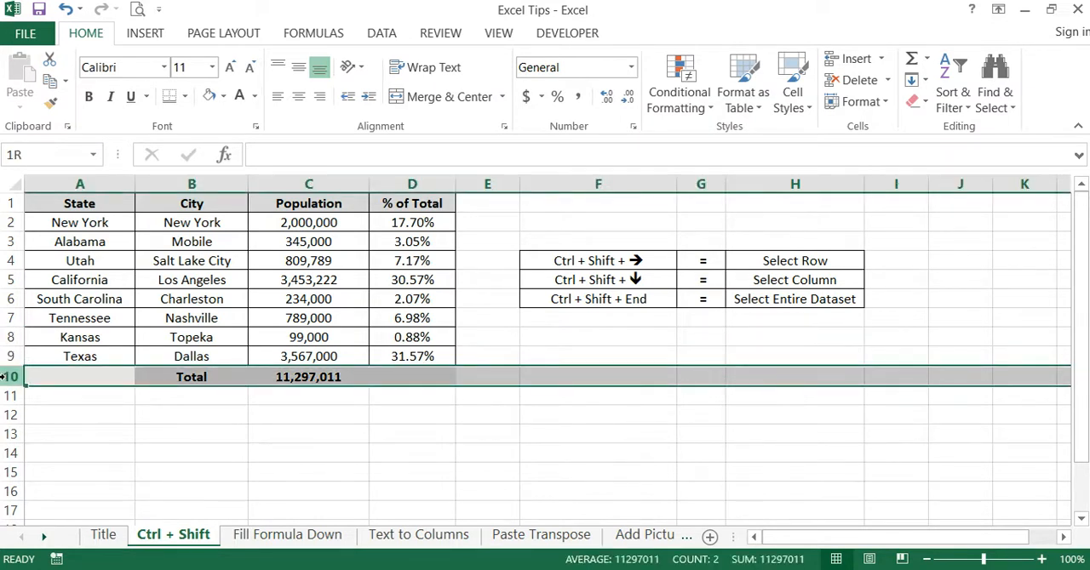
left_click(375, 422)
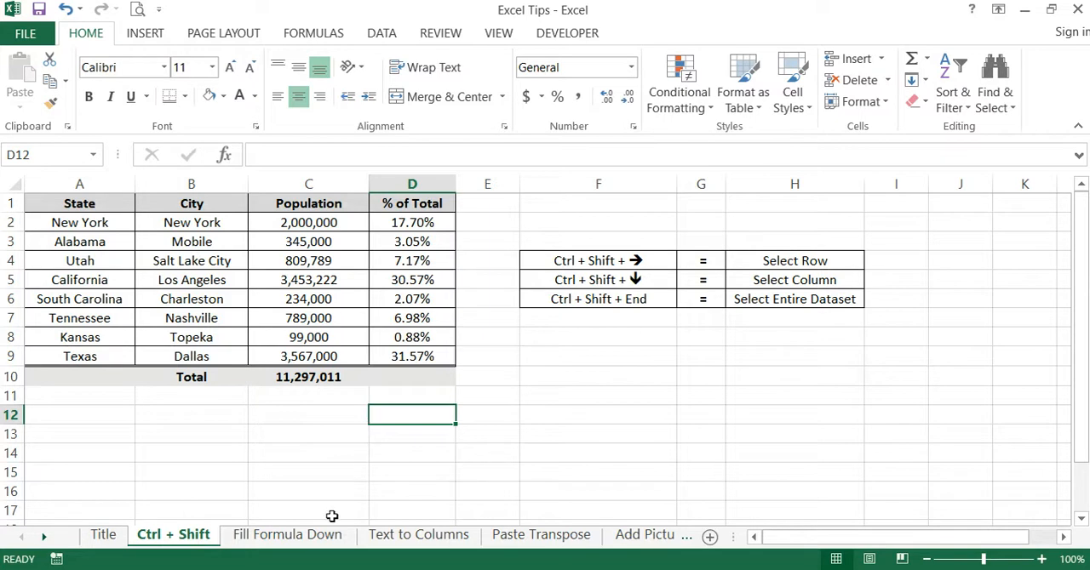
- Open the Fill Formula Down sheet and inspect the formula in D2 and the cells it uses, C2 and C10
left_click(312, 538)
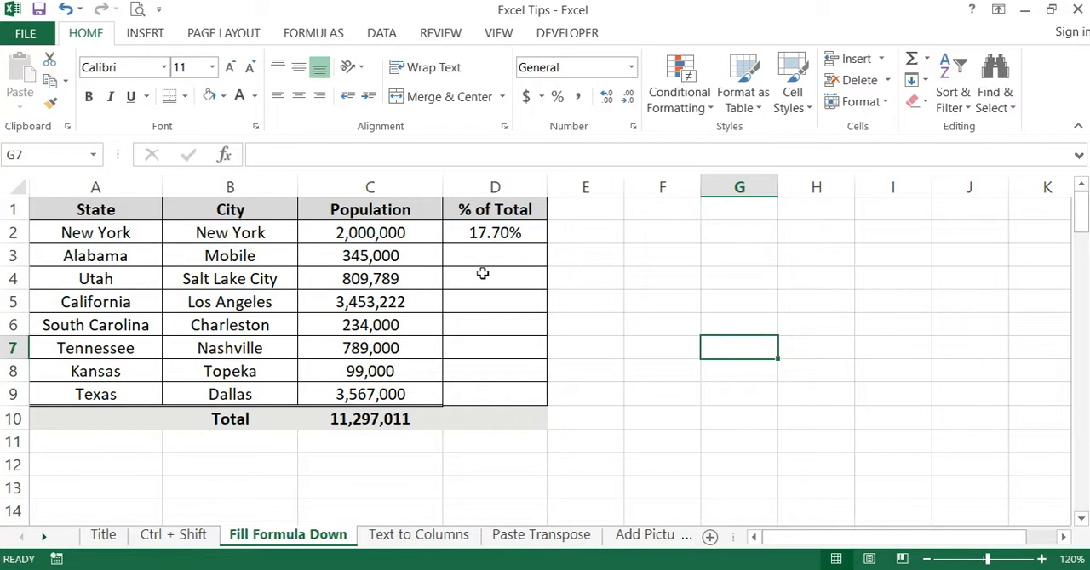
left_click(516, 232)
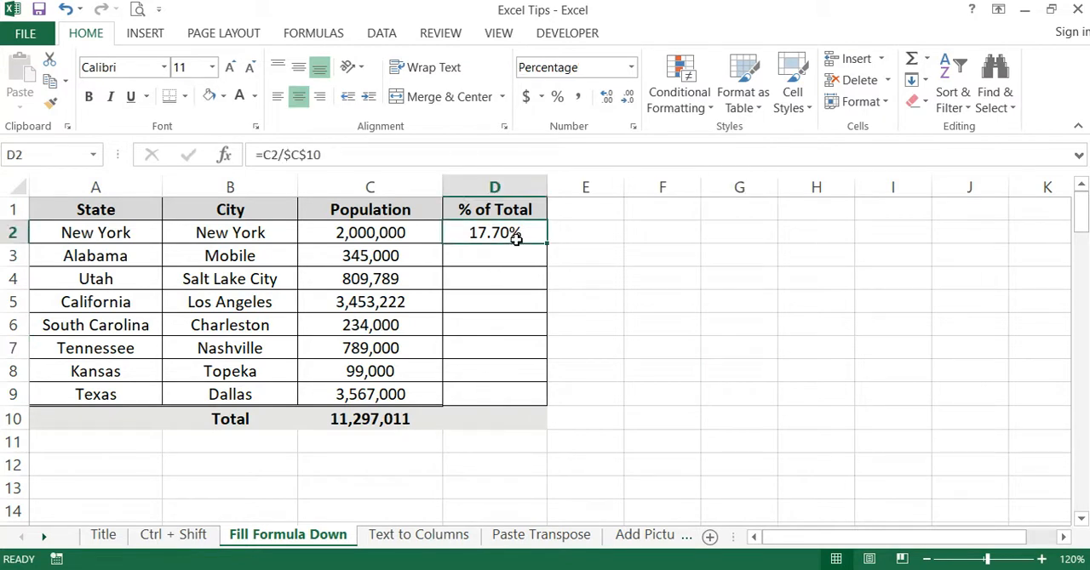
left_click(407, 236)
left_click(382, 424)
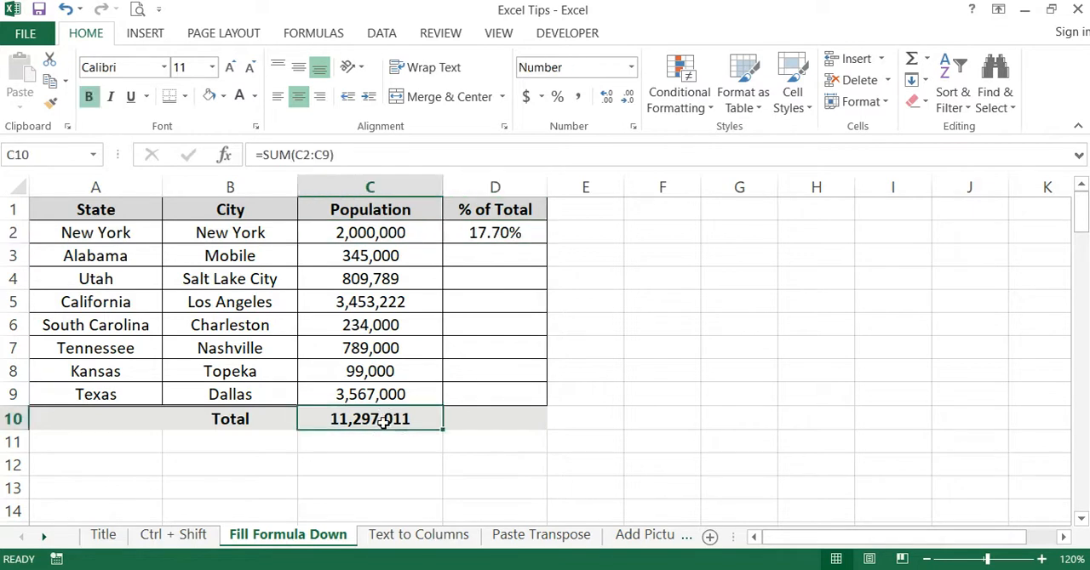
left_click(771, 282)
- Copy the percentage formula from D2 and paste it separately into D3 and D4
left_click(534, 237)
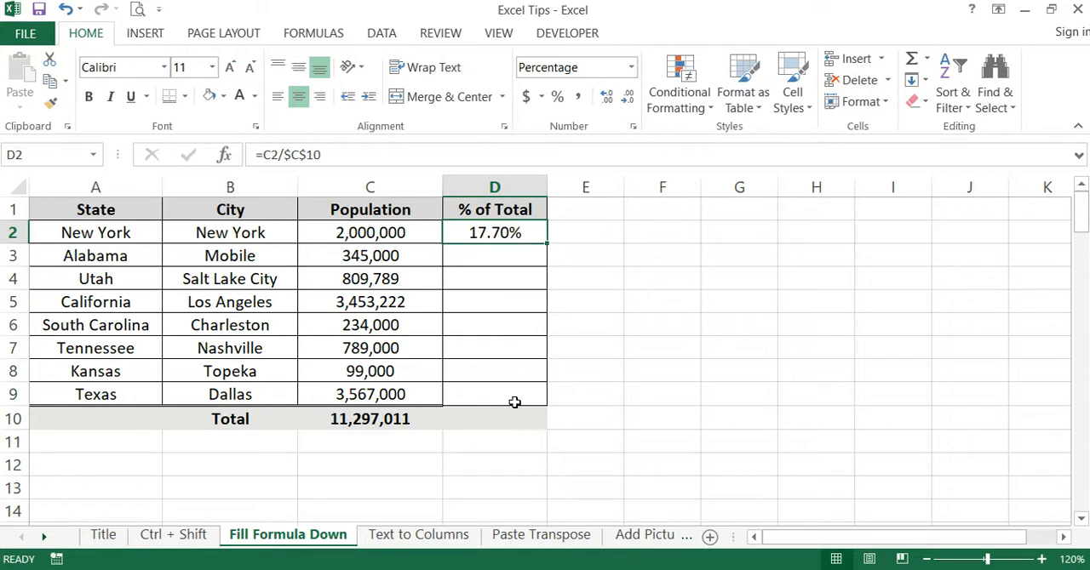
right_click(517, 243)
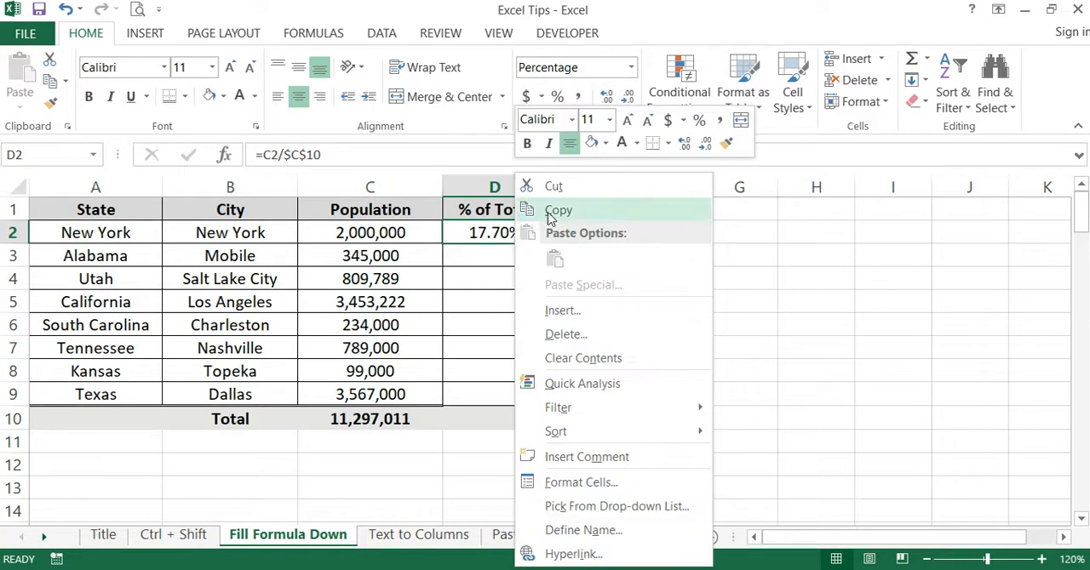
left_click(558, 210)
right_click(501, 260)
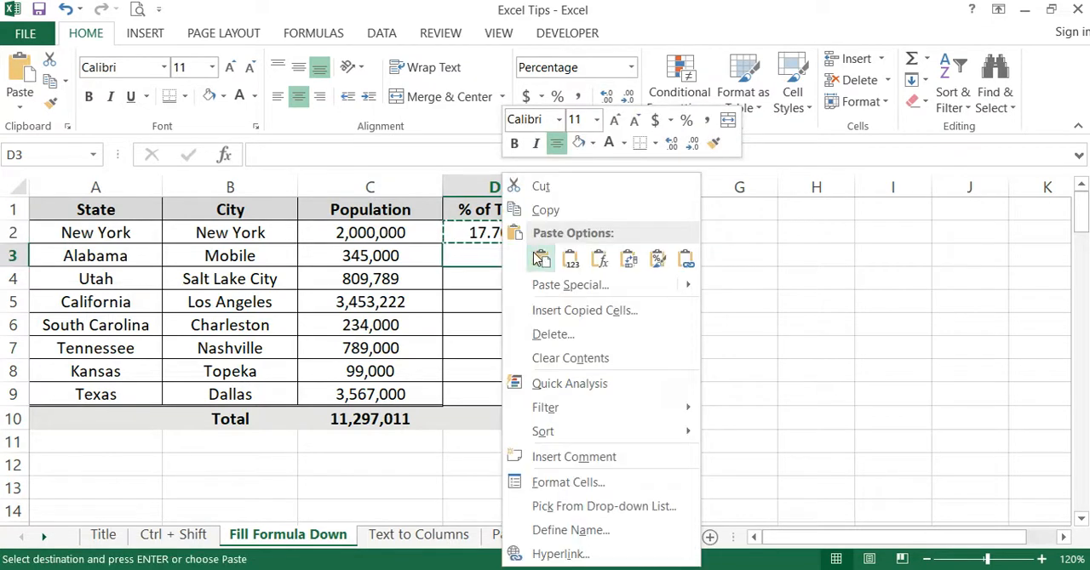
left_click(541, 259)
right_click(482, 287)
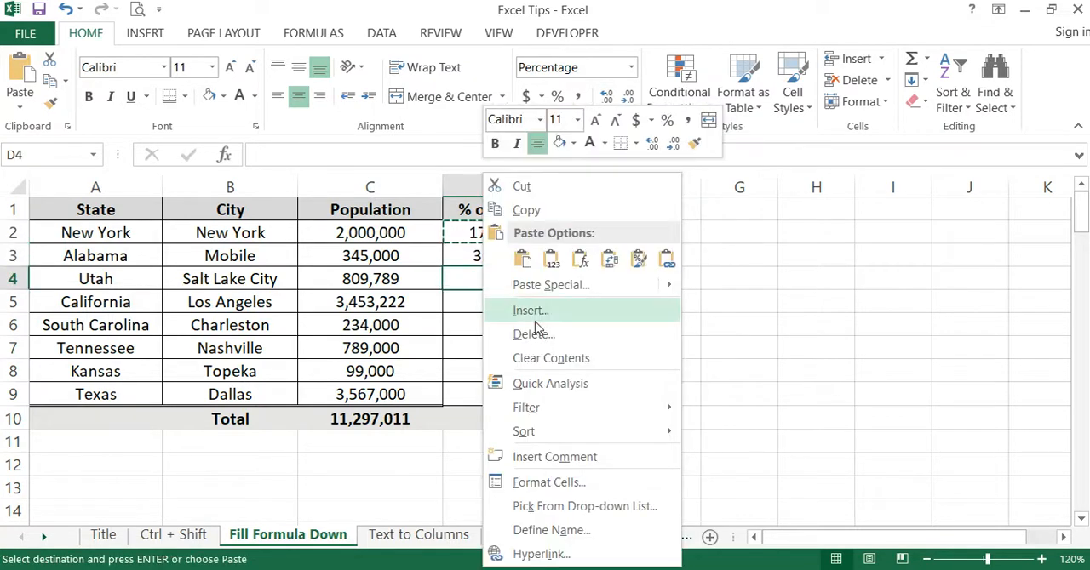
left_click(523, 259)
- Clear the pasted formulas from D3:D4
left_click(628, 271)
left_click_drag(509, 257, 528, 280)
key("Delete")
left_click(683, 305)
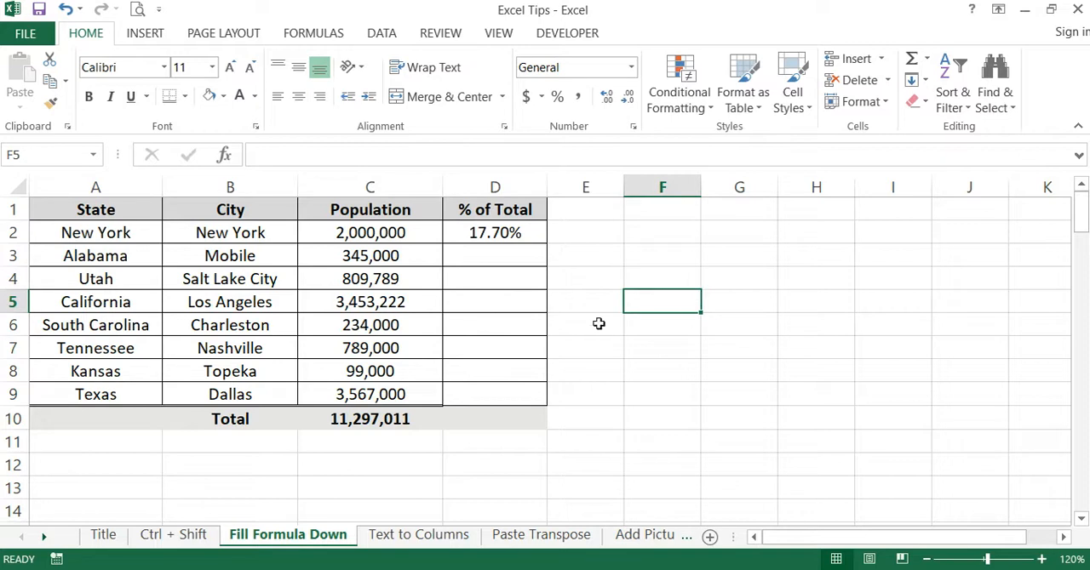
- Extend the D2 percentage formula manually down the % of Total column to D9 with the fill handle
left_click(603, 255)
left_click(496, 232)
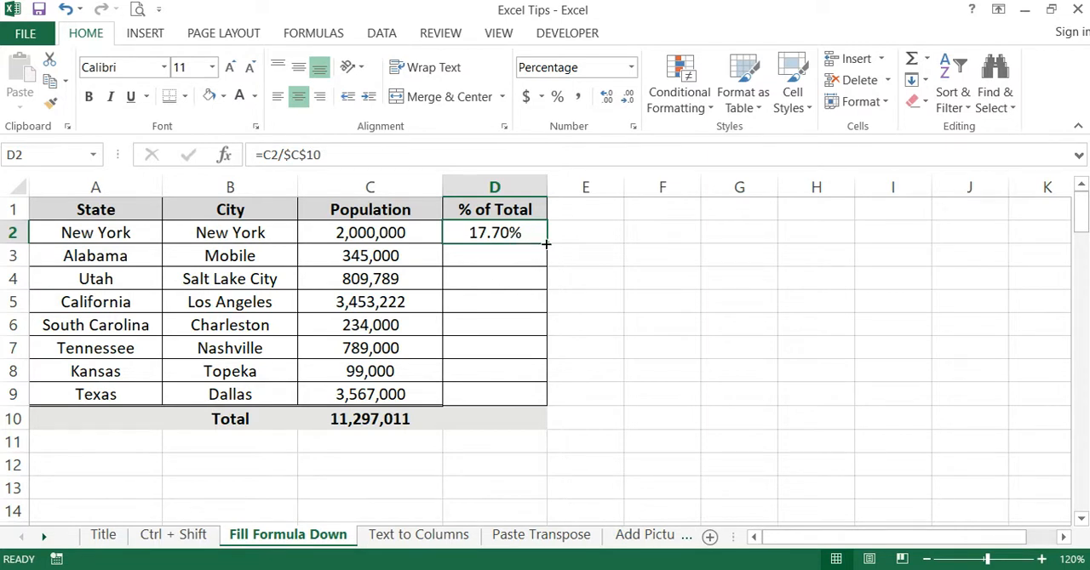
left_click_drag(547, 244, 534, 398)
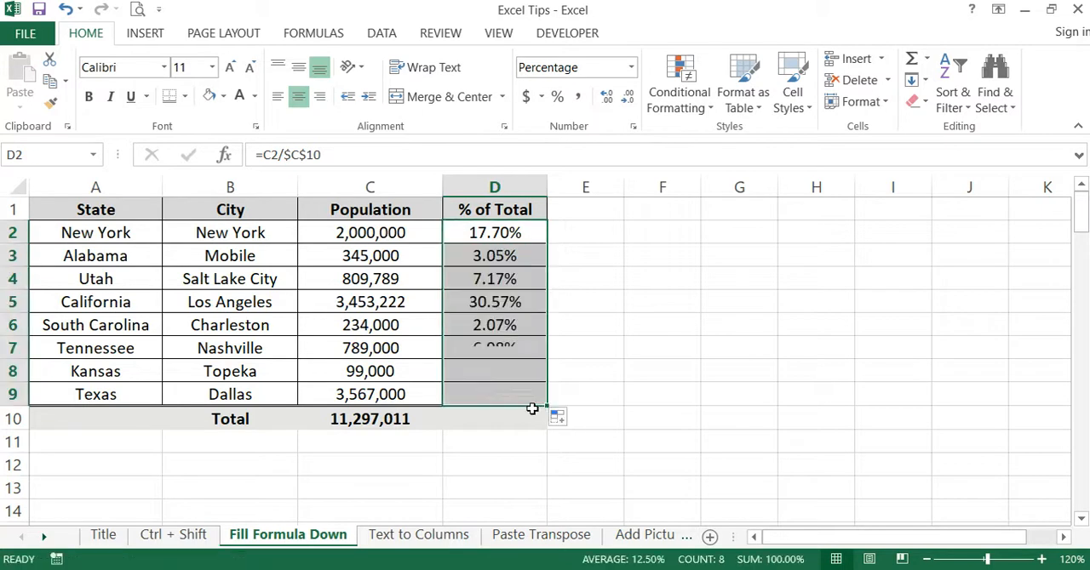
left_click(659, 345)
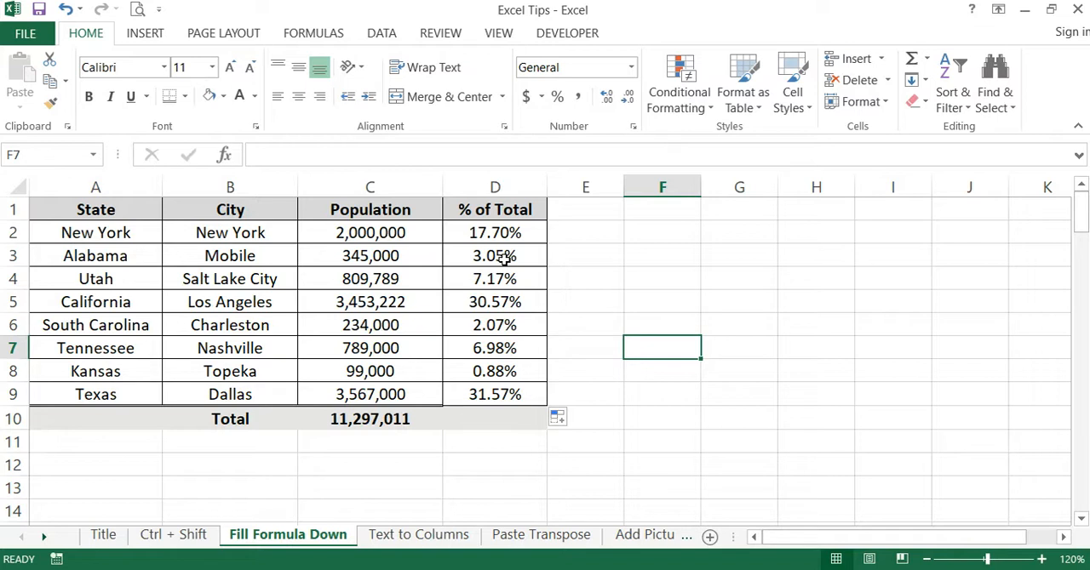
- Remove the filled percentages from D3:D9, keeping the original formula in D2
left_click_drag(498, 255, 550, 400)
left_click(797, 285)
left_click_drag(522, 255, 499, 401)
key("ctrl+z")
left_click(712, 343)
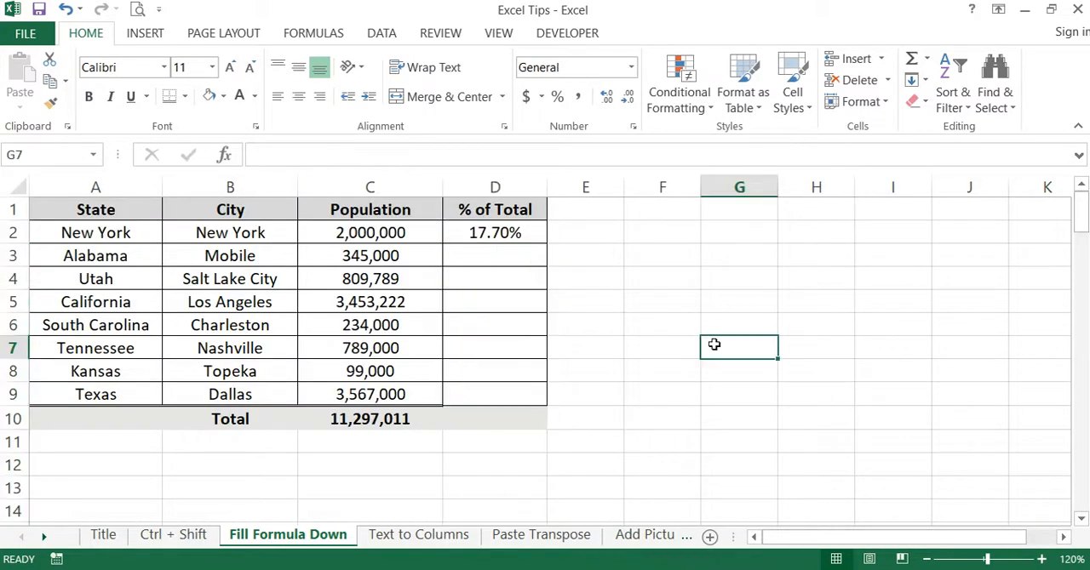
- Auto-fill the D2 formula down to D9 in one action and check the results against the populations in column C
left_click(509, 233)
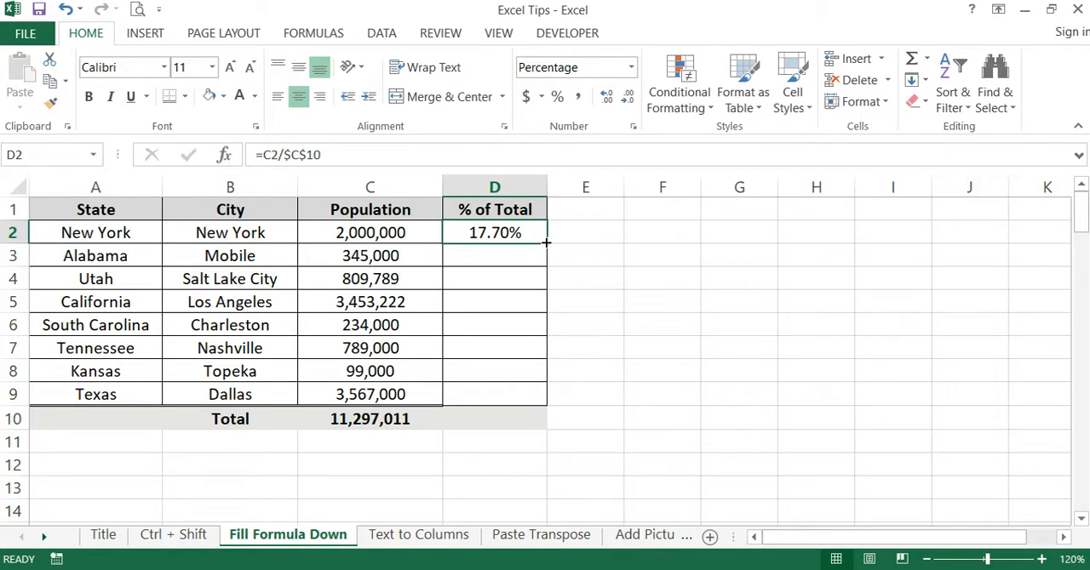
double_click(545, 243)
left_click(659, 294)
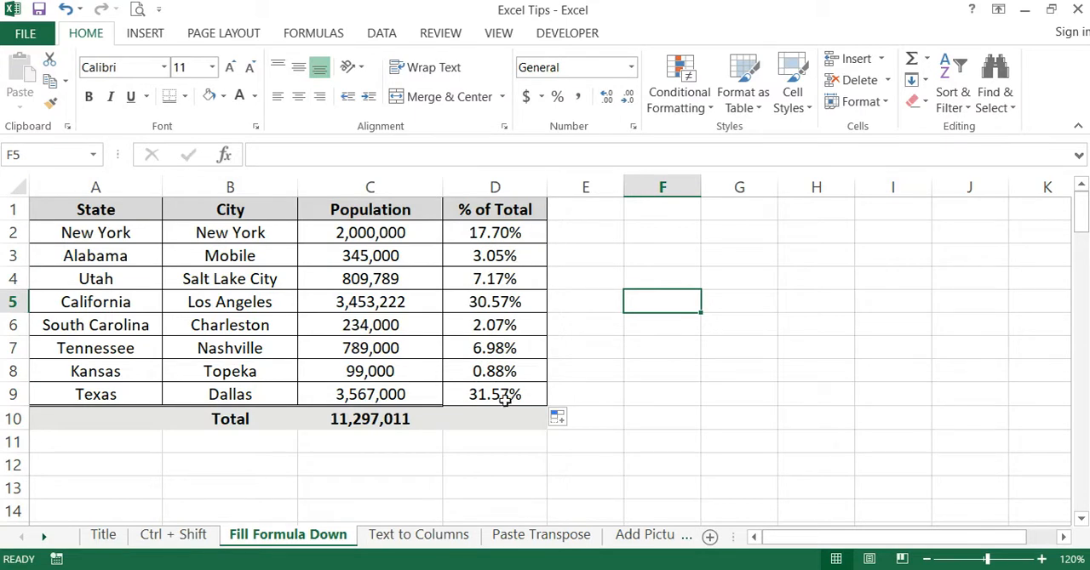
left_click(430, 395)
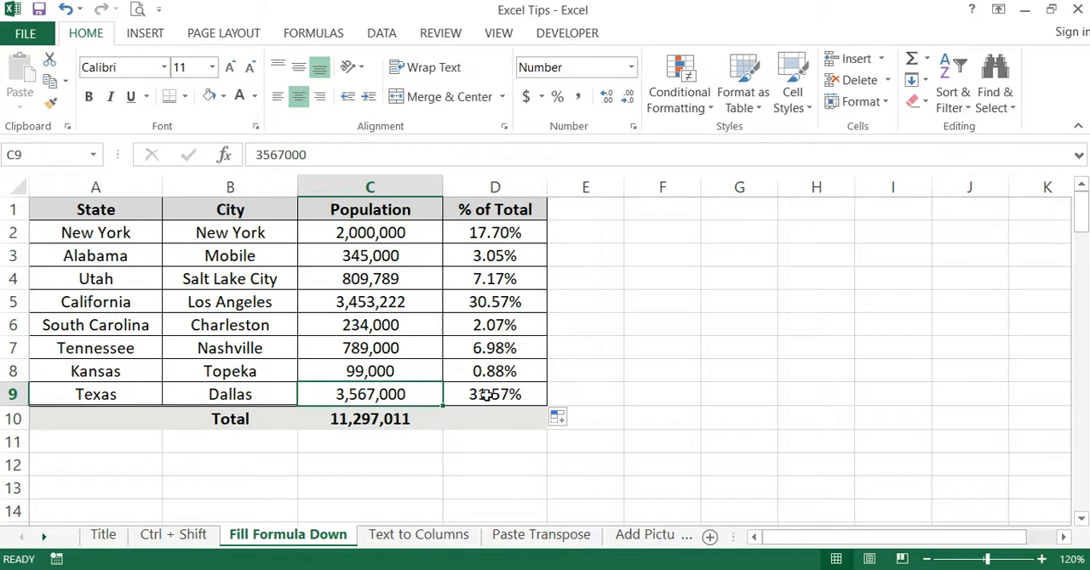
left_click(577, 390)
left_click_drag(396, 256, 413, 298)
left_click_drag(565, 295, 573, 282)
left_click(590, 369)
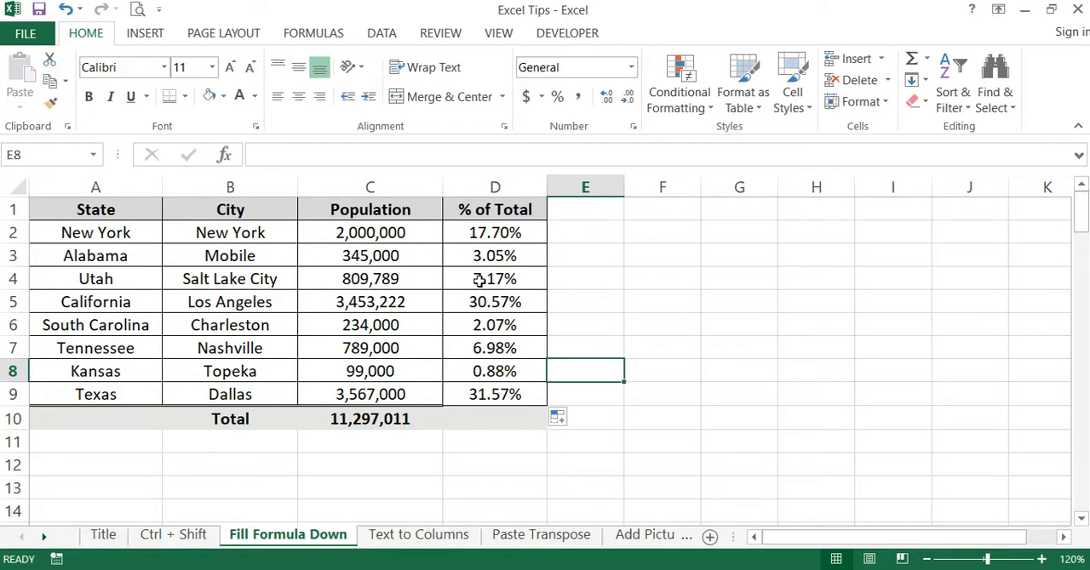
- Open the Text to Columns sheet and examine the combined city and state entries in the Location column
left_click(424, 537)
left_click(533, 327)
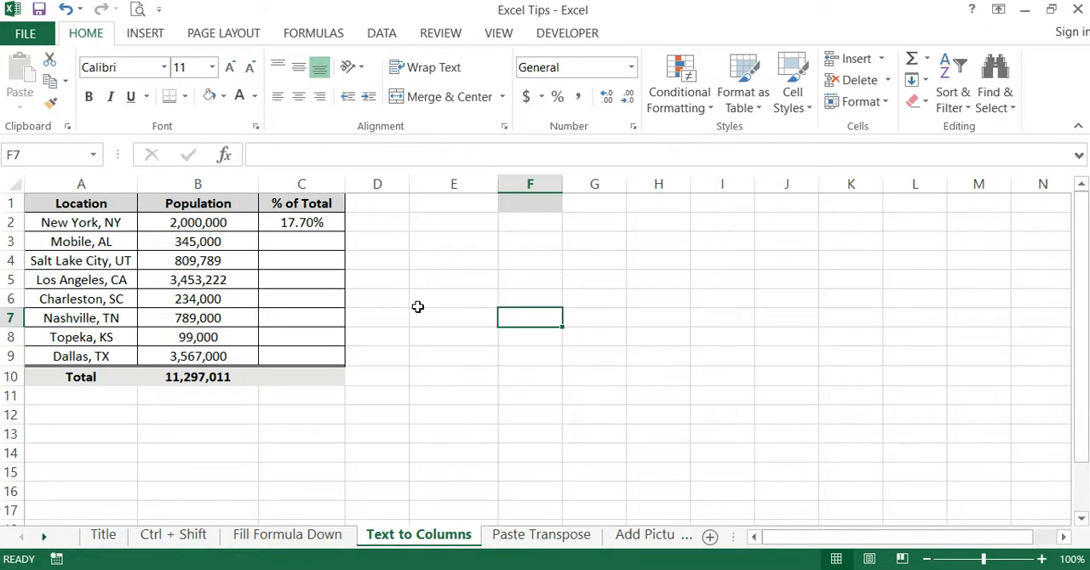
left_click(448, 298)
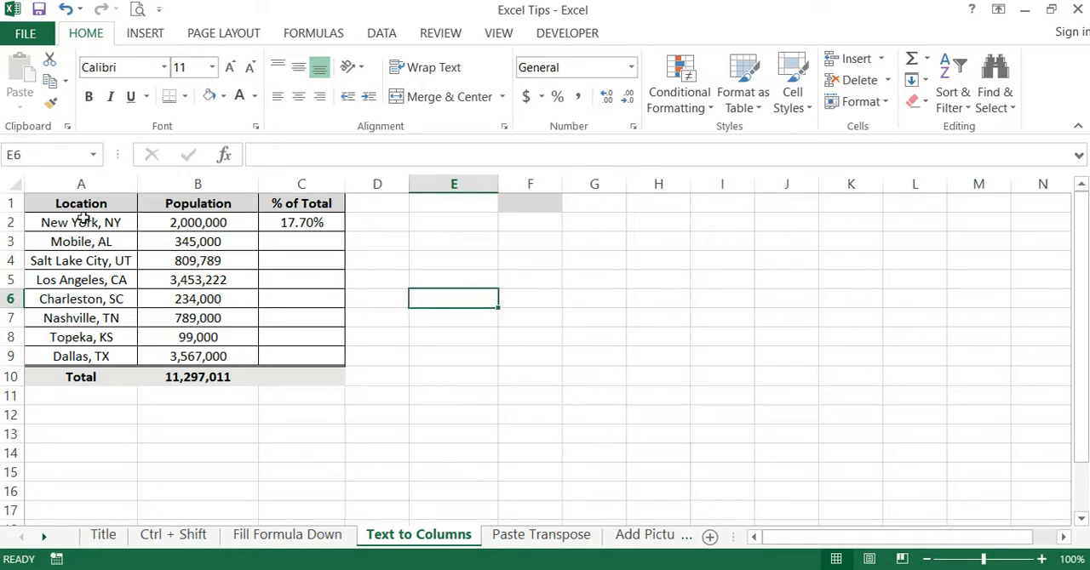
left_click_drag(81, 204, 96, 368)
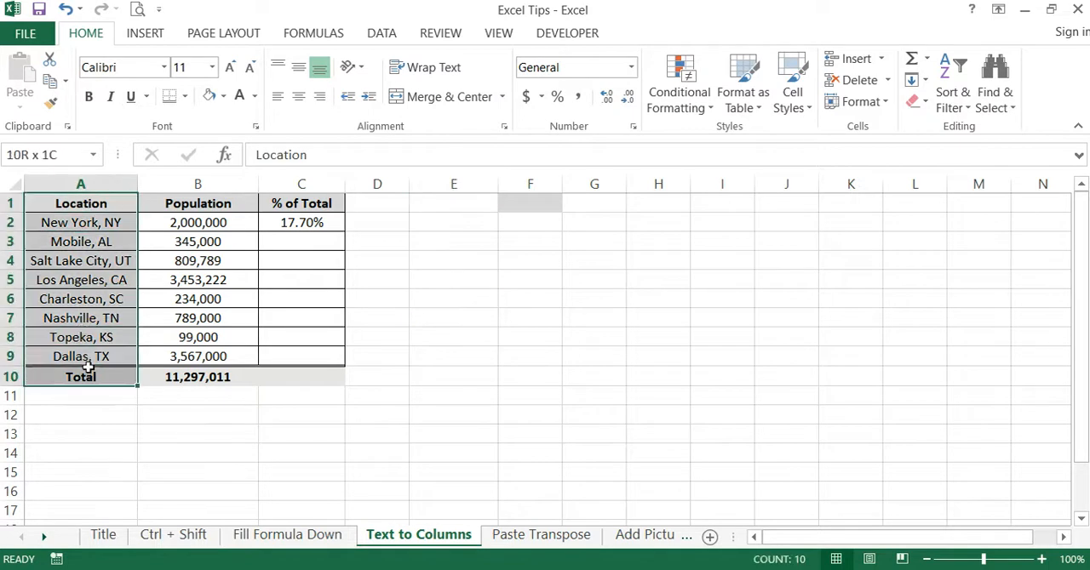
left_click(84, 219)
left_click(76, 243)
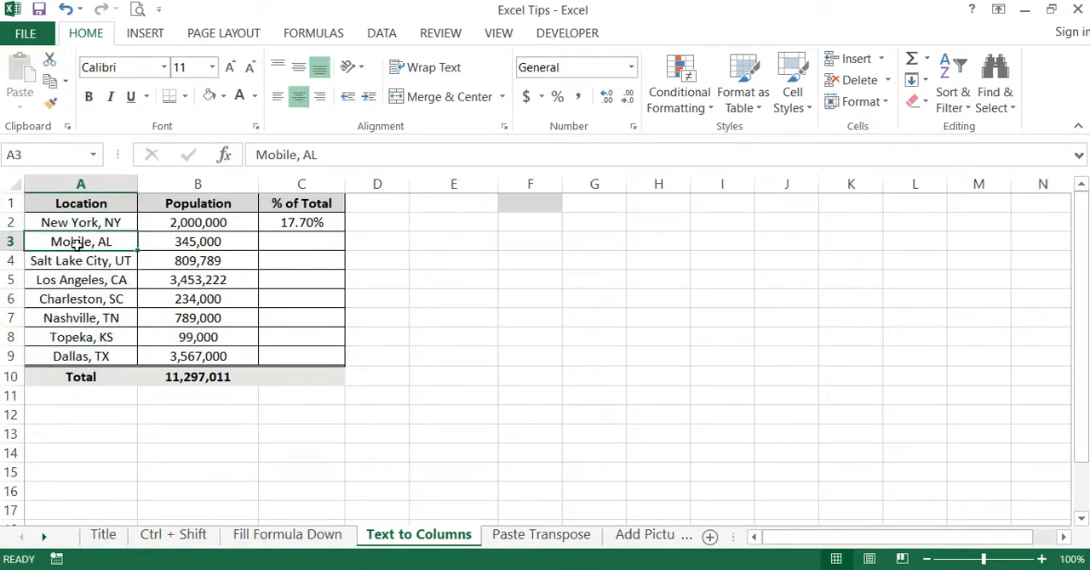
left_click(90, 222)
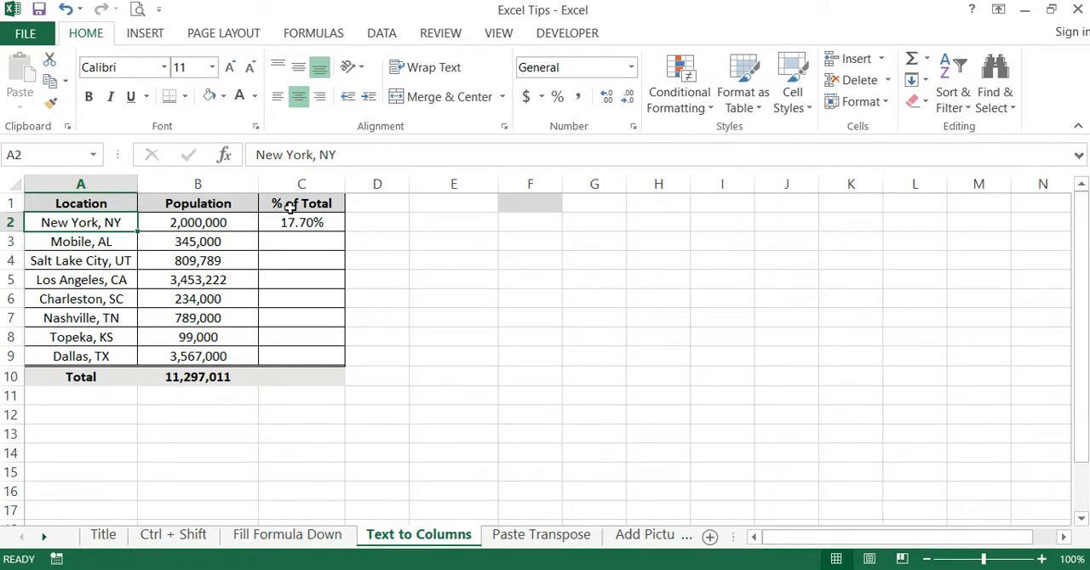
- Split the first location by hand, entering New York in E2 and NY in F2
left_click(452, 184)
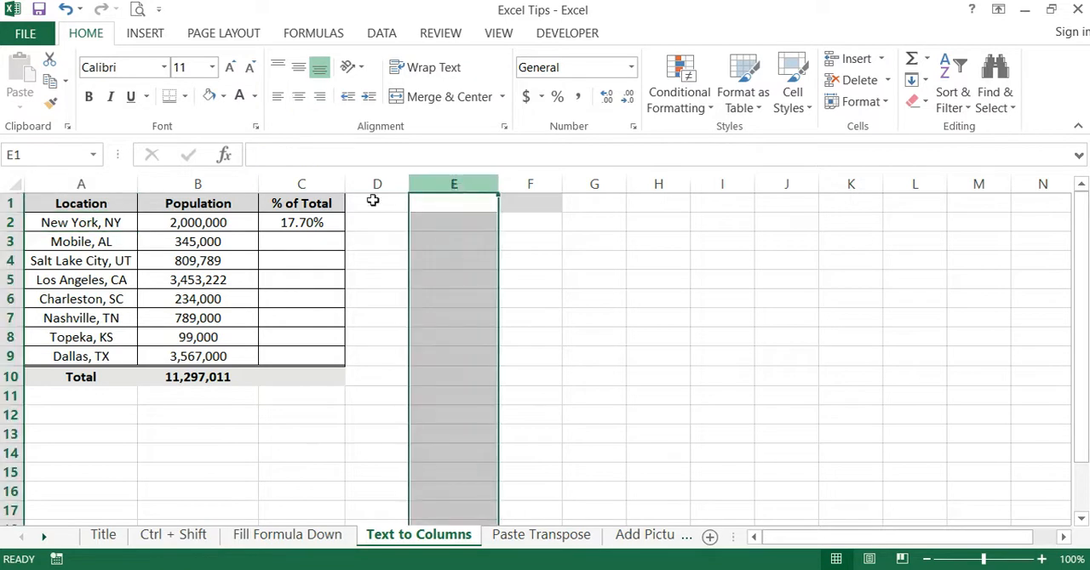
left_click(523, 184)
left_click(475, 222)
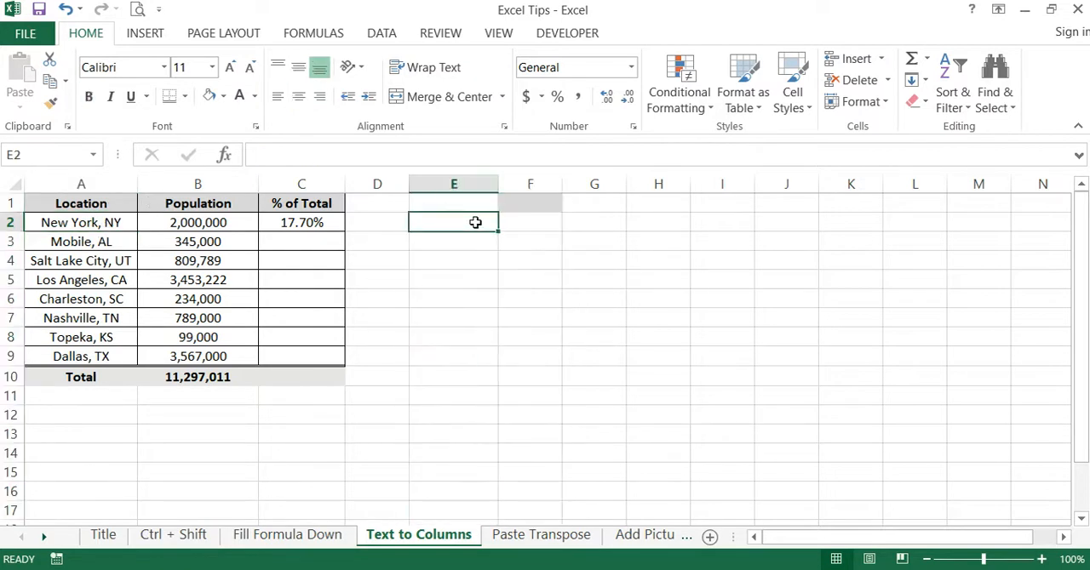
type("New York")
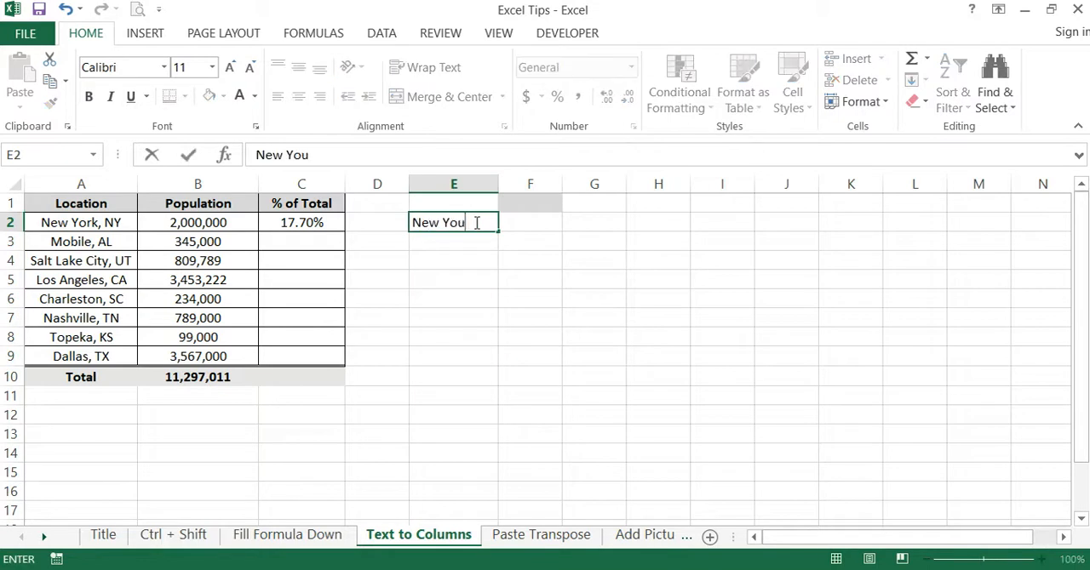
key("Tab")
type("NY")
key("Return")
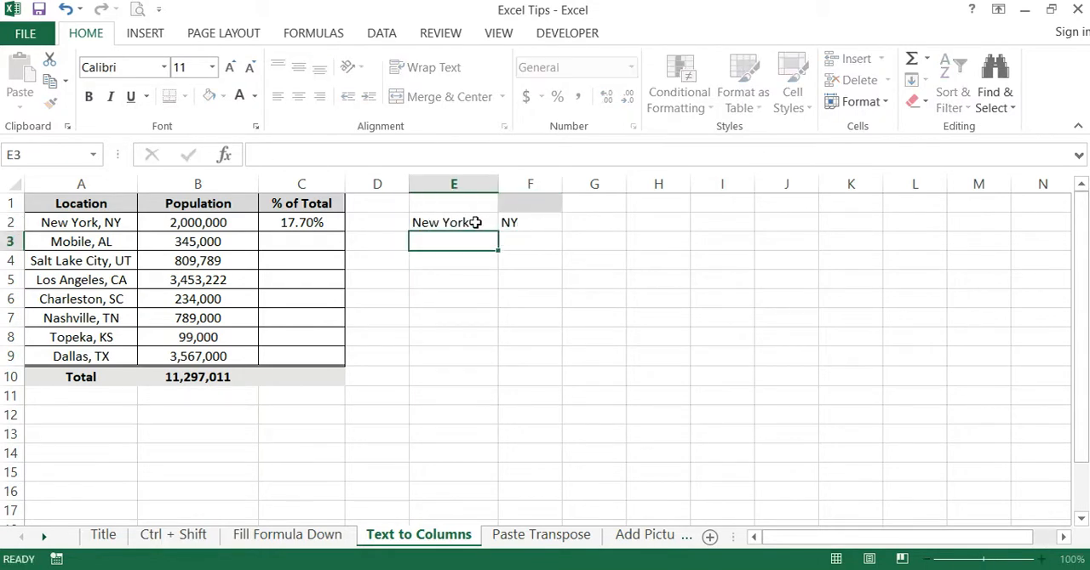
- Review the remaining locations in column A and delete the hand-entered city and state from E2:F2
left_click_drag(108, 222, 126, 337)
left_click(530, 334)
left_click_drag(468, 222, 515, 222)
key("Delete")
left_click(586, 320)
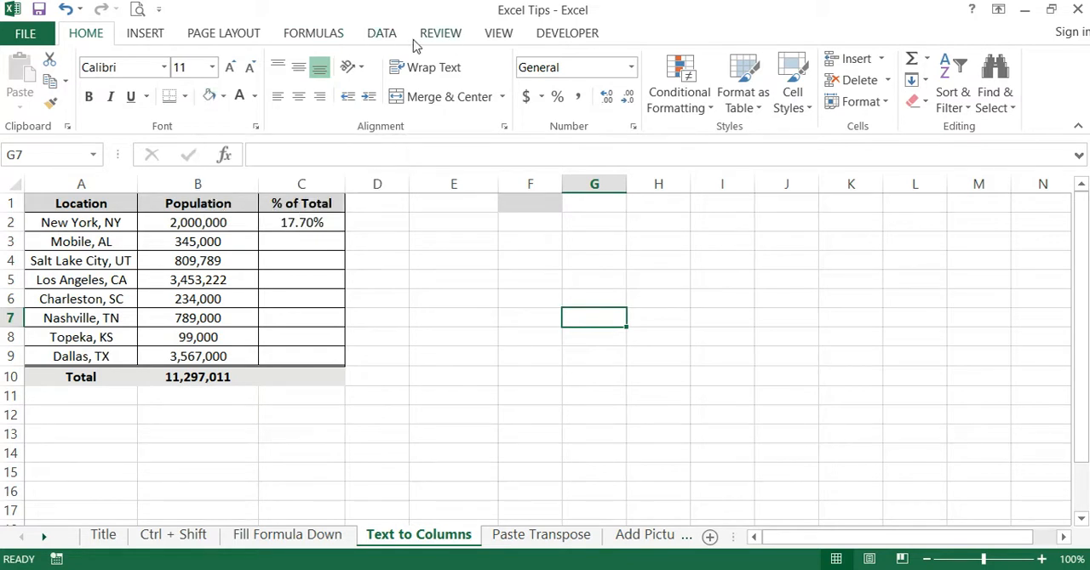
- Start Text to Columns on the whole of column A with the Delimited data type and advance to the delimiter settings
left_click(382, 33)
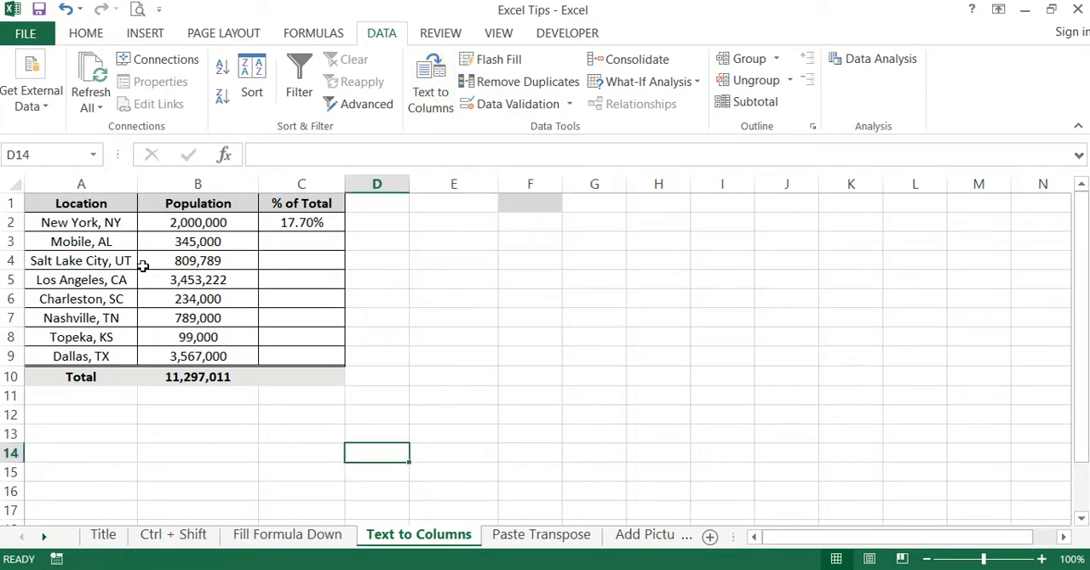
left_click(89, 183)
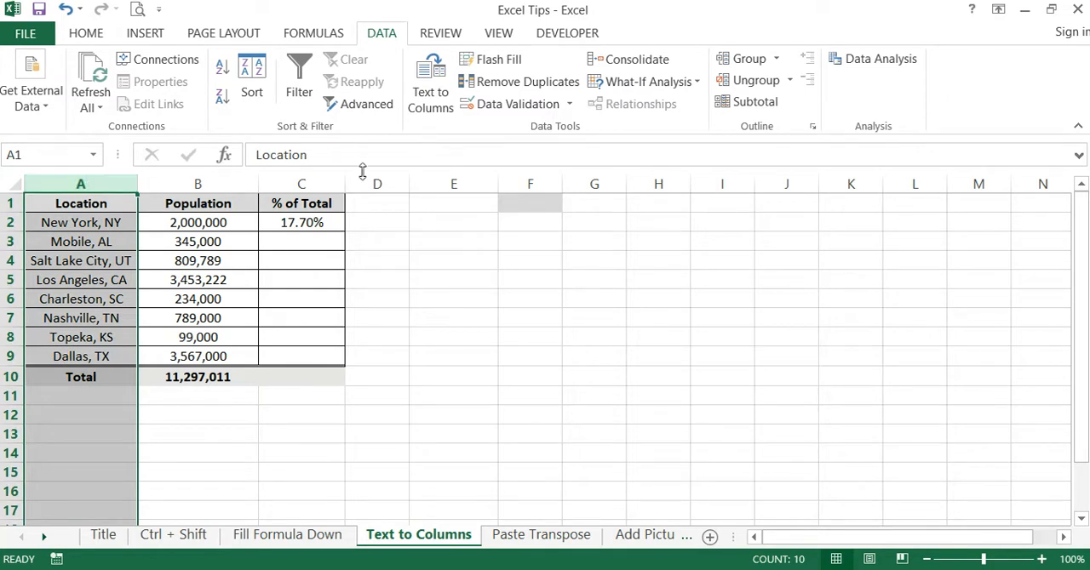
left_click(439, 93)
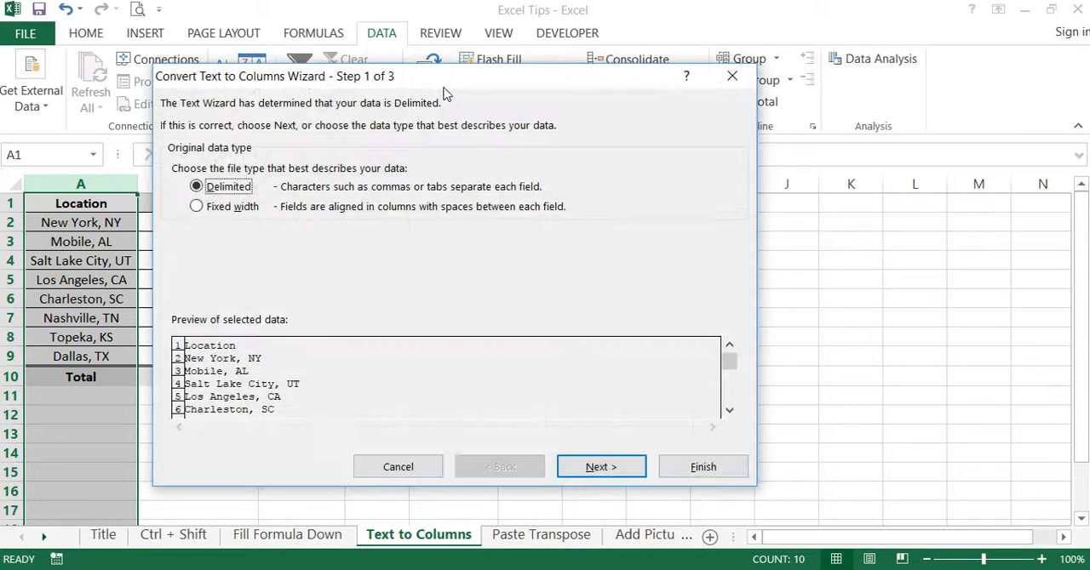
left_click(202, 210)
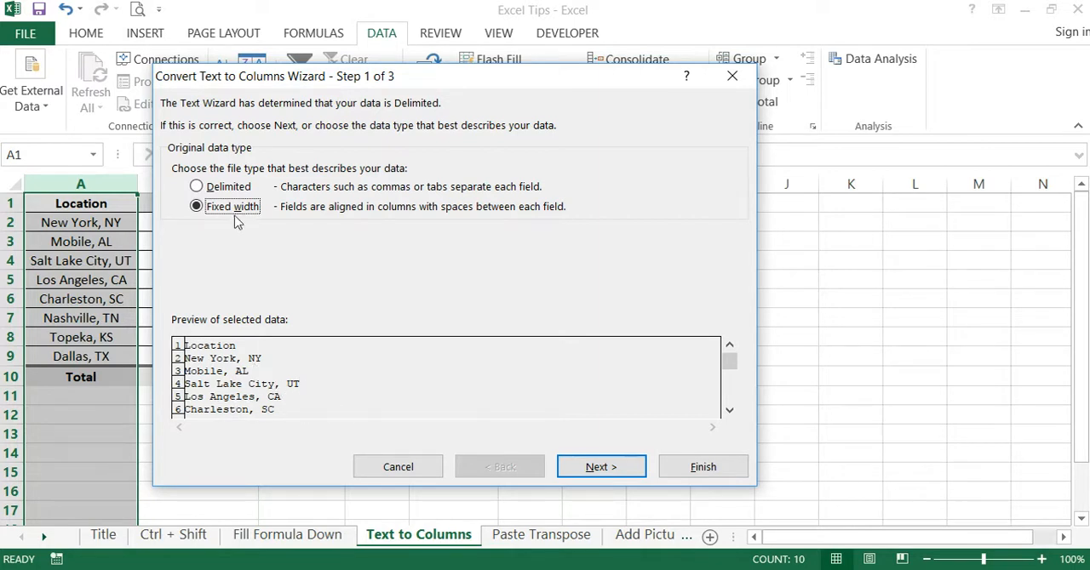
left_click(197, 186)
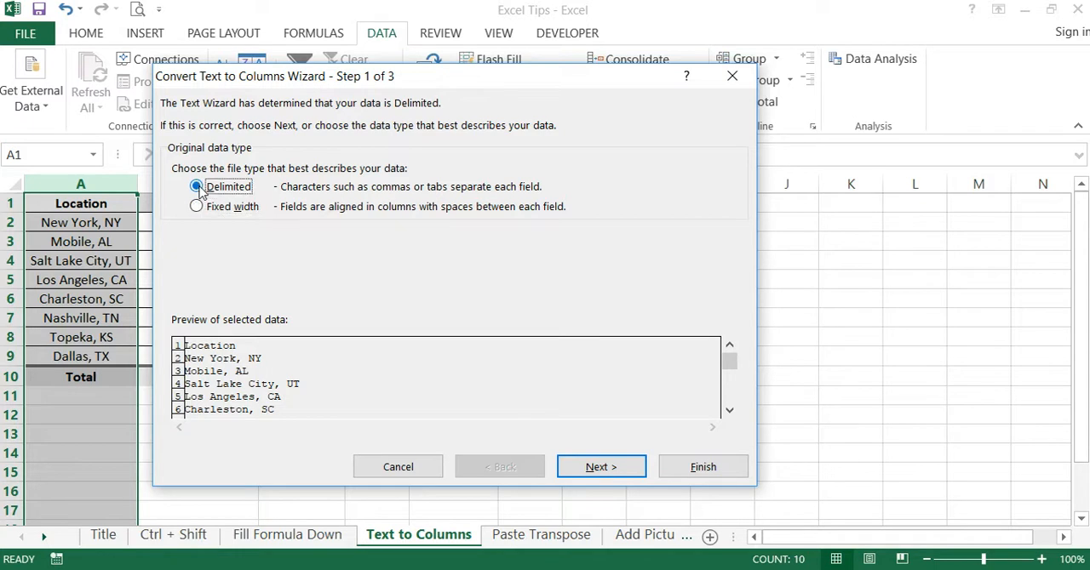
left_click(620, 472)
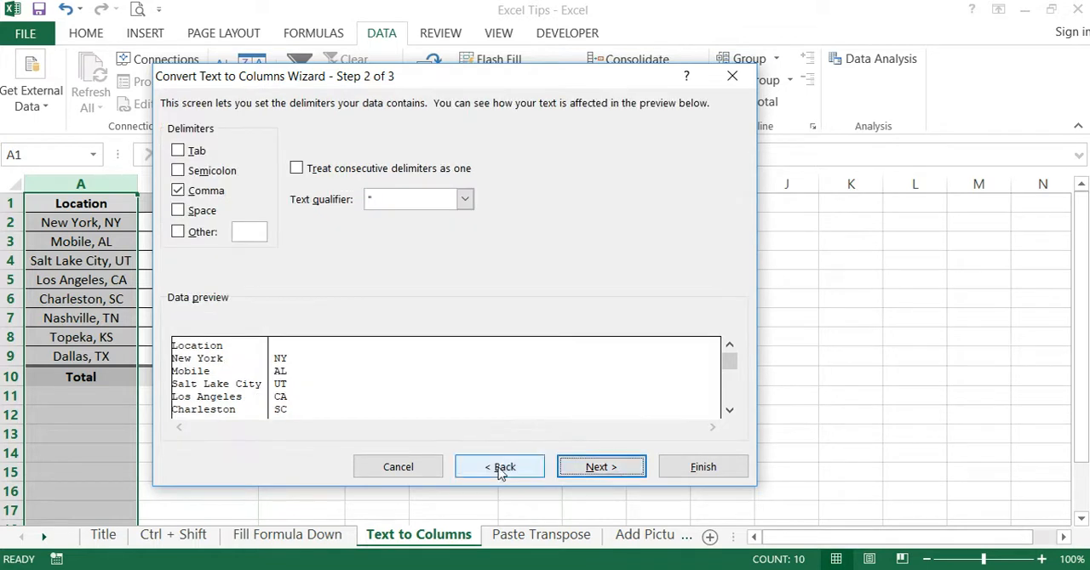
- Turn off the Comma delimiter and try the Tab and Semicolon delimiters, leaving both off
left_click(178, 191)
left_click(178, 151)
left_click(178, 151)
left_click(178, 151)
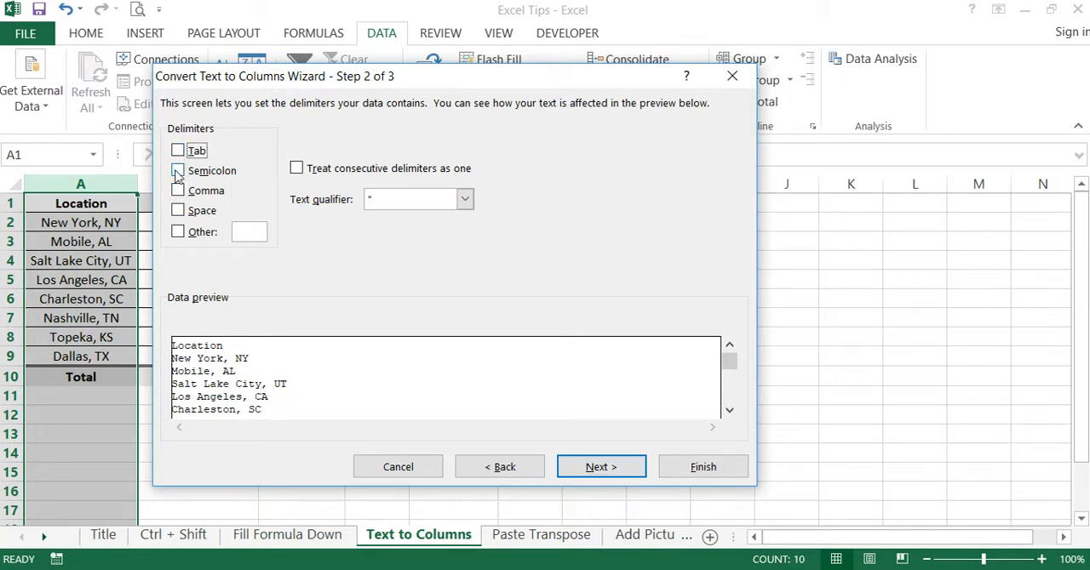
left_click(177, 173)
left_click(177, 173)
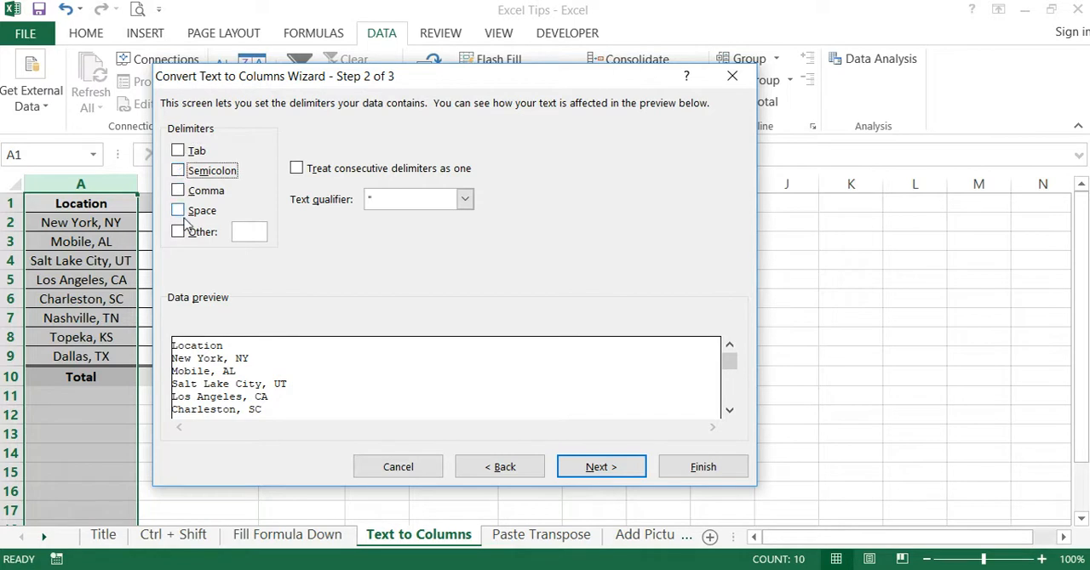
- Preview the split with the Space delimiter and with the Comma delimiter, switching each off again
left_click(180, 212)
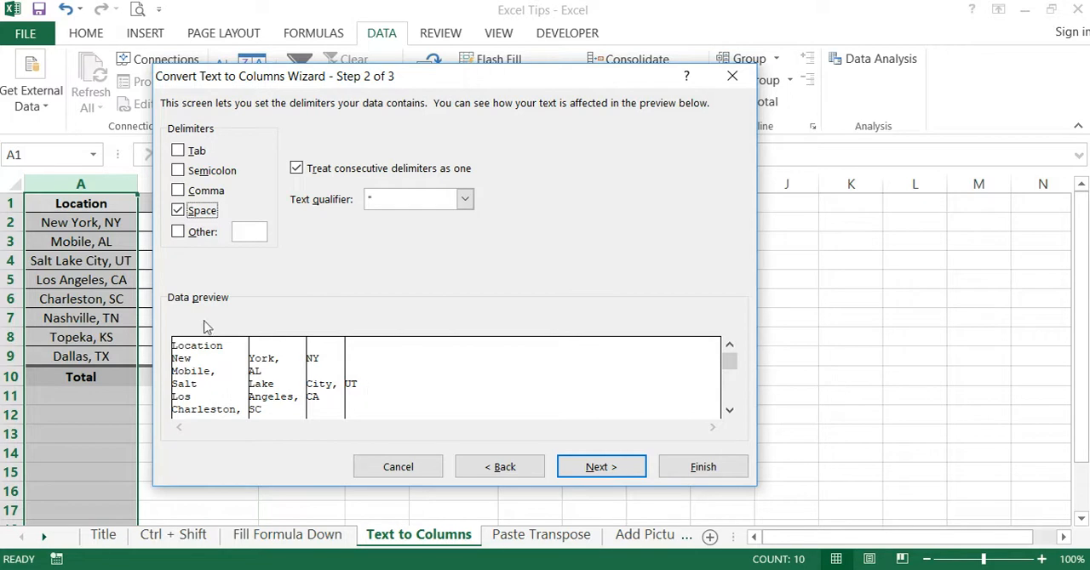
left_click(181, 212)
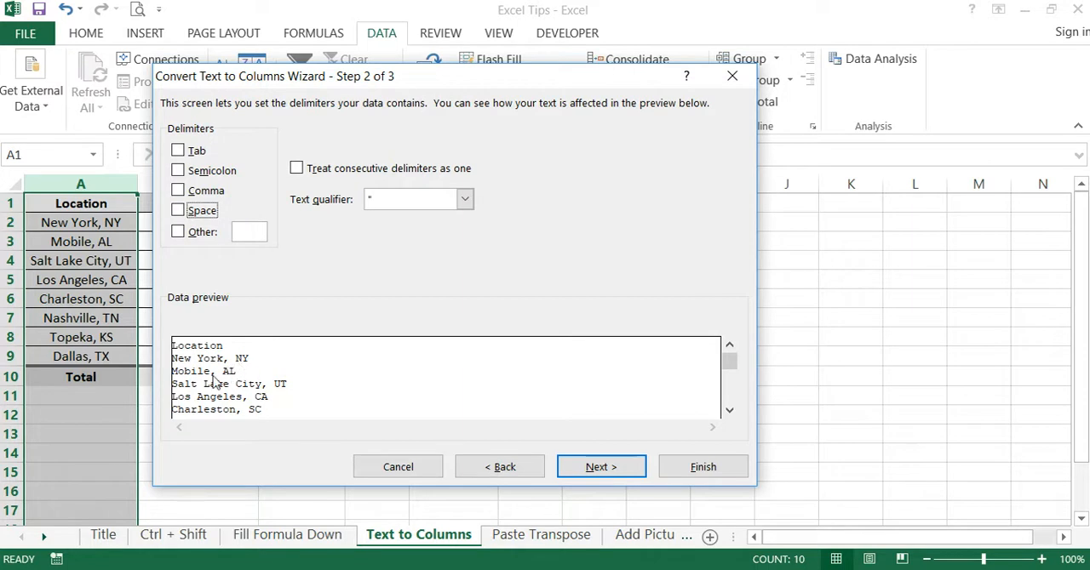
left_click(186, 194)
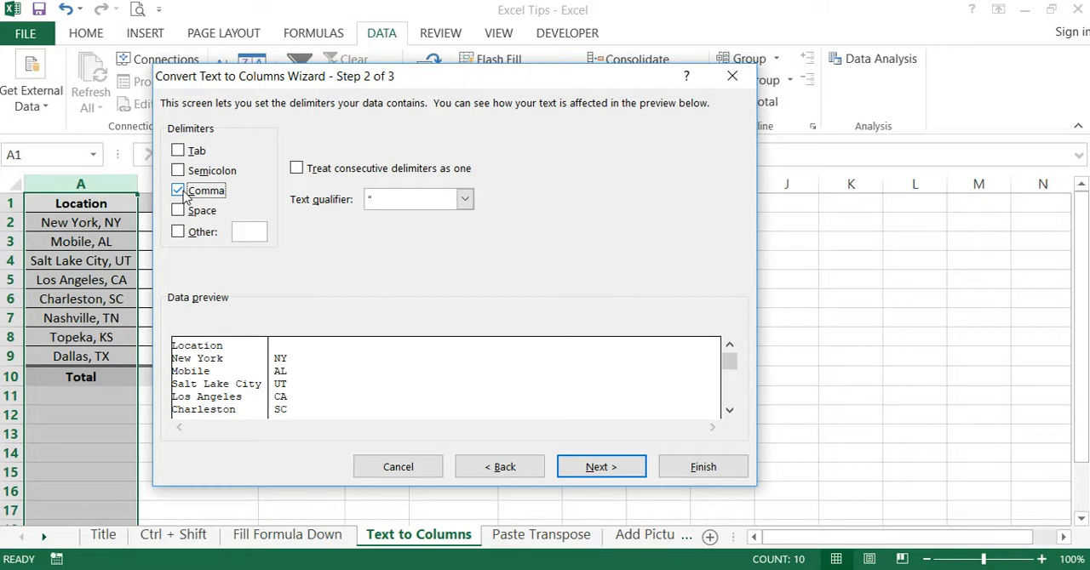
left_click(184, 194)
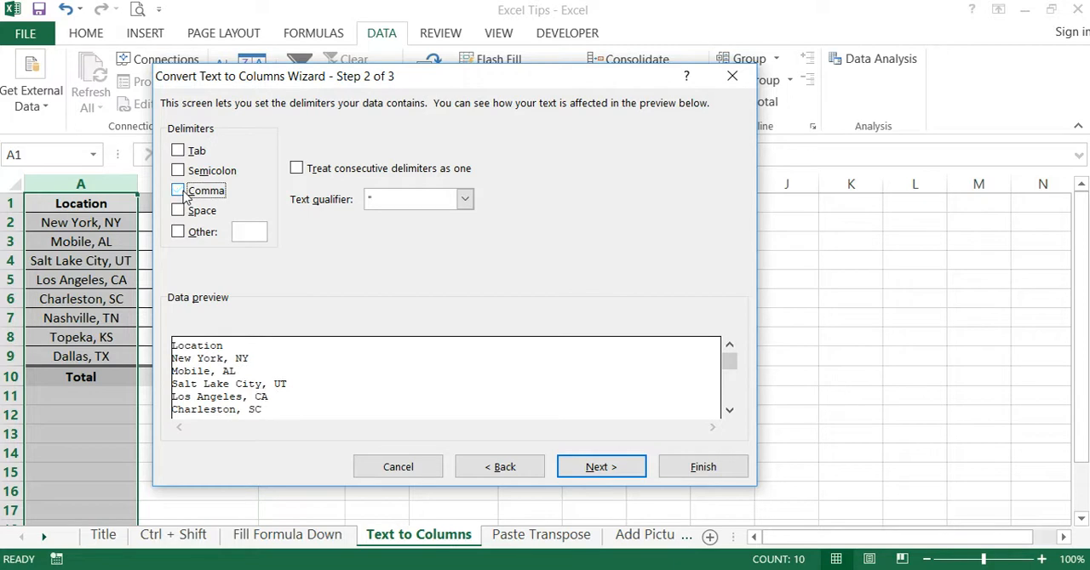
- Set a comma as the custom Other delimiter, leave the standard Comma option off, and advance to the column format settings
left_click(179, 234)
type(",")
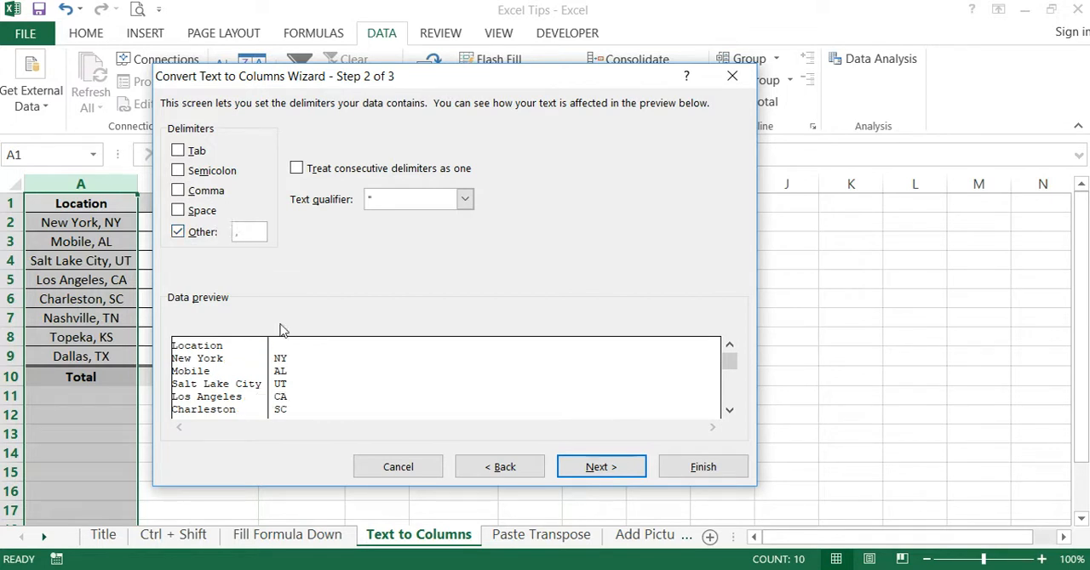
left_click(180, 194)
left_click(180, 192)
left_click(626, 474)
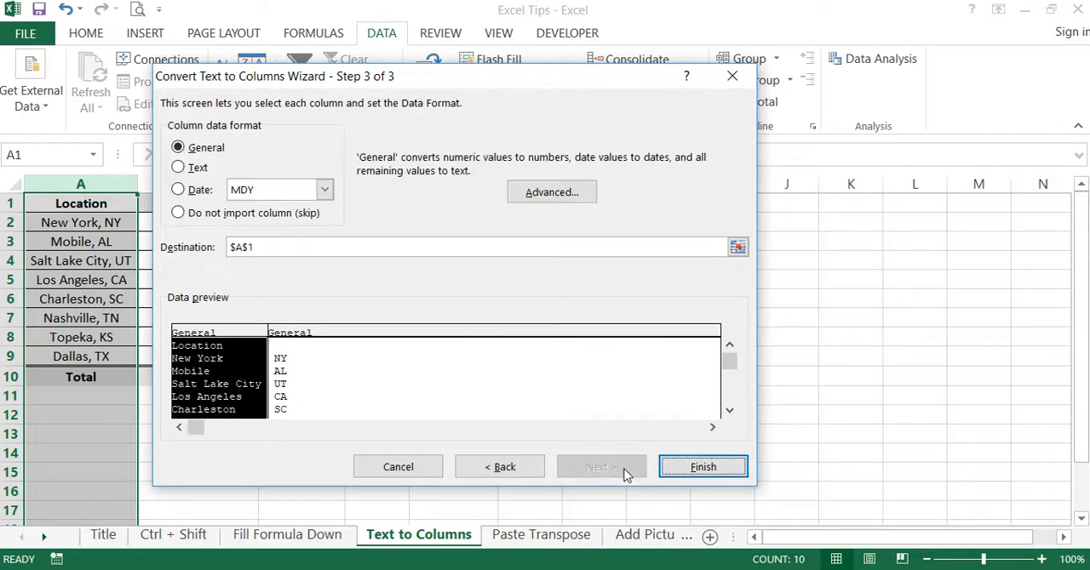
- Set the split's destination to $E$1, finish Text to Columns accepting replacement of existing data, and check the cities and states in E2:F9
left_click(737, 246)
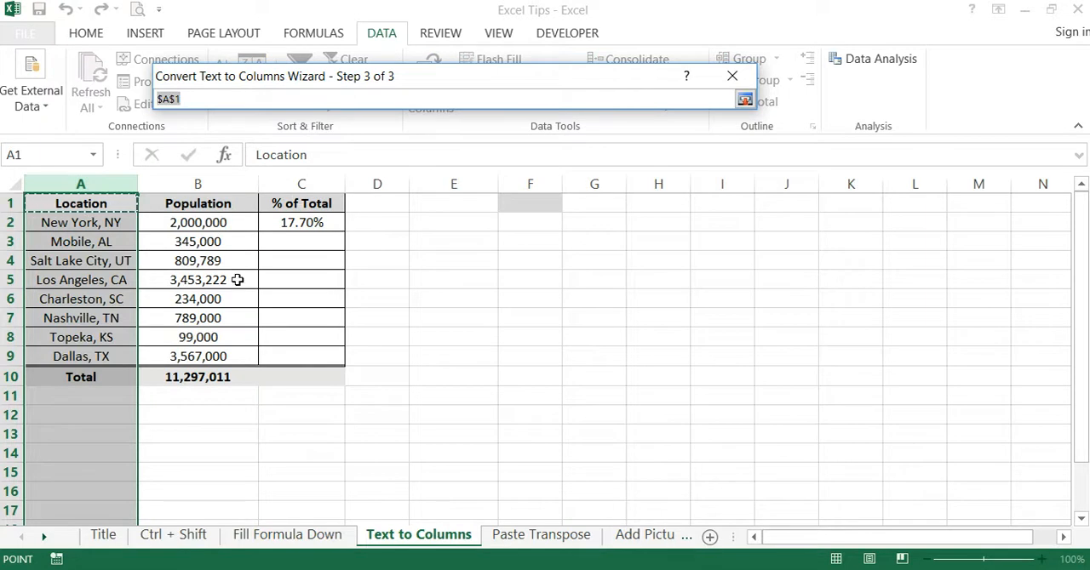
left_click(508, 204)
left_click(491, 205)
key("Return")
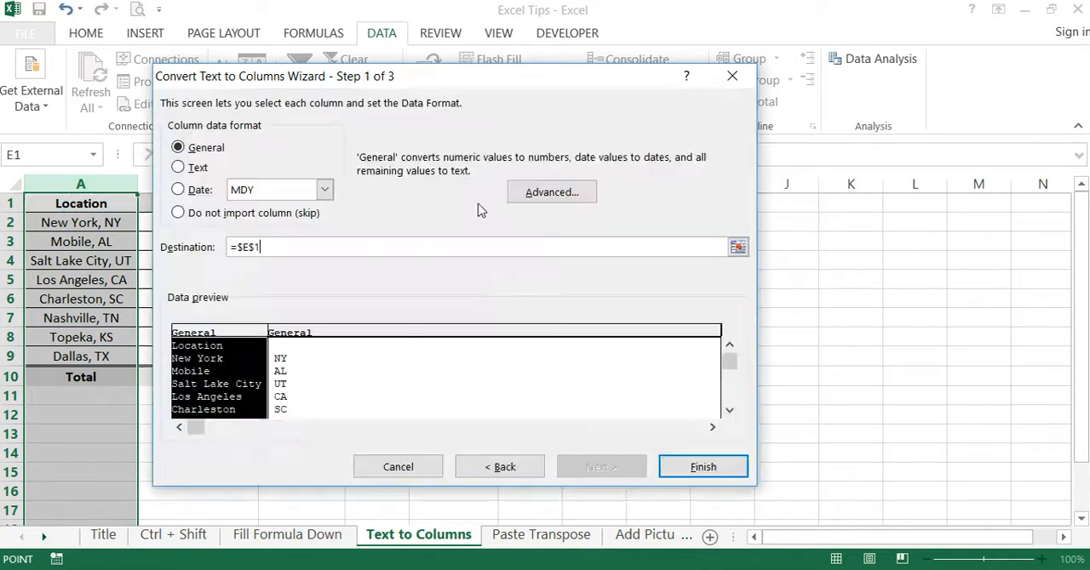
left_click(703, 467)
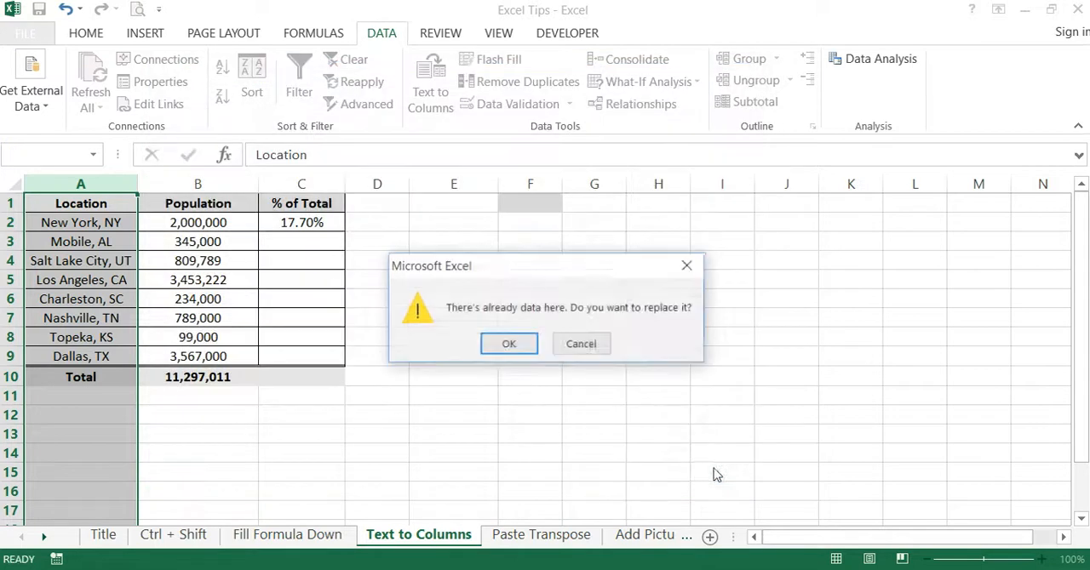
left_click(511, 344)
left_click(696, 315)
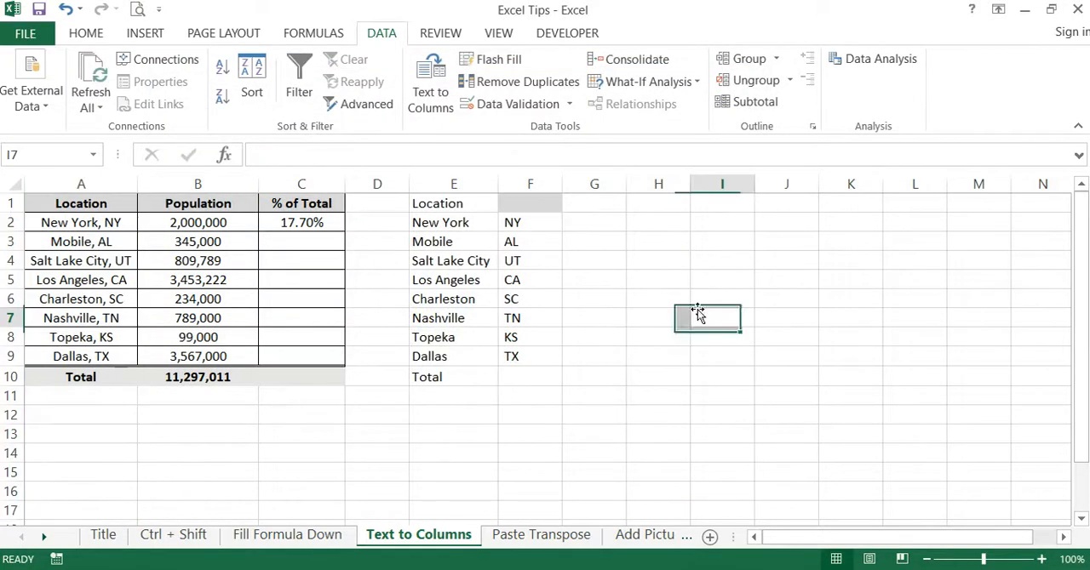
left_click_drag(481, 222, 518, 356)
left_click(662, 316)
- Insert a new column before the Population column
left_click(217, 184)
right_click(219, 182)
left_click(255, 318)
- Copy the split cities and states in F2:G9 and paste them over the original locations starting at A2
left_click_drag(580, 219, 628, 355)
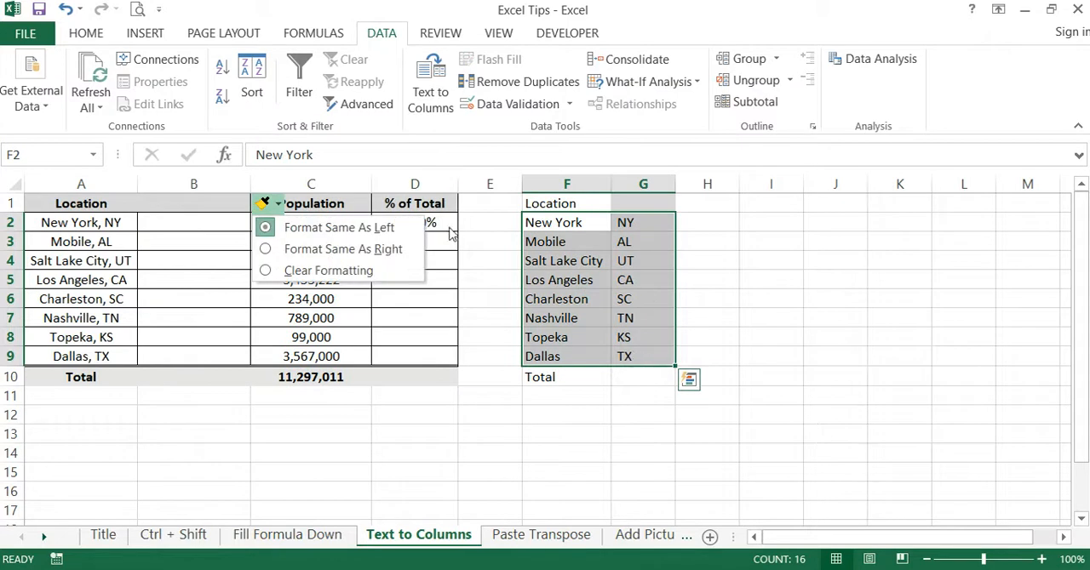
left_click(475, 419)
left_click_drag(535, 223, 633, 352)
key("ctrl+c")
left_click(76, 223)
key("ctrl+v")
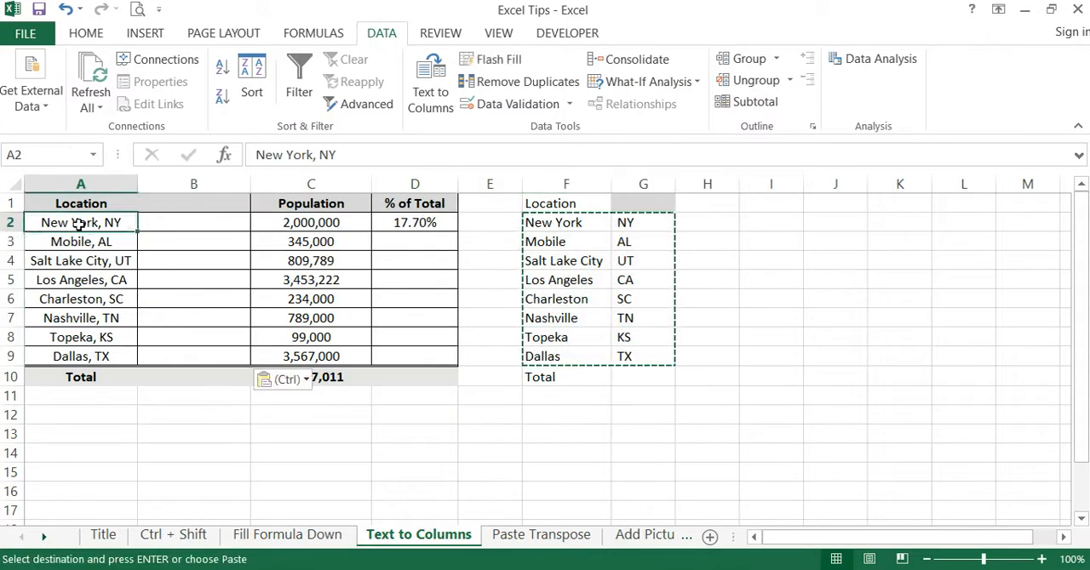
left_click(180, 468)
- Enter the headers City in A1 and State in B1
left_click(96, 203)
type("City")
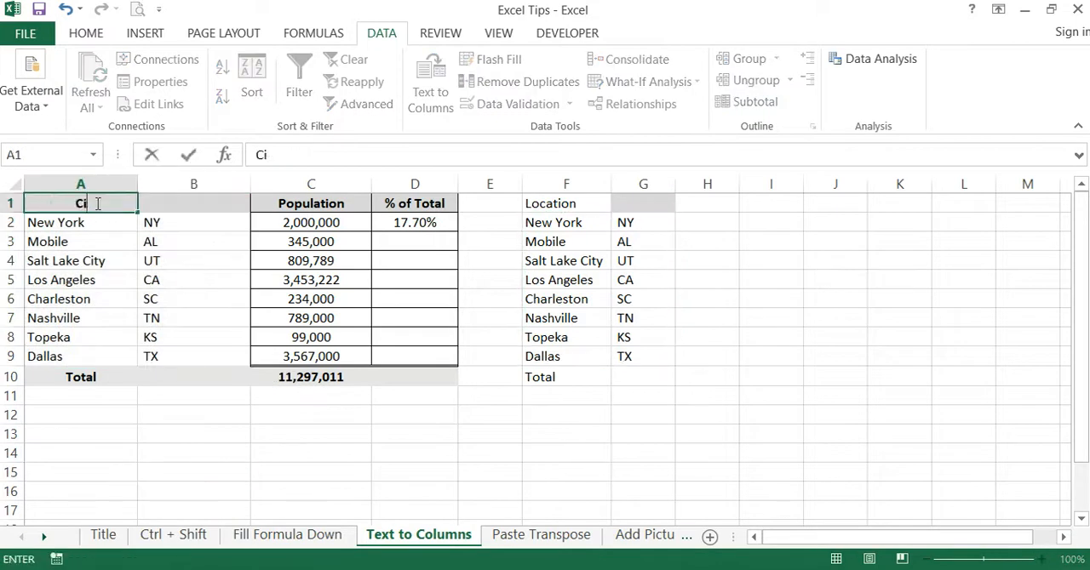
key("Tab")
type("Stst")
key("BackSpace")
key("BackSpace")
type("ate")
key("Return")
left_click(360, 513)
left_click(391, 458)
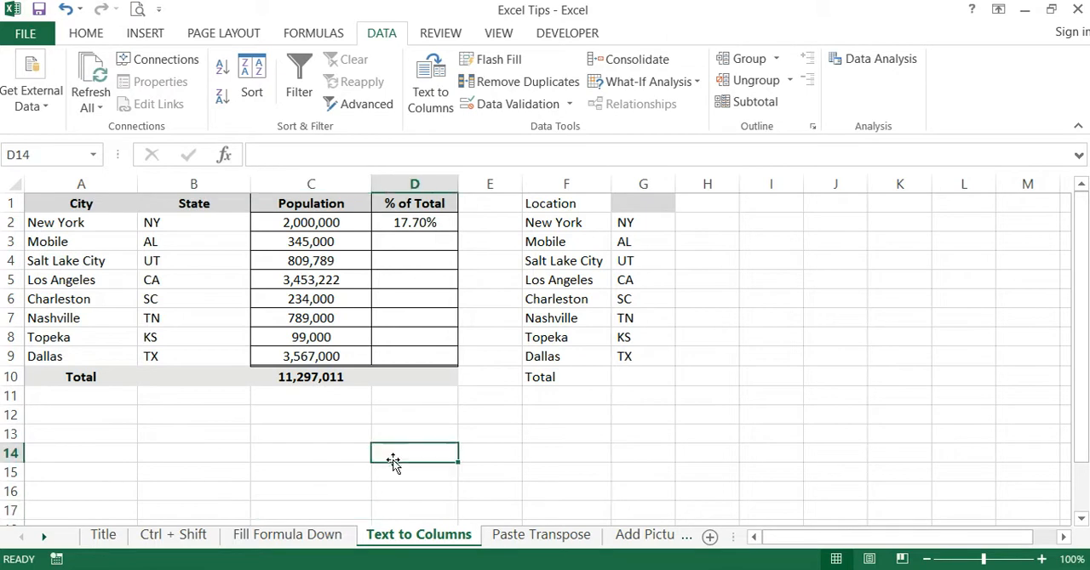
- Switch to the Paste Transpose sheet and select the locations in A2:A9
left_click(525, 538)
left_click(465, 286)
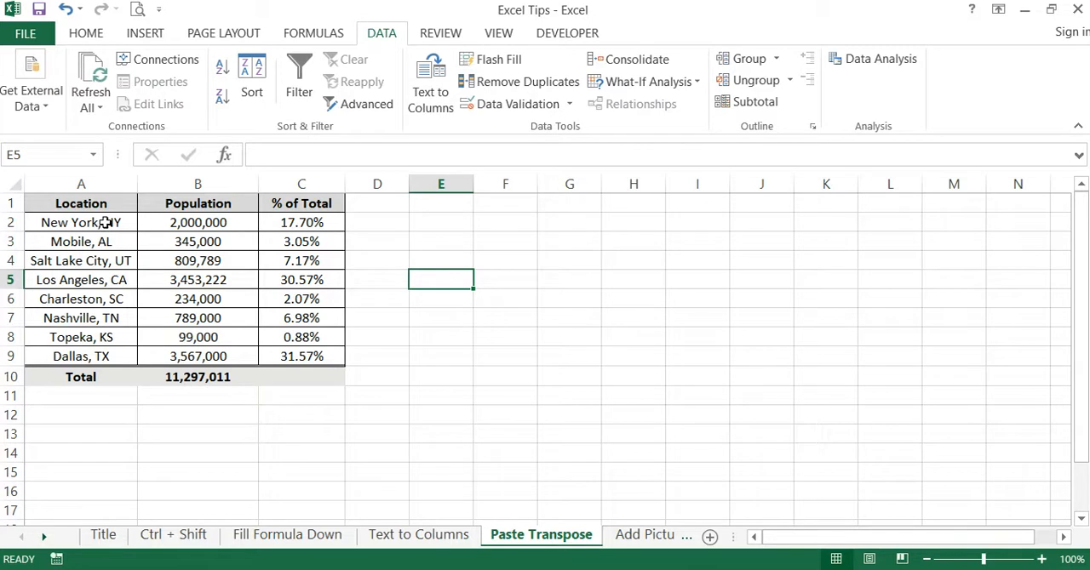
left_click_drag(106, 222, 99, 356)
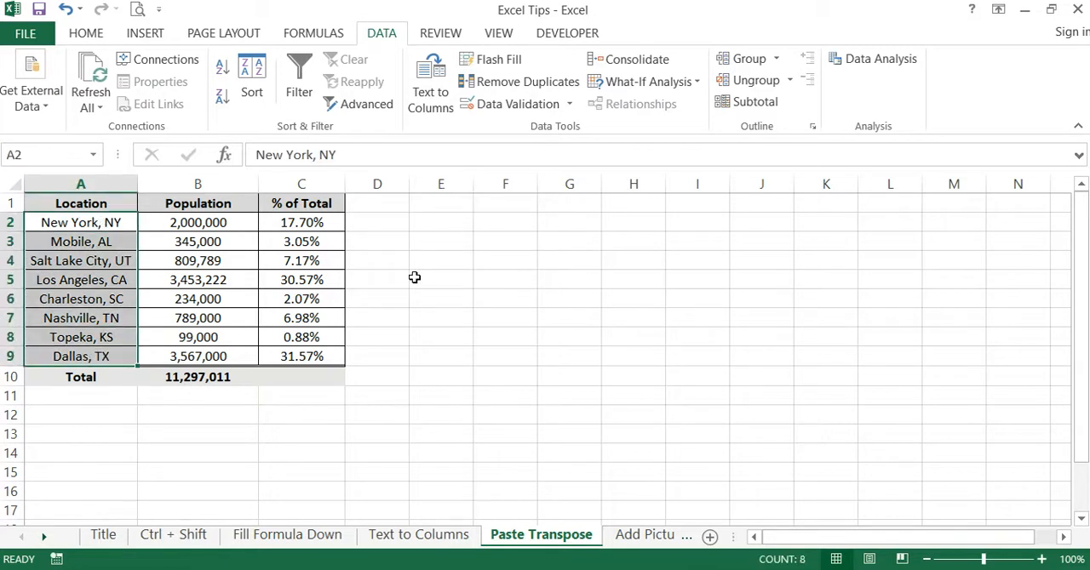
- Examine the empty row 1 cells from E1 onward as the horizontal target for the locations in A2:A9
left_click(377, 280)
left_click(438, 205)
left_click_drag(437, 205, 1027, 205)
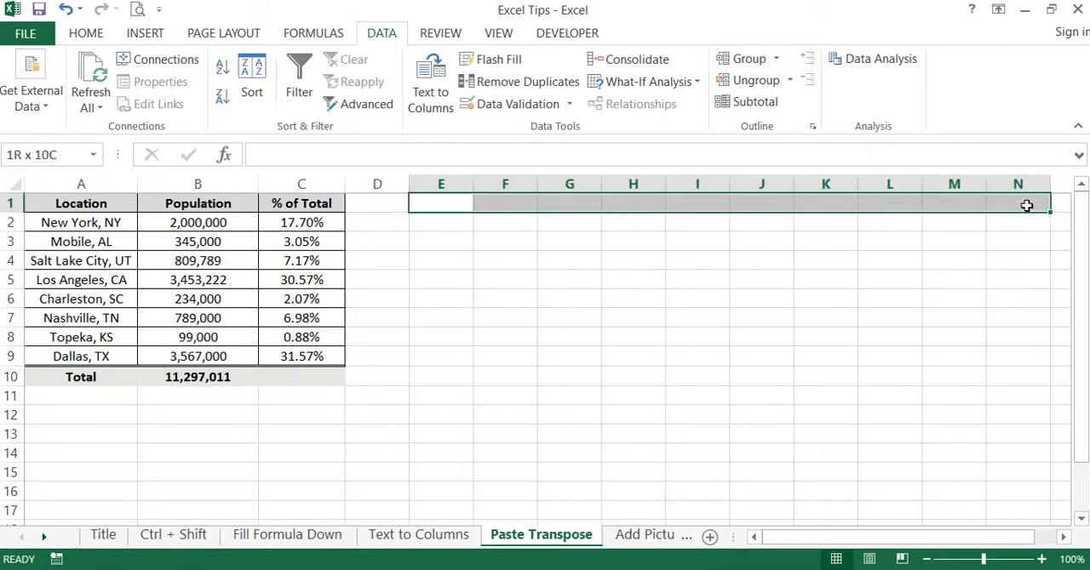
left_click(547, 282)
left_click(446, 202)
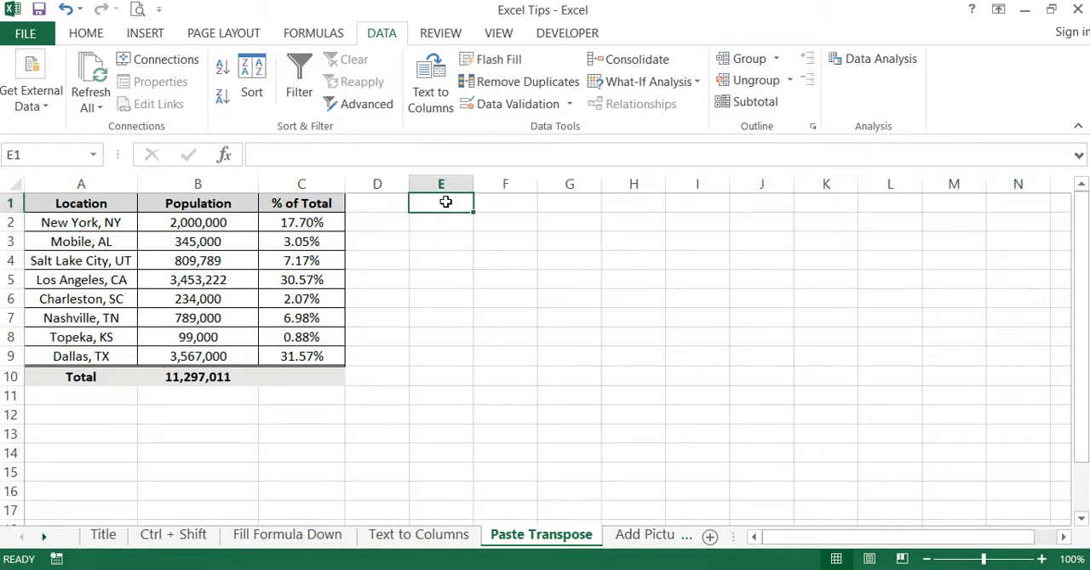
left_click(520, 205)
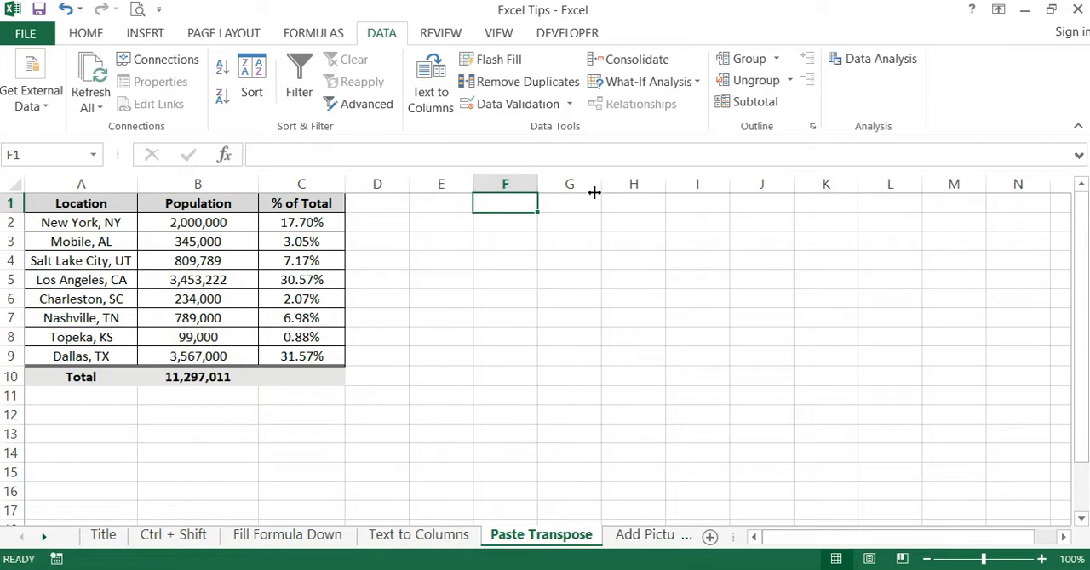
left_click(587, 204)
left_click(658, 201)
left_click(711, 205)
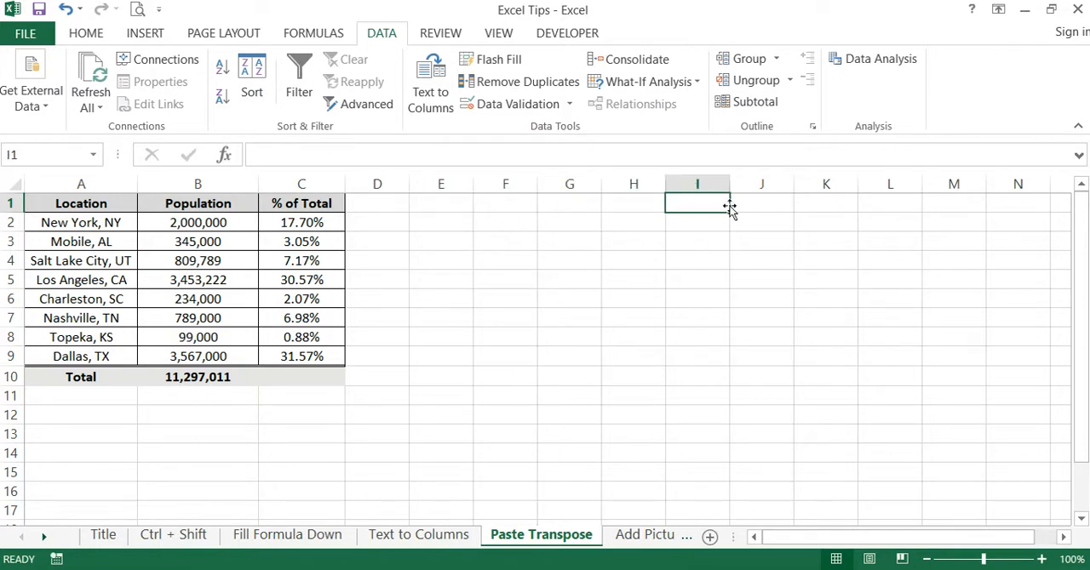
left_click(610, 275)
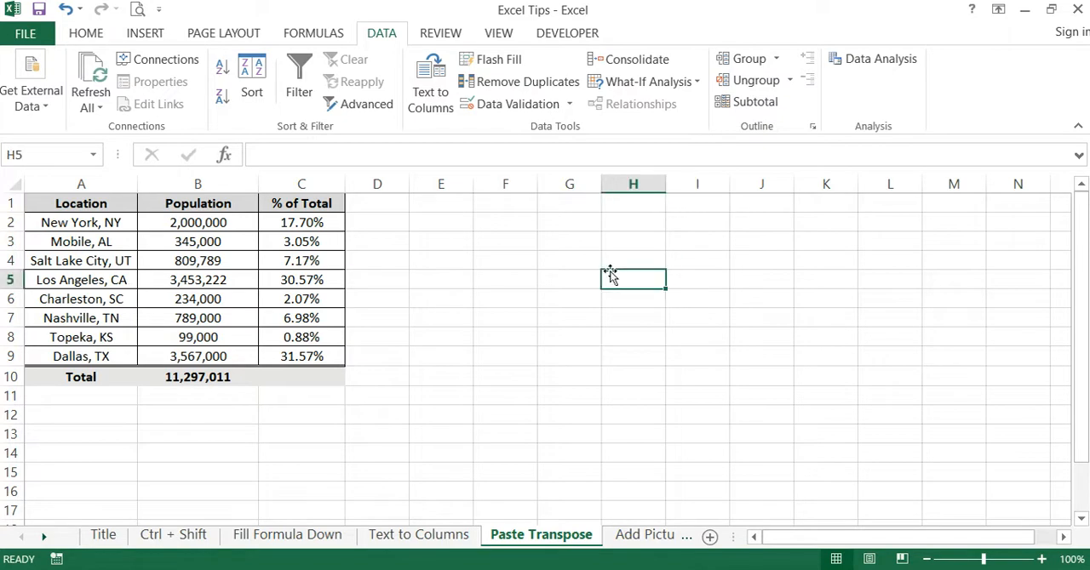
left_click_drag(83, 222, 87, 356)
left_click_drag(439, 208, 953, 204)
left_click(773, 298)
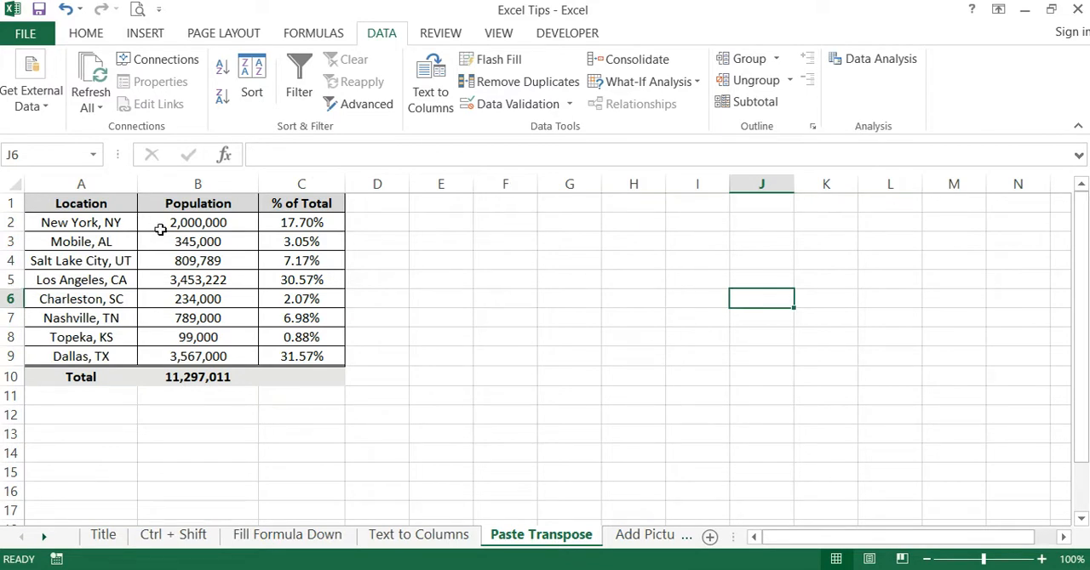
- Copy the locations in A2:A9
left_click(83, 223)
left_click_drag(82, 226, 81, 353)
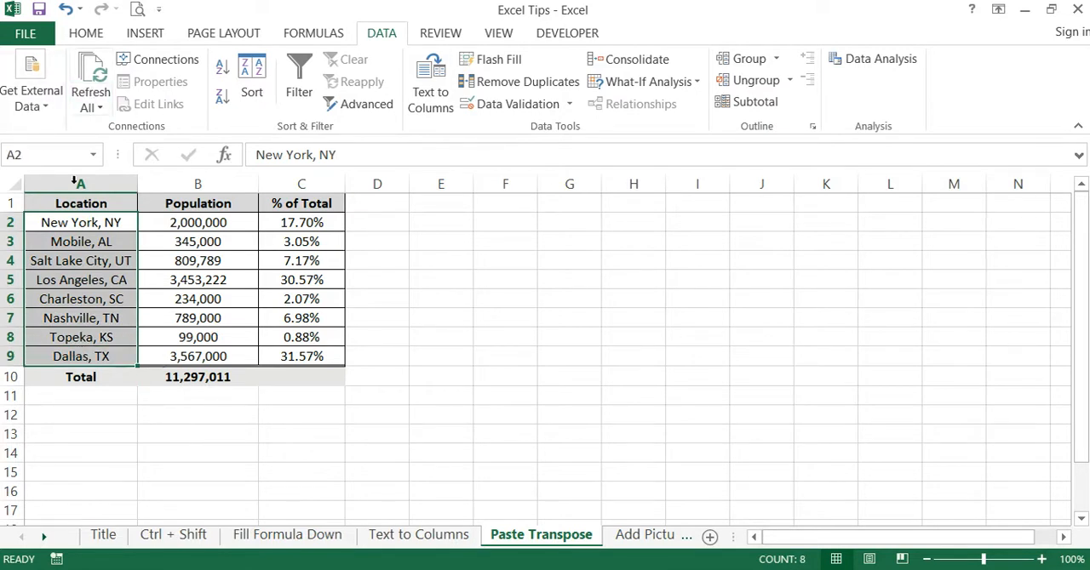
right_click(64, 289)
left_click(108, 210)
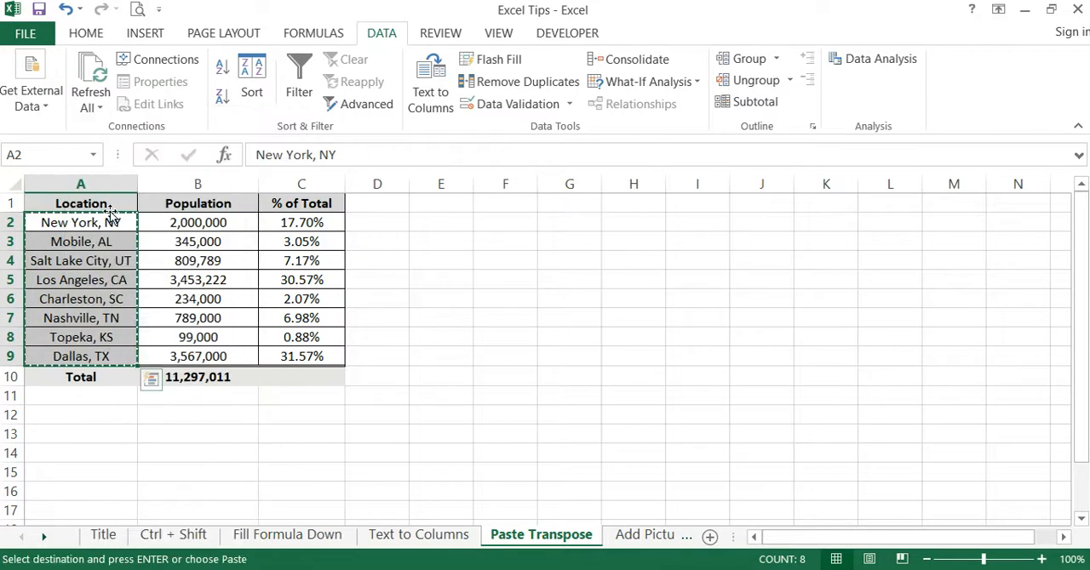
- Paste the copied locations across row 1 starting at E1, using Paste Special with Transpose
left_click(86, 34)
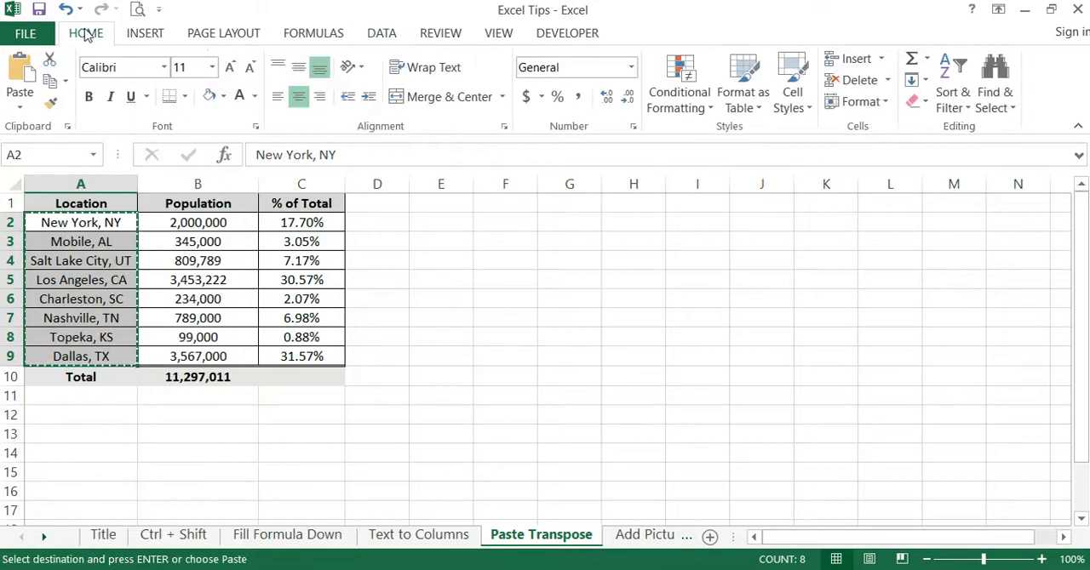
left_click(449, 205)
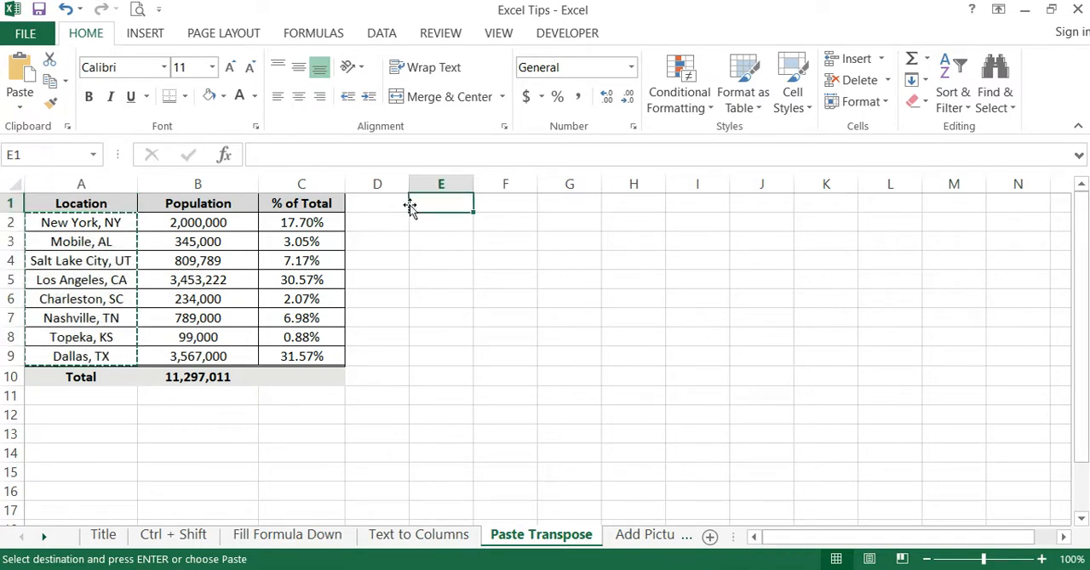
left_click(16, 107)
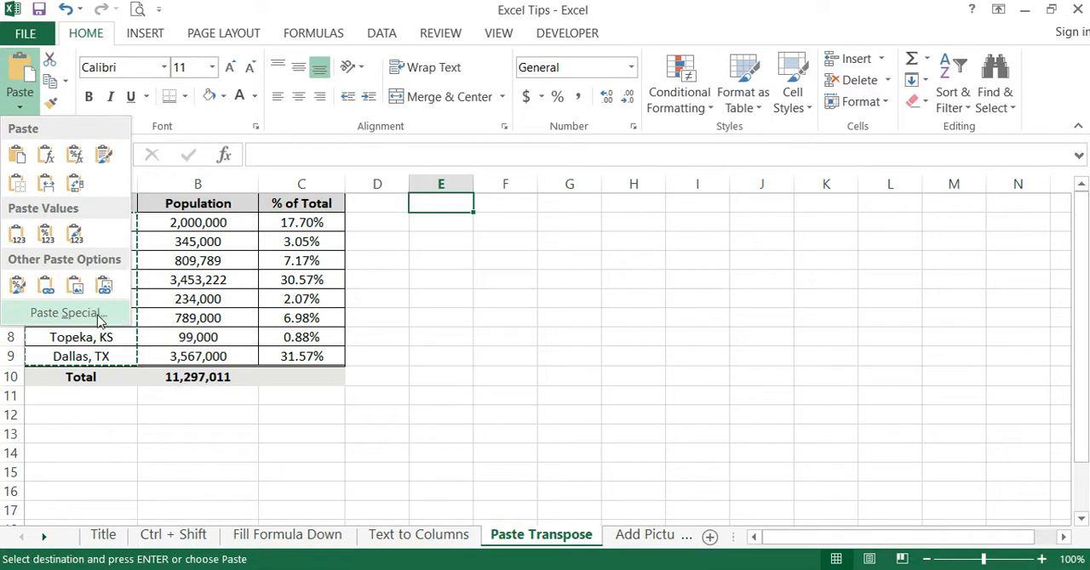
left_click(64, 312)
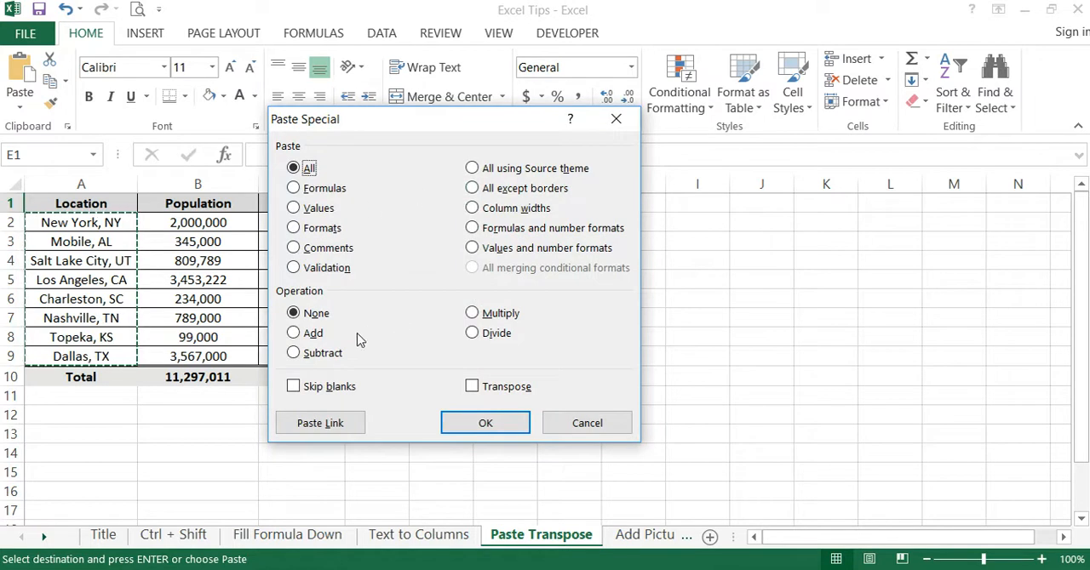
left_click(473, 388)
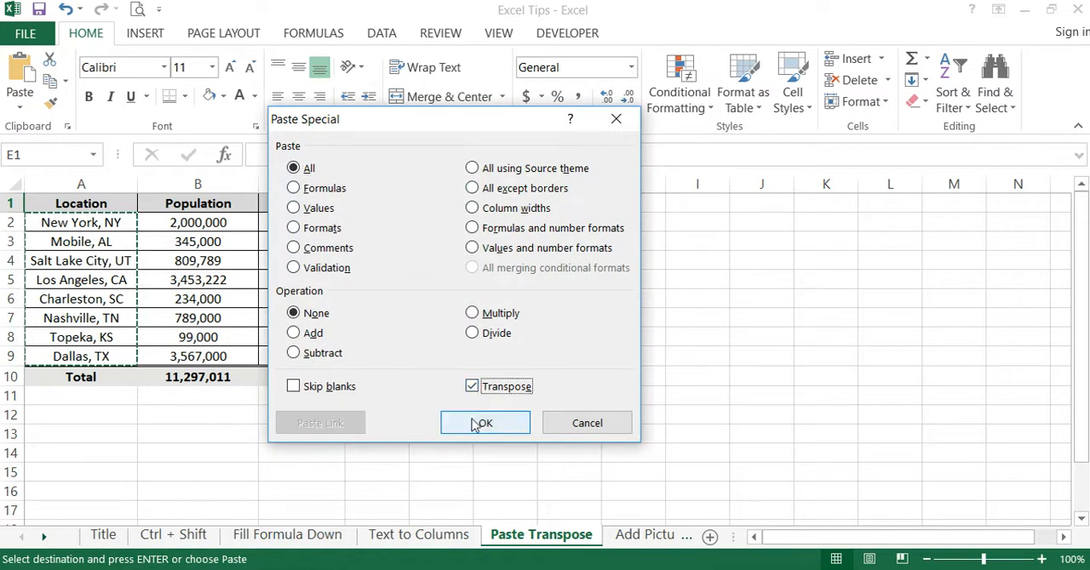
left_click(475, 424)
left_click(525, 306)
- AutoFit the widths of columns E to L and compare the transposed row with the original locations
left_click(449, 189)
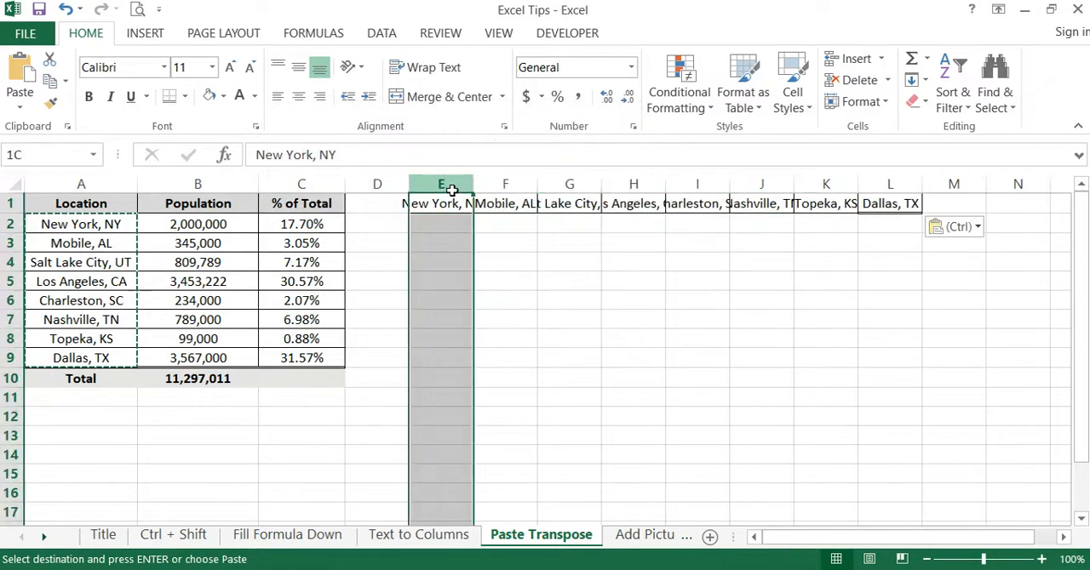
left_click_drag(454, 186, 890, 185)
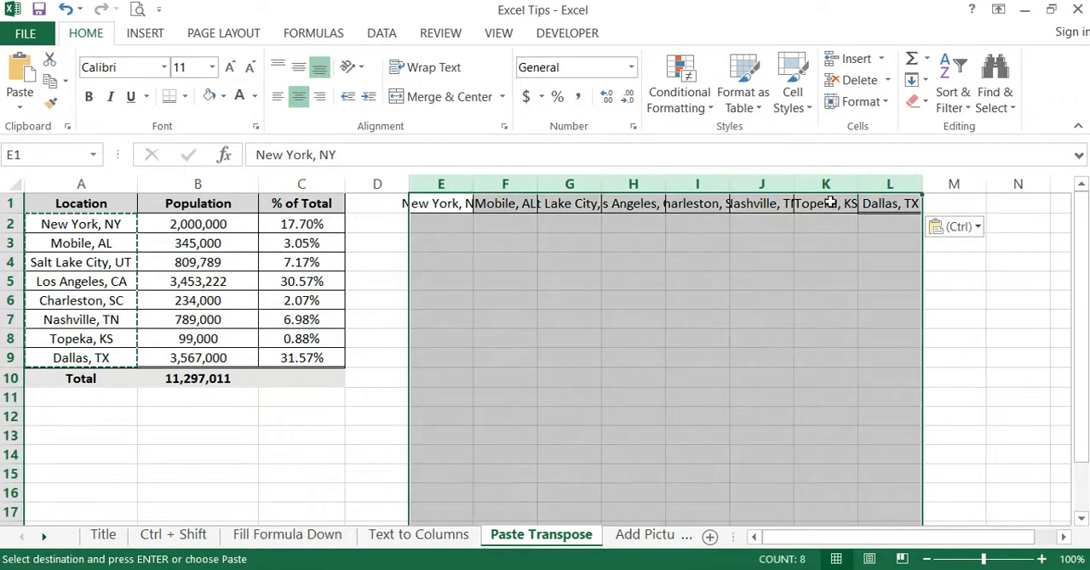
double_click(793, 184)
left_click(675, 279)
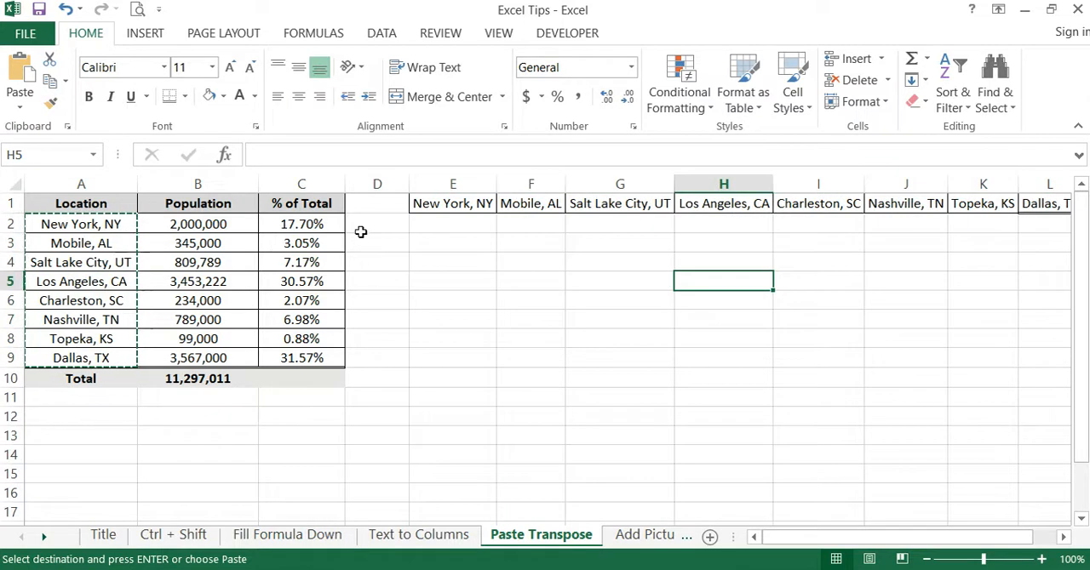
left_click_drag(115, 229, 111, 358)
left_click_drag(457, 205, 1059, 211)
left_click(805, 294)
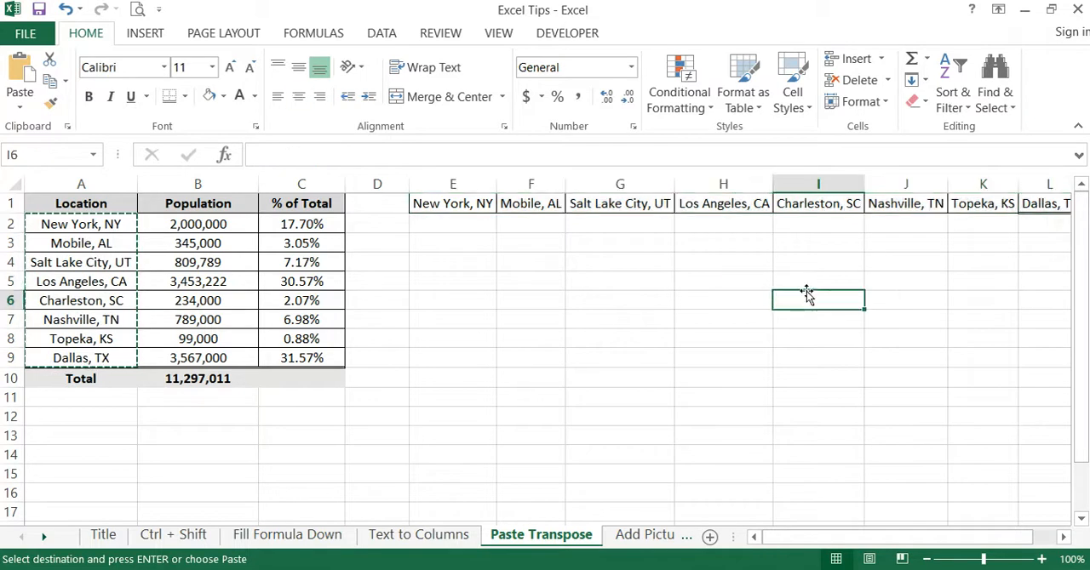
- Copy the horizontal list of locations in E1:L1
left_click(466, 201)
left_click_drag(465, 202, 932, 209)
right_click(894, 214)
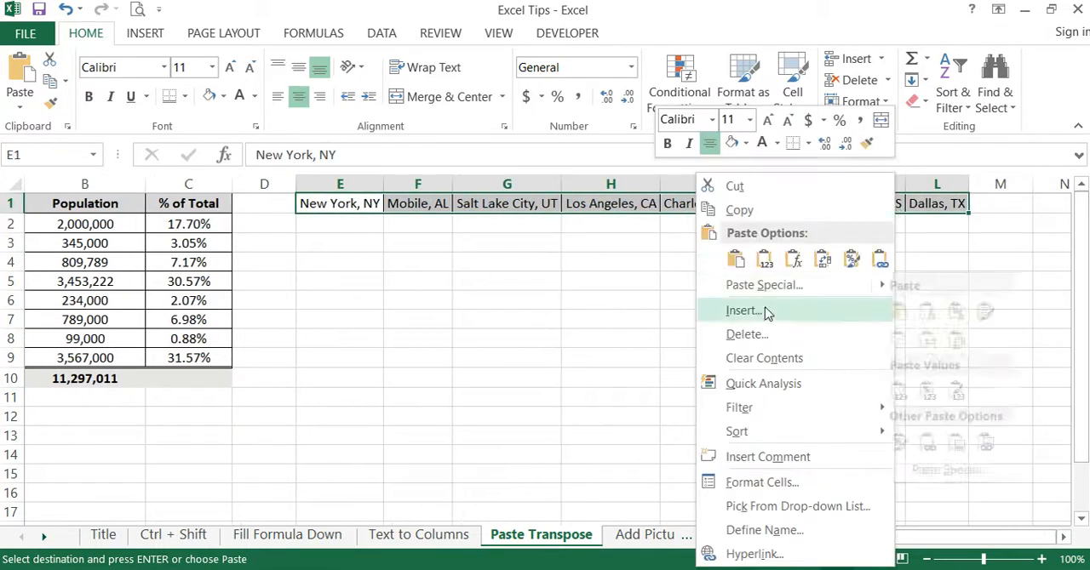
left_click(720, 212)
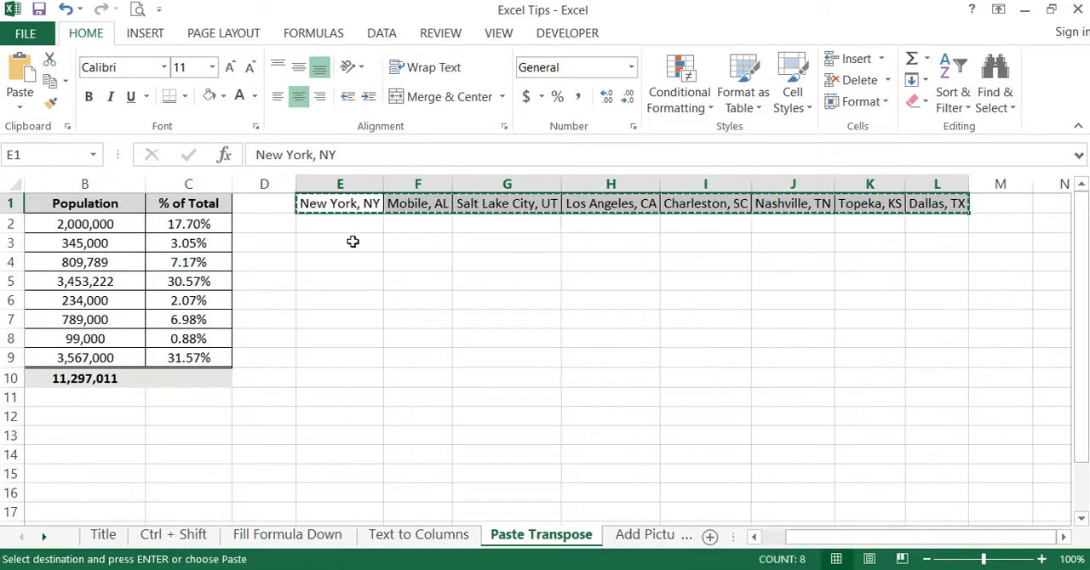
- Paste the copied row as a vertical list starting at E3 with Paste Special's Transpose option, and check the pasted cells
left_click(353, 242)
left_click(20, 98)
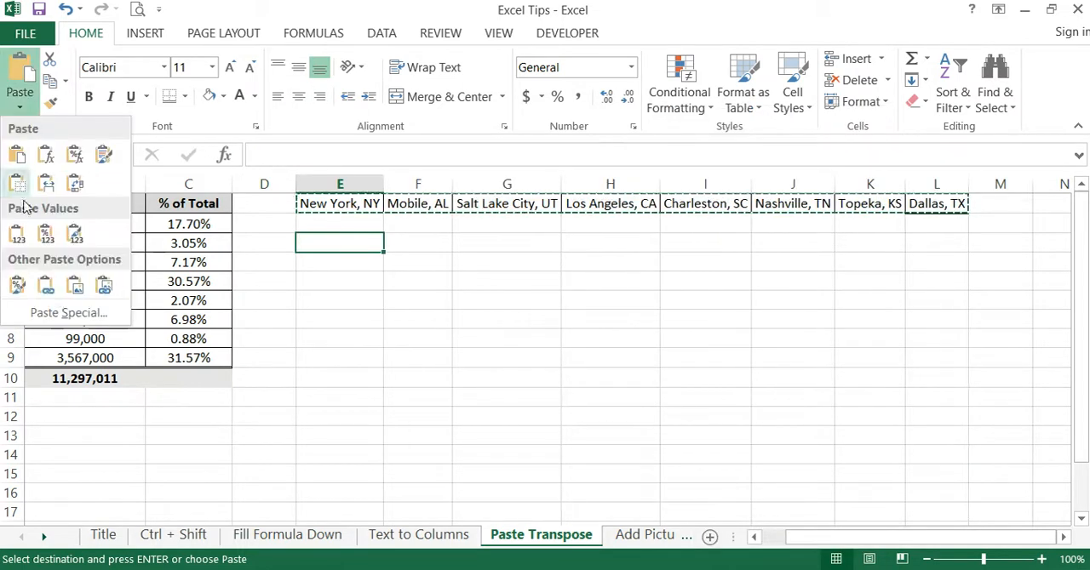
left_click(66, 314)
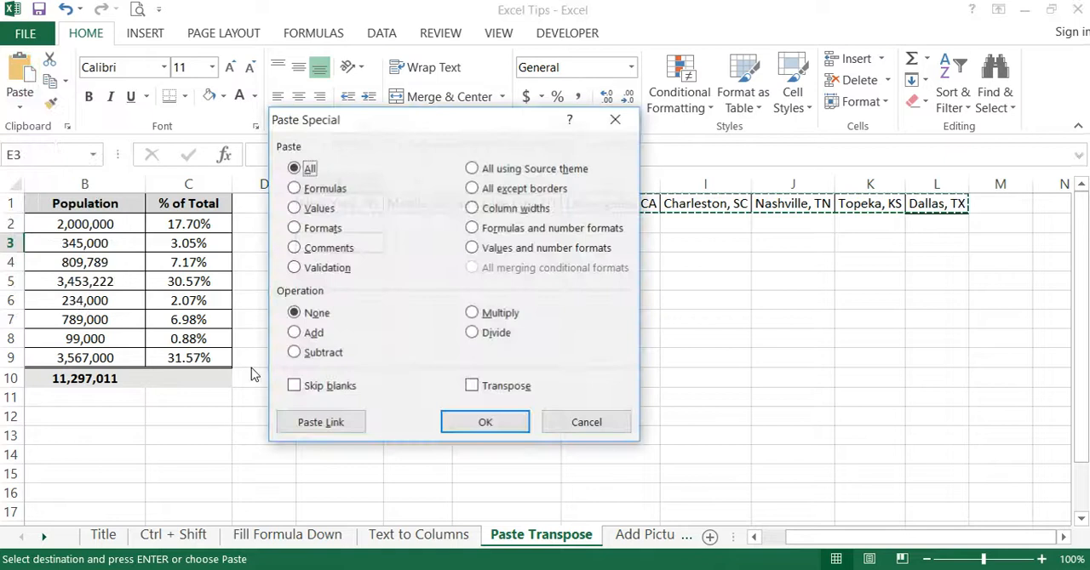
left_click(472, 387)
left_click(484, 423)
left_click(460, 317)
left_click(362, 243)
left_click_drag(362, 243, 360, 375)
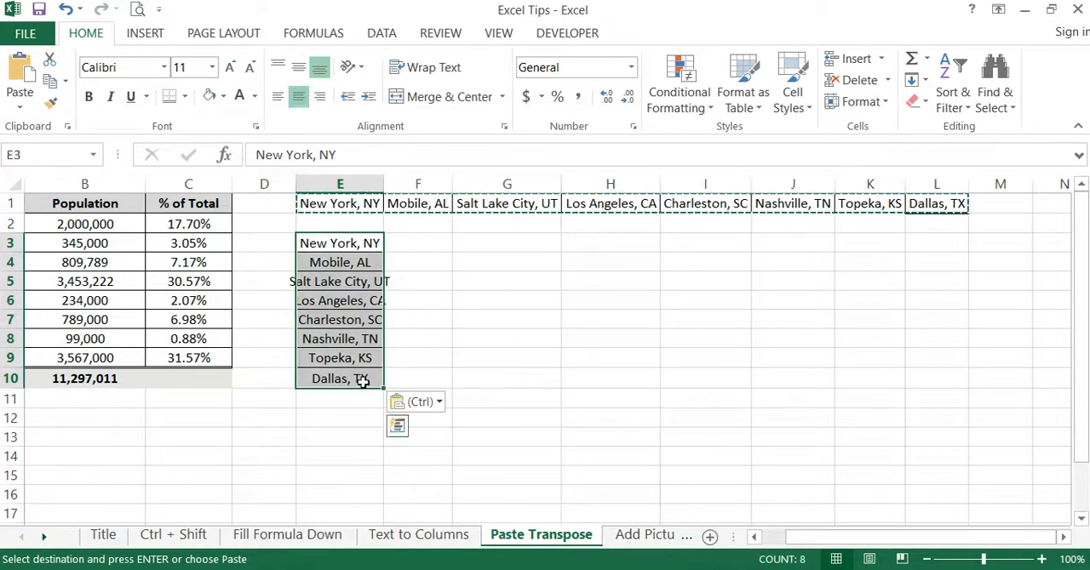
left_click(482, 339)
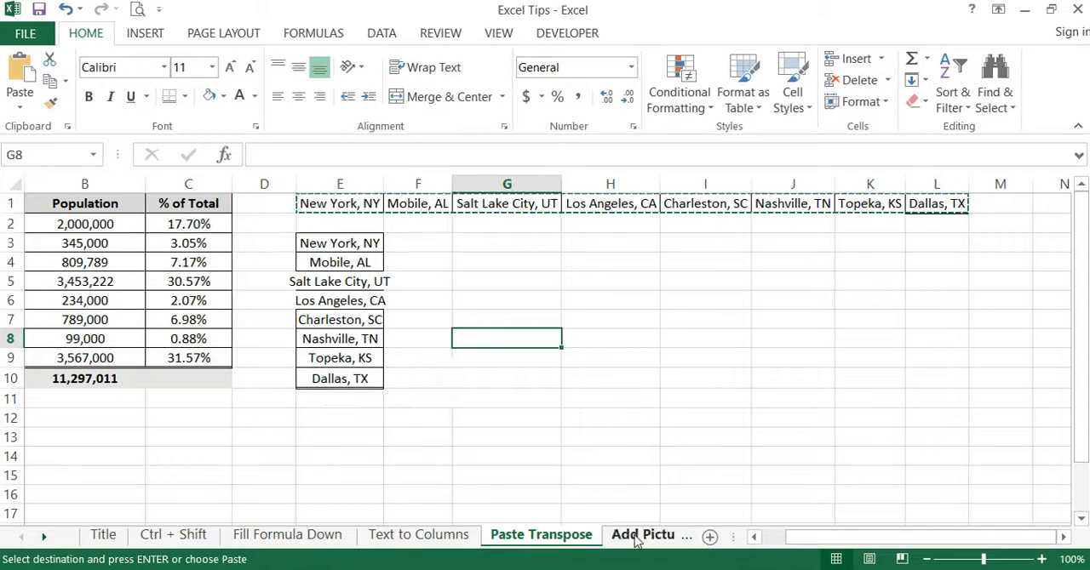
- Open the "Add Pictures to Graphics" sheet and examine the location list and the Los Angeles slice of the Population pie chart
left_click(640, 536)
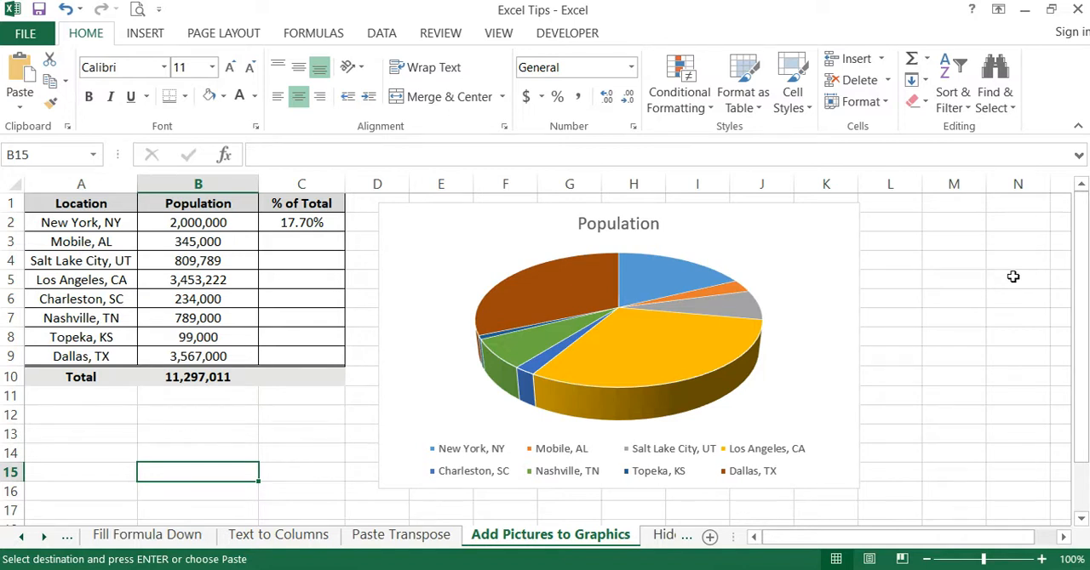
mouse_move(708, 344)
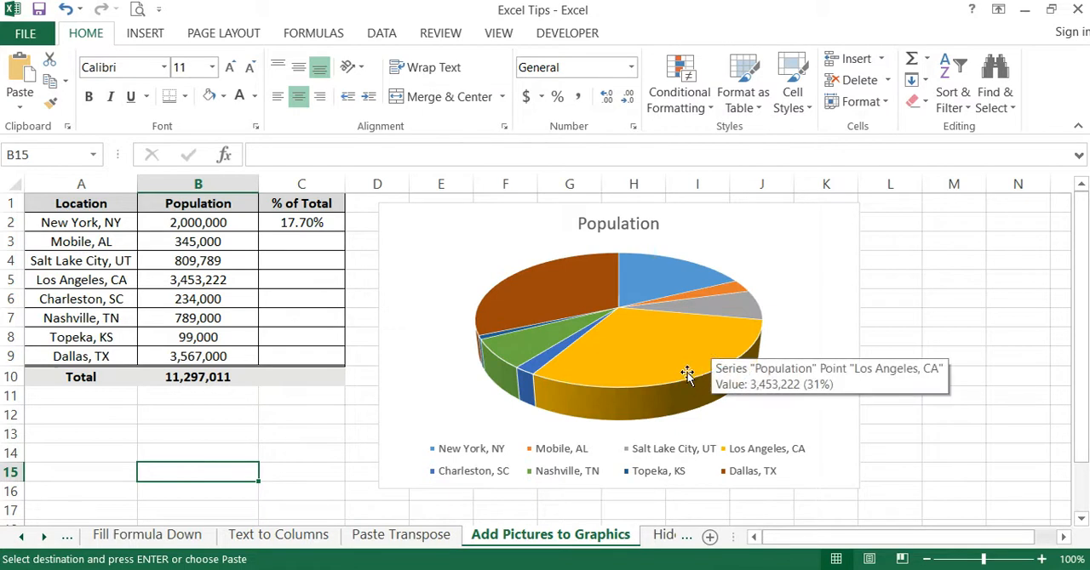
left_click_drag(125, 222, 133, 366)
left_click(143, 434)
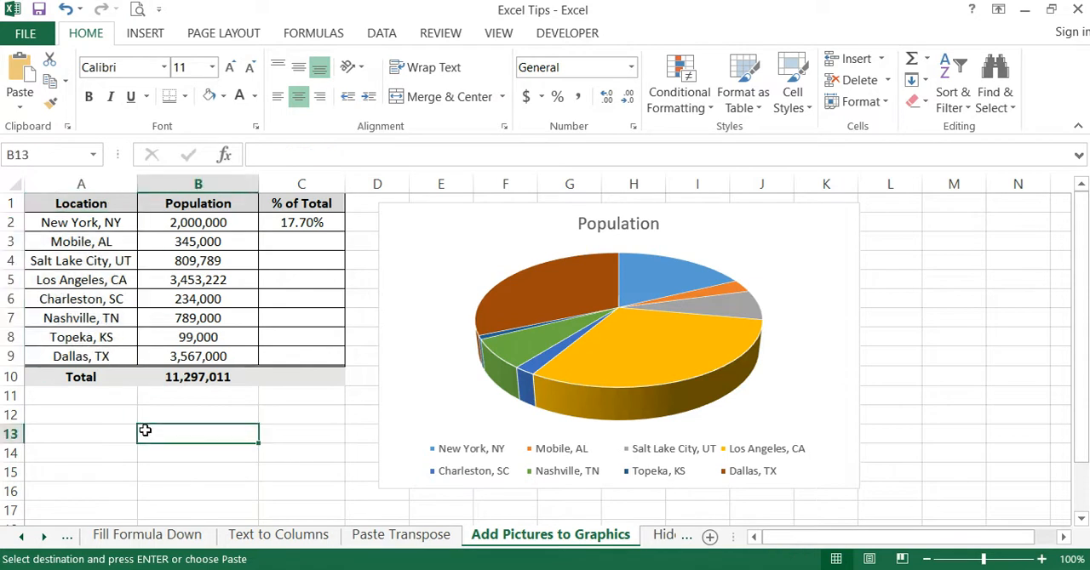
mouse_move(686, 365)
mouse_move(645, 361)
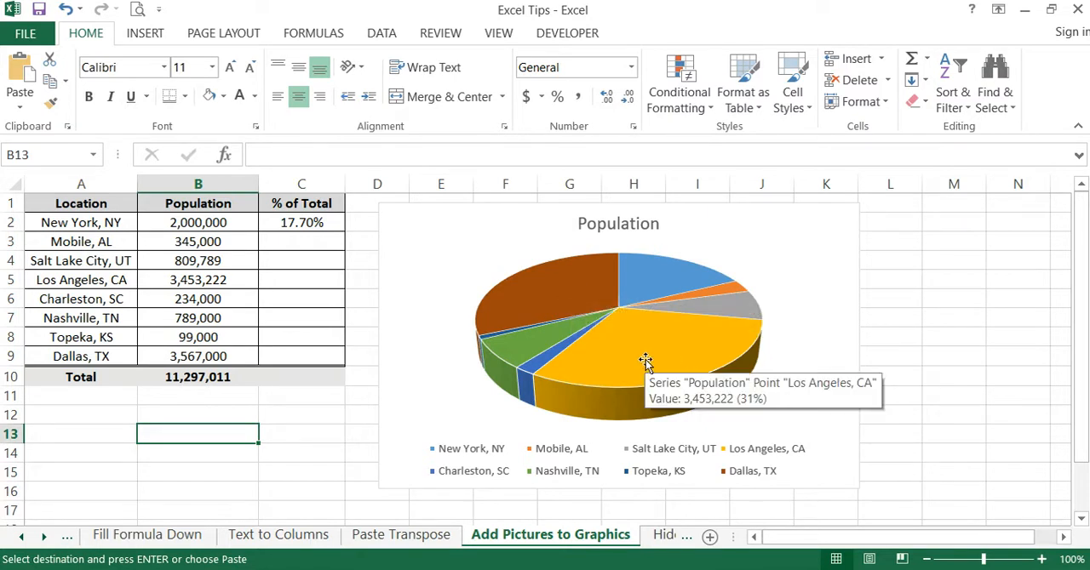
left_click(645, 361)
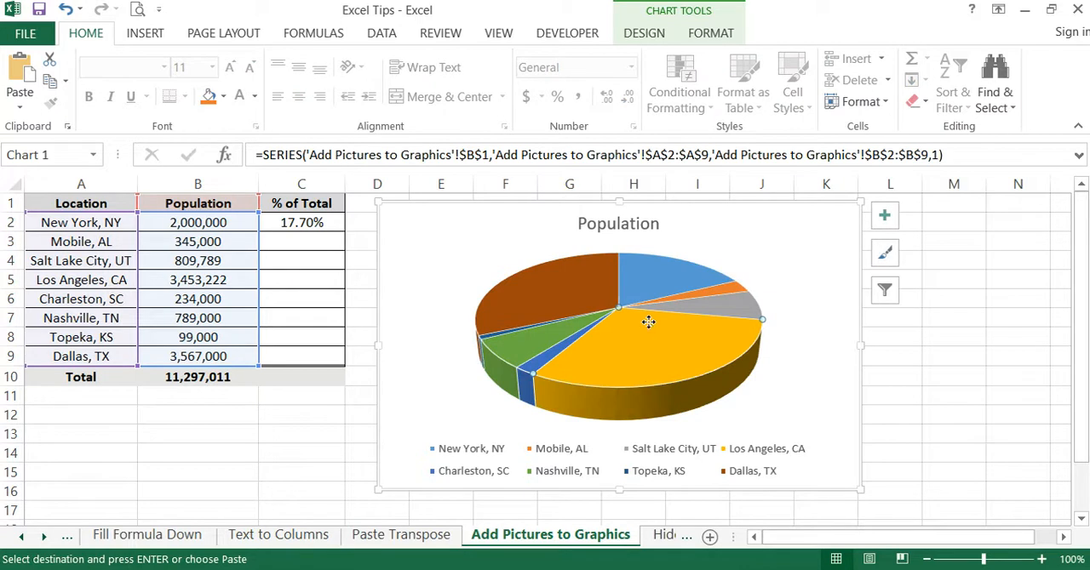
left_click(1033, 379)
mouse_move(645, 371)
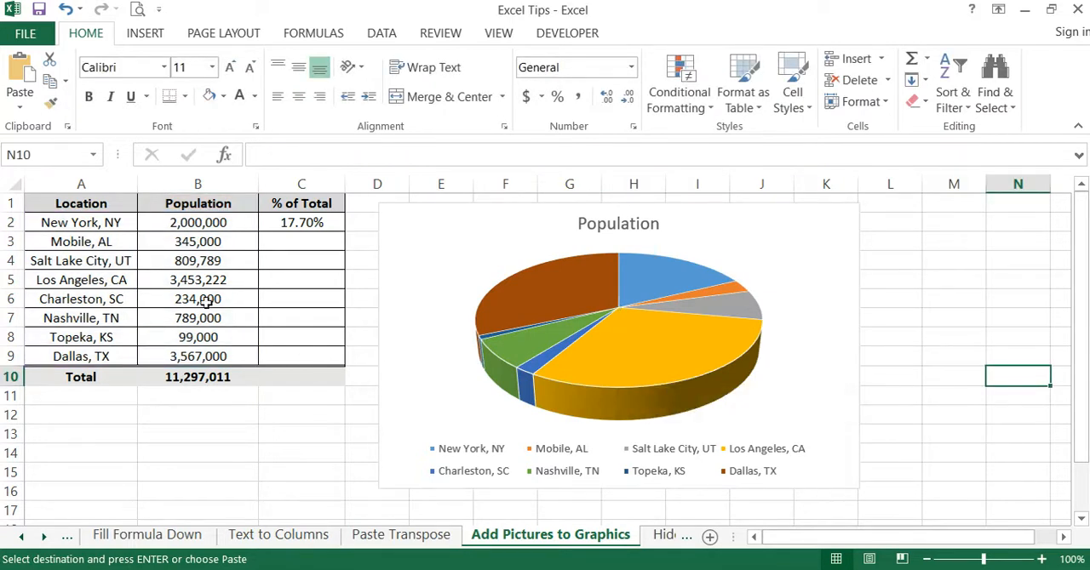
- Compare the locations in column A with the pie chart and inspect the Los Angeles, CA slice and its source data
left_click(121, 219)
left_click(122, 261)
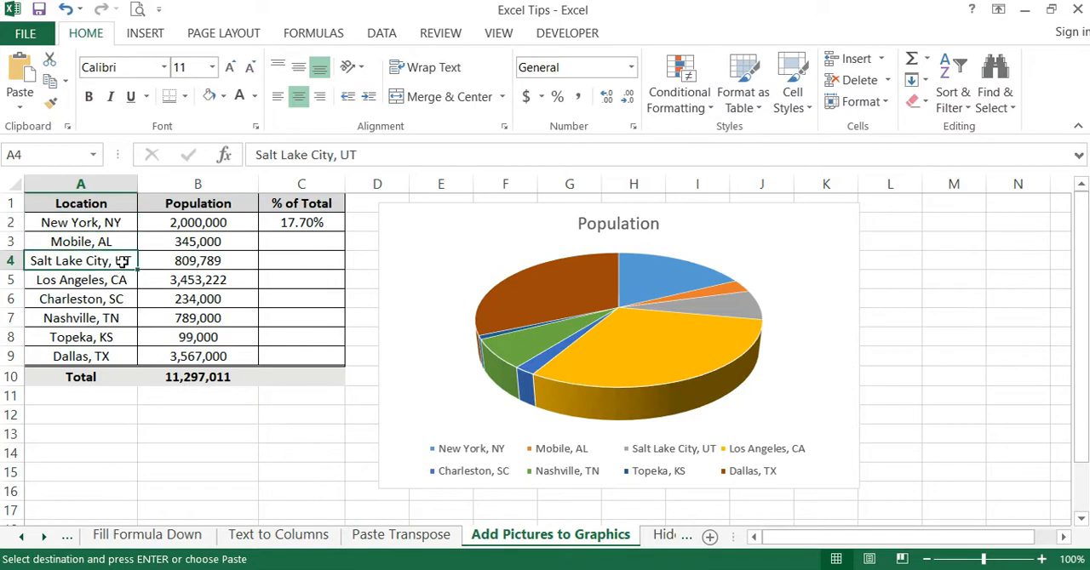
left_click(120, 278)
left_click(989, 339)
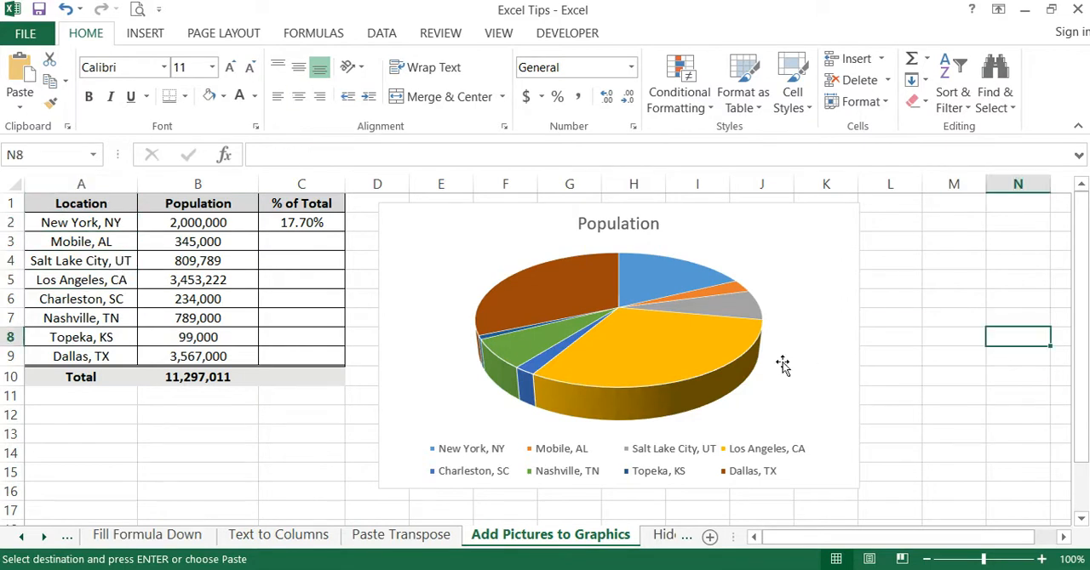
mouse_move(652, 356)
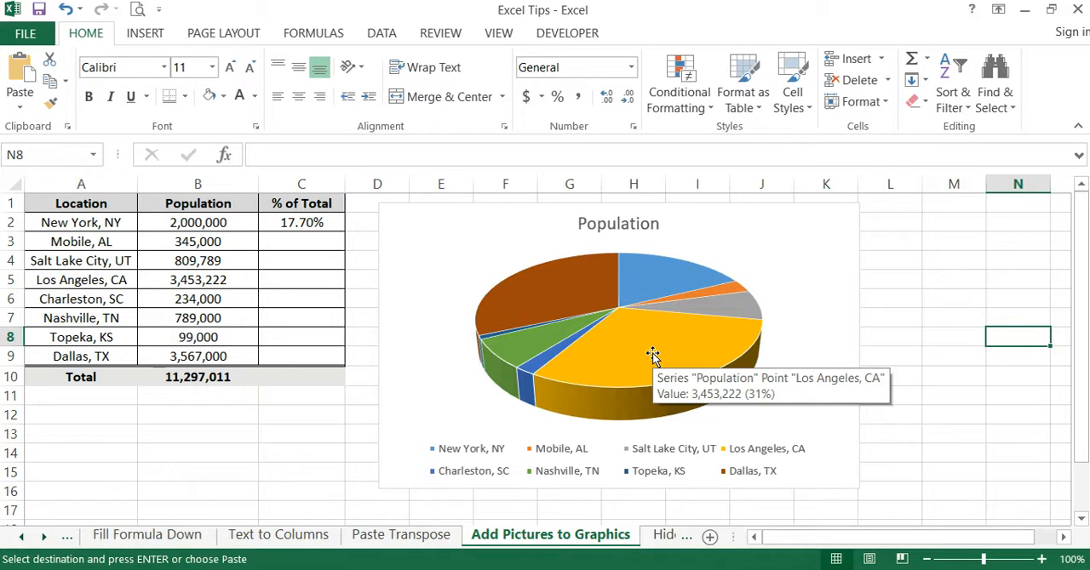
left_click_drag(914, 372, 918, 364)
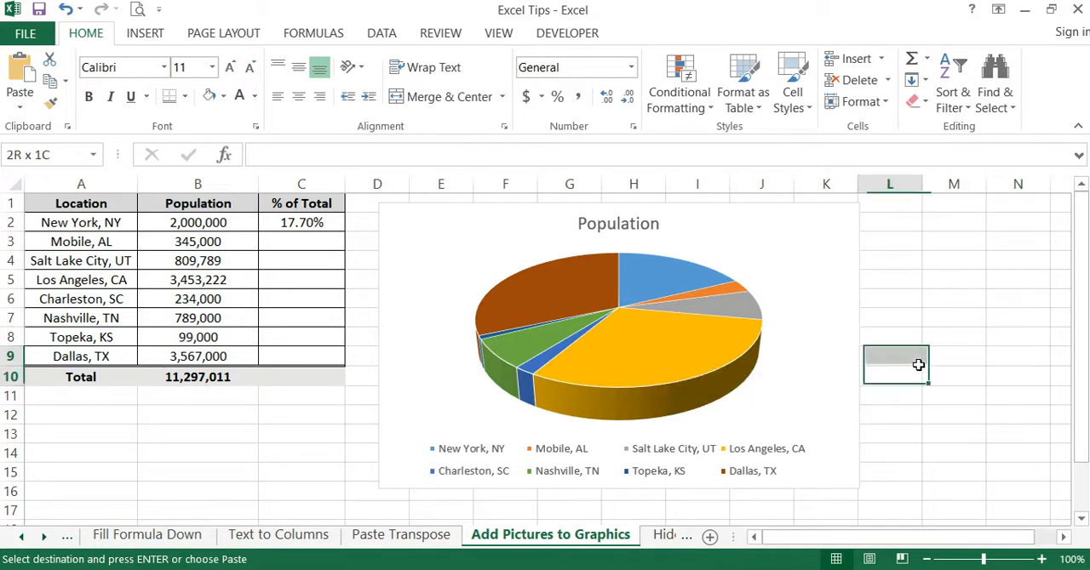
left_click(645, 369)
left_click(242, 415)
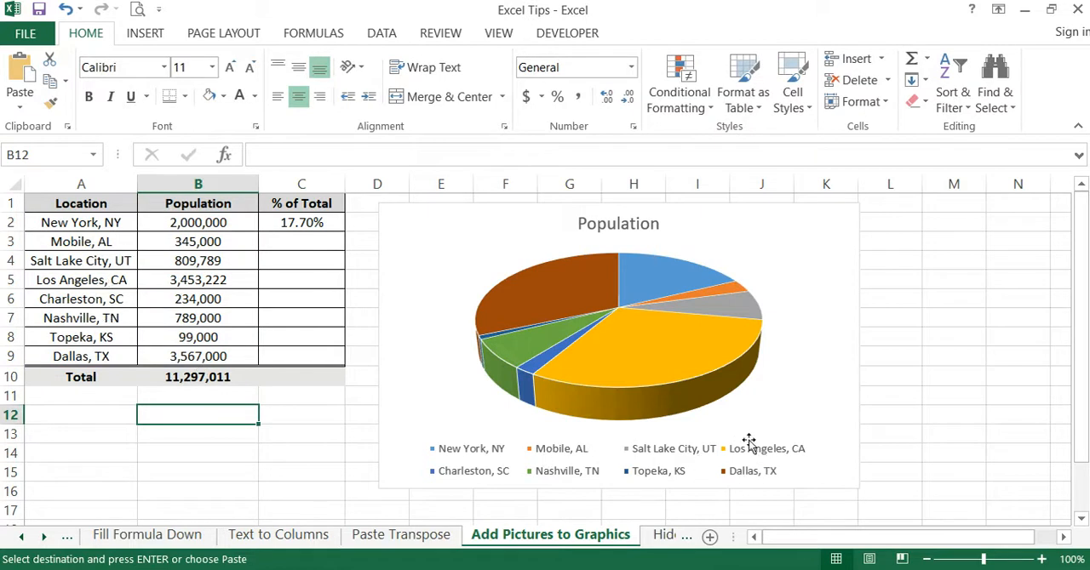
left_click(605, 340)
left_click(633, 368)
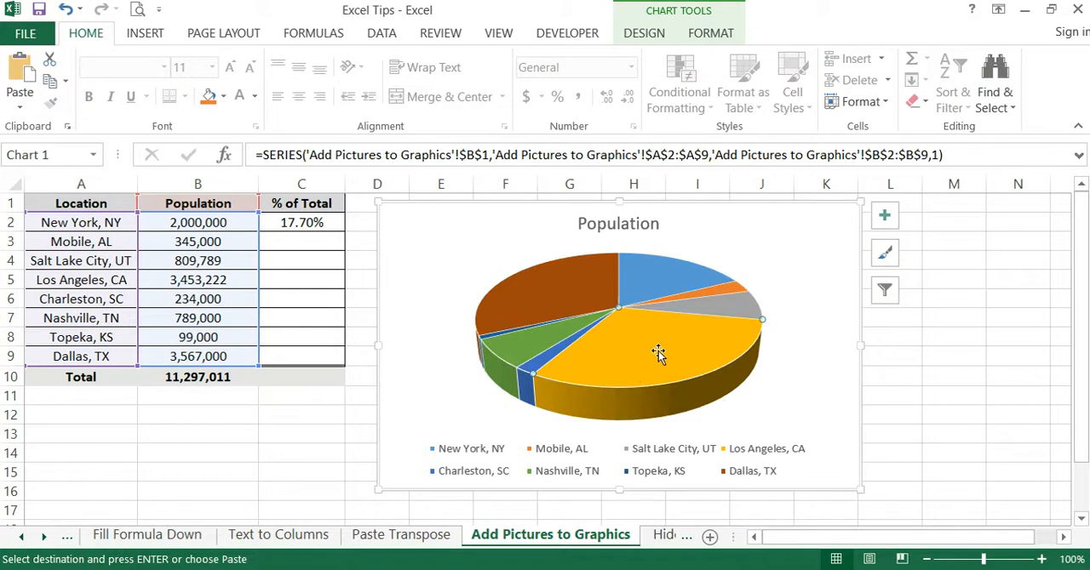
left_click(944, 352)
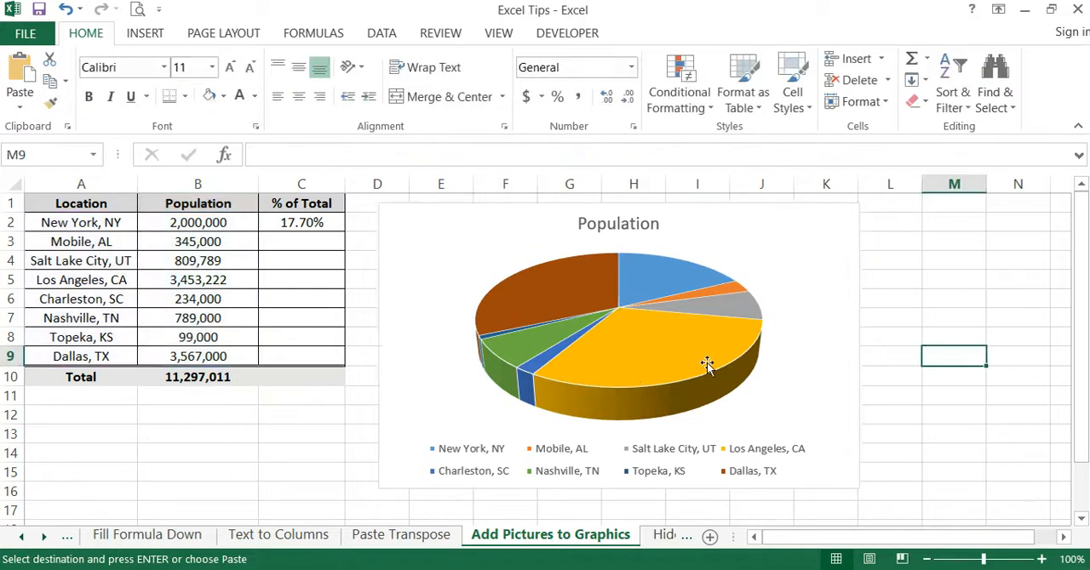
- Fill only the Los Angeles, CA slice of the pie chart with the California flag picture from the Projects folder
left_click(647, 350)
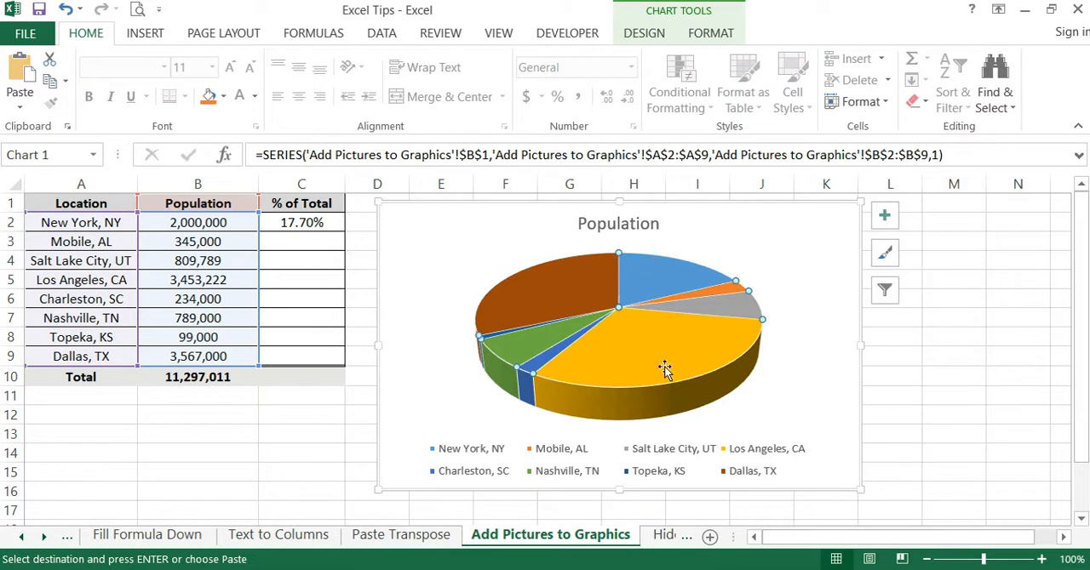
mouse_move(661, 364)
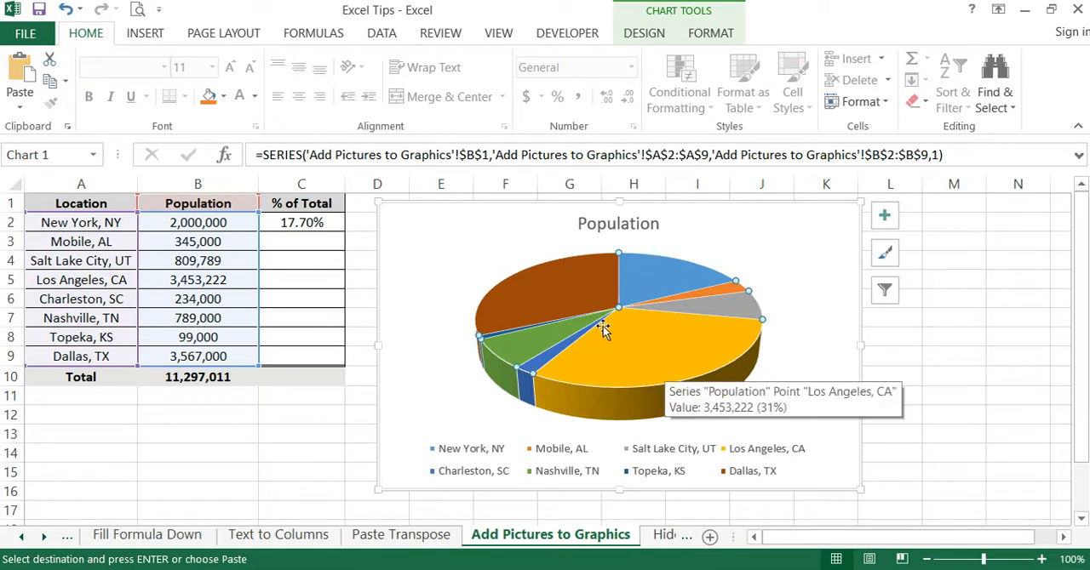
left_click(647, 356)
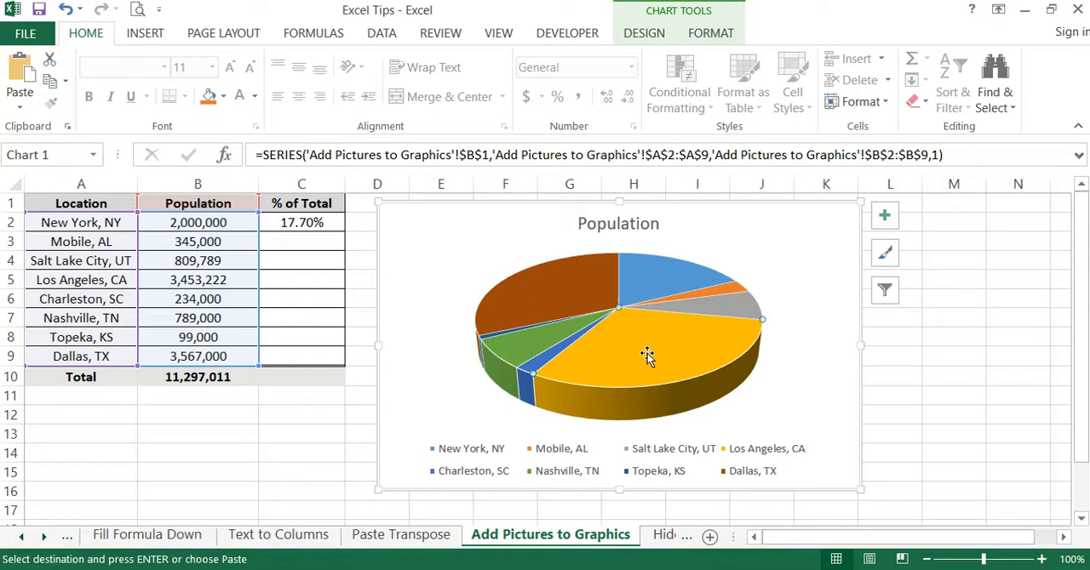
left_click(711, 33)
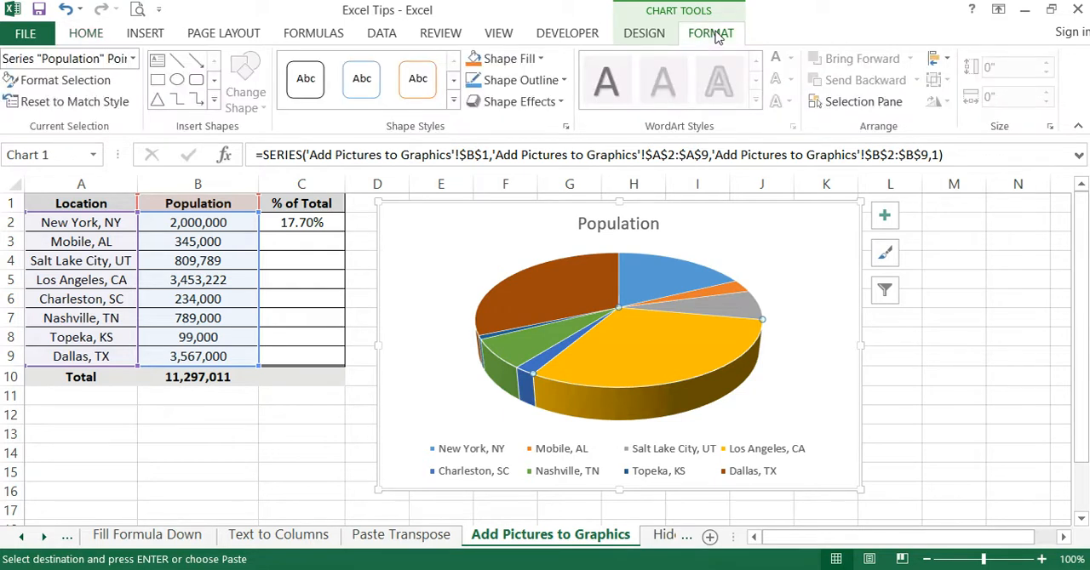
left_click(540, 60)
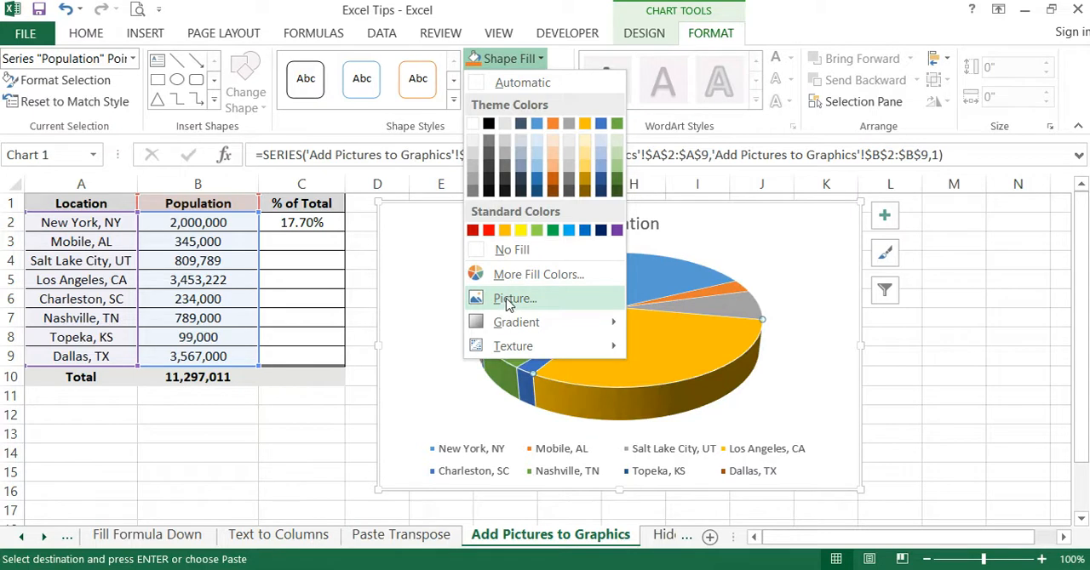
left_click(514, 299)
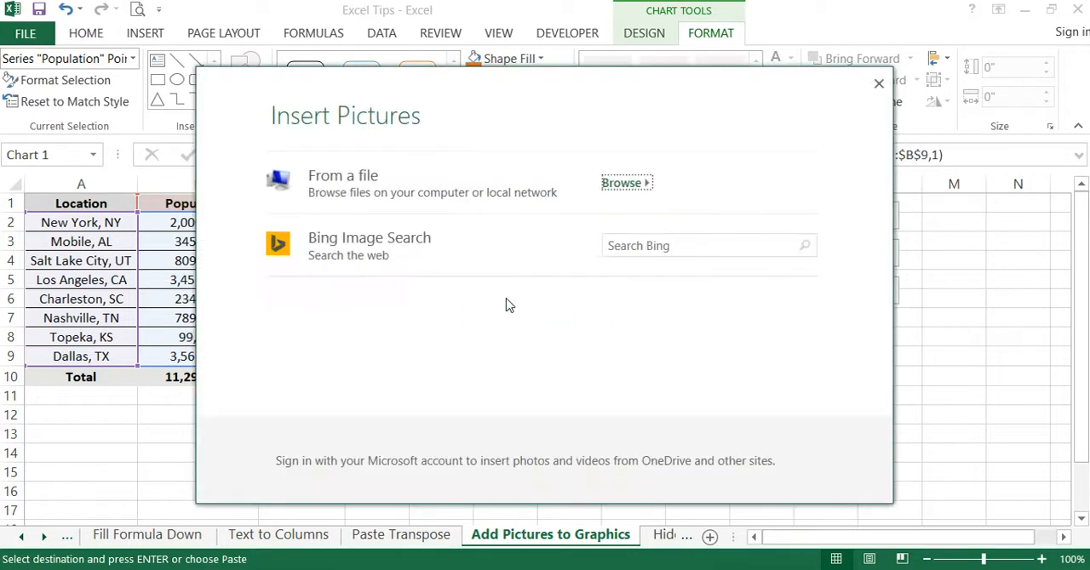
left_click(637, 187)
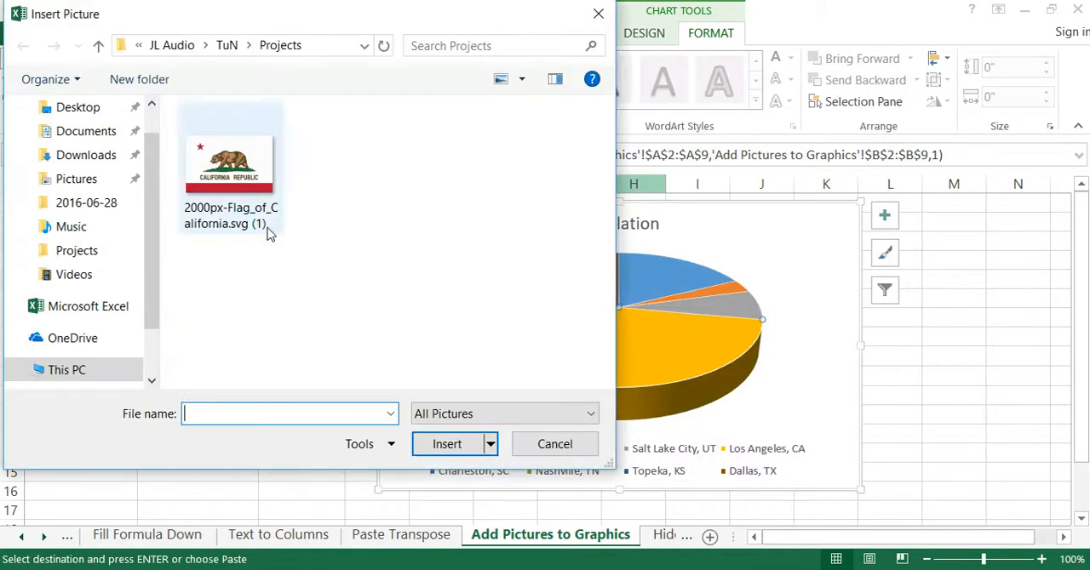
double_click(236, 166)
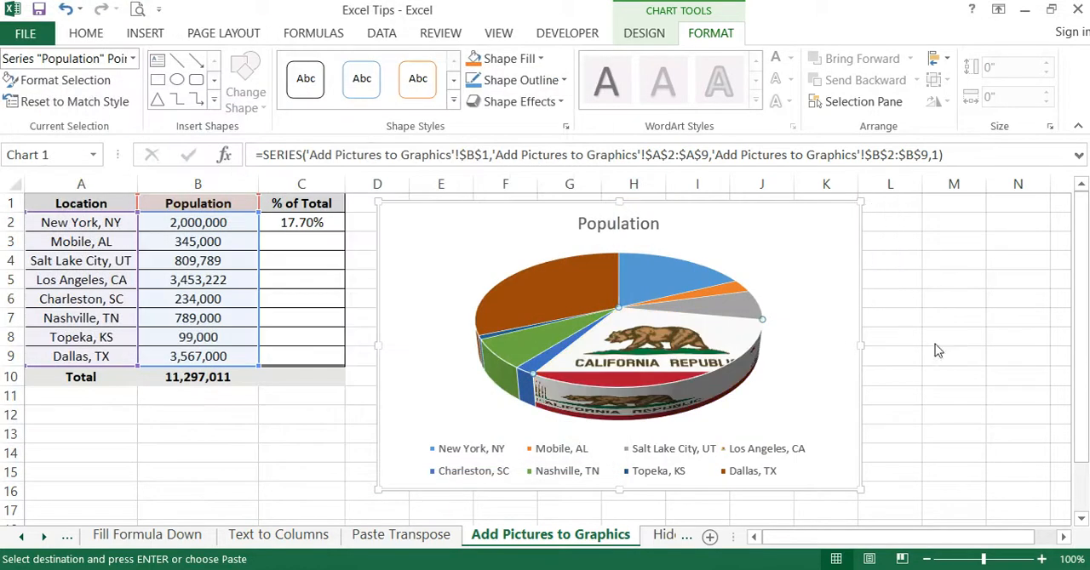
left_click(934, 344)
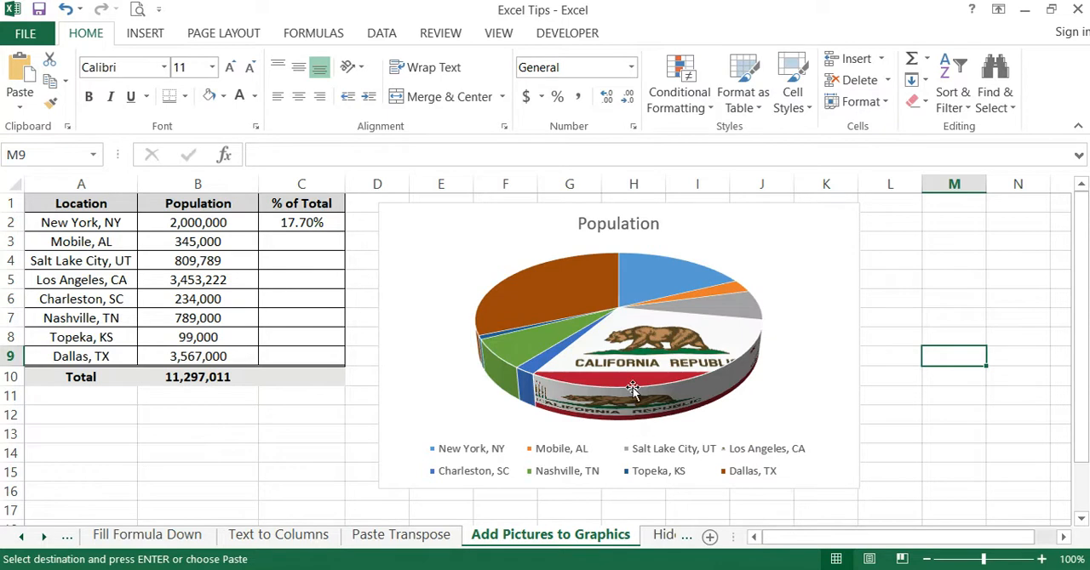
- Open the "Hide in Plain Sight" sheet and inspect the Metric formulas in cells D2 to D4
mouse_move(632, 389)
left_click(669, 534)
left_click(759, 372)
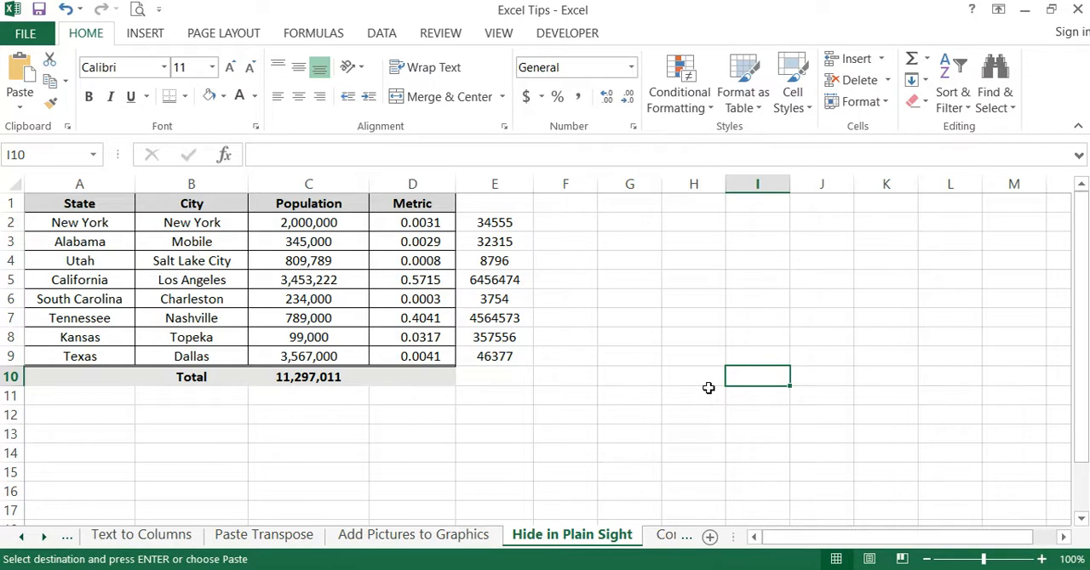
left_click(649, 396)
left_click(437, 222)
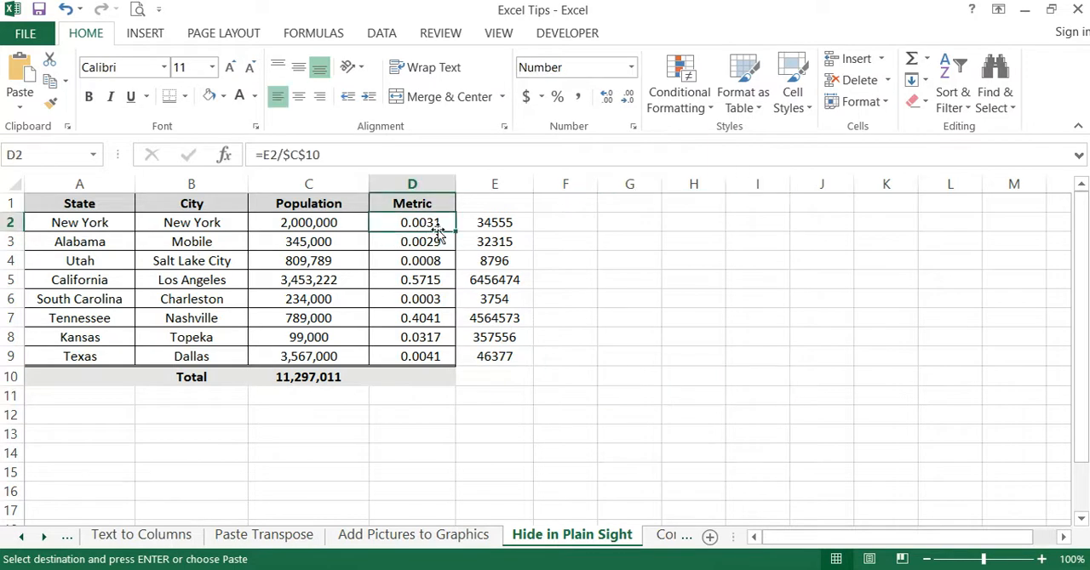
left_click(437, 240)
left_click(433, 258)
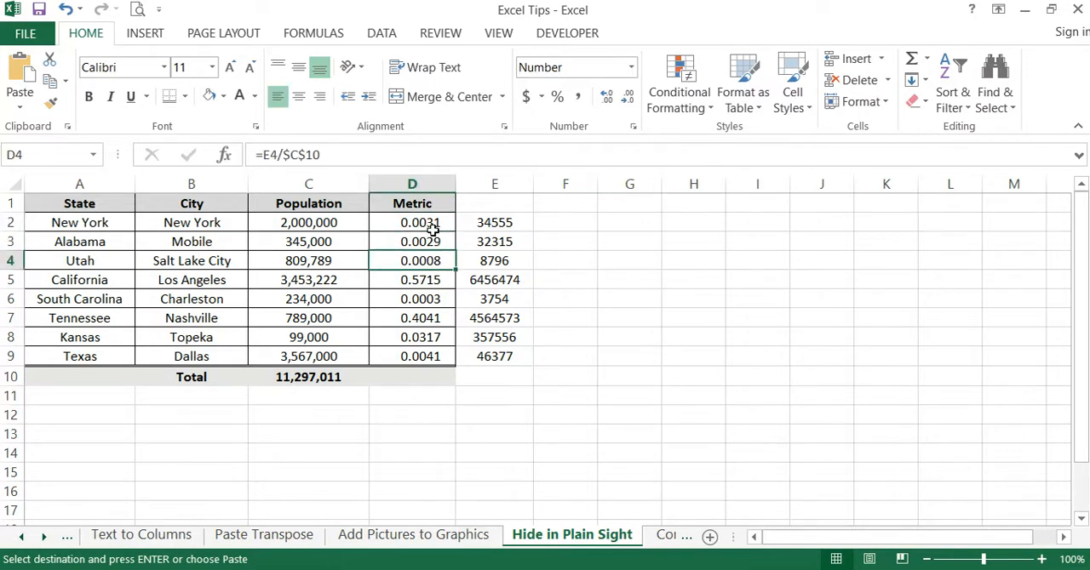
- Trace which cells the formula in D2 references, leaving the formula as it is
left_click(431, 224)
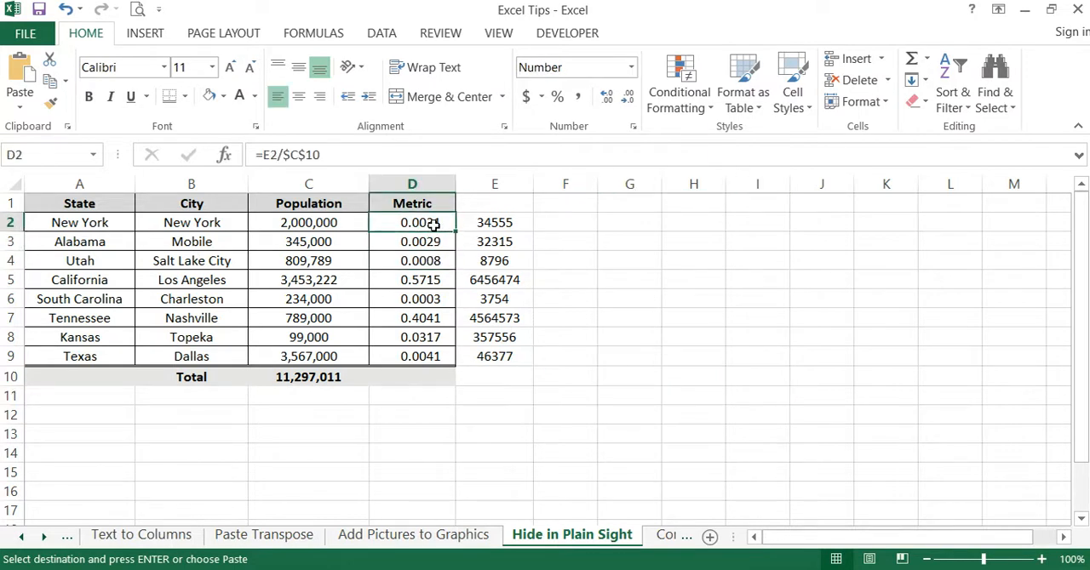
left_click(298, 154)
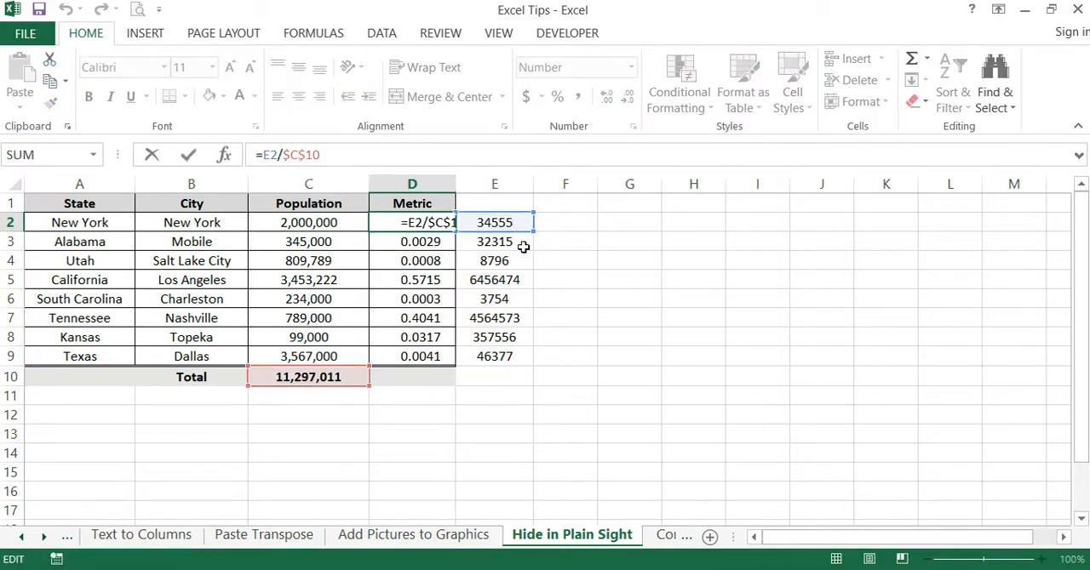
key("Return")
left_click(624, 245)
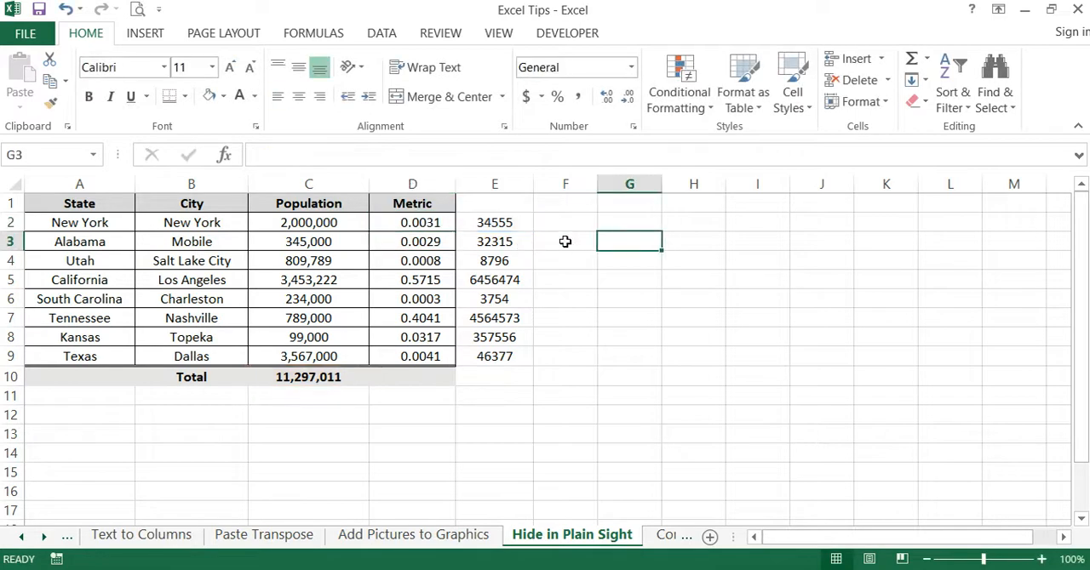
- Hide column E, which holds the numbers used by the Metric formulas
left_click(499, 184)
left_click(676, 262)
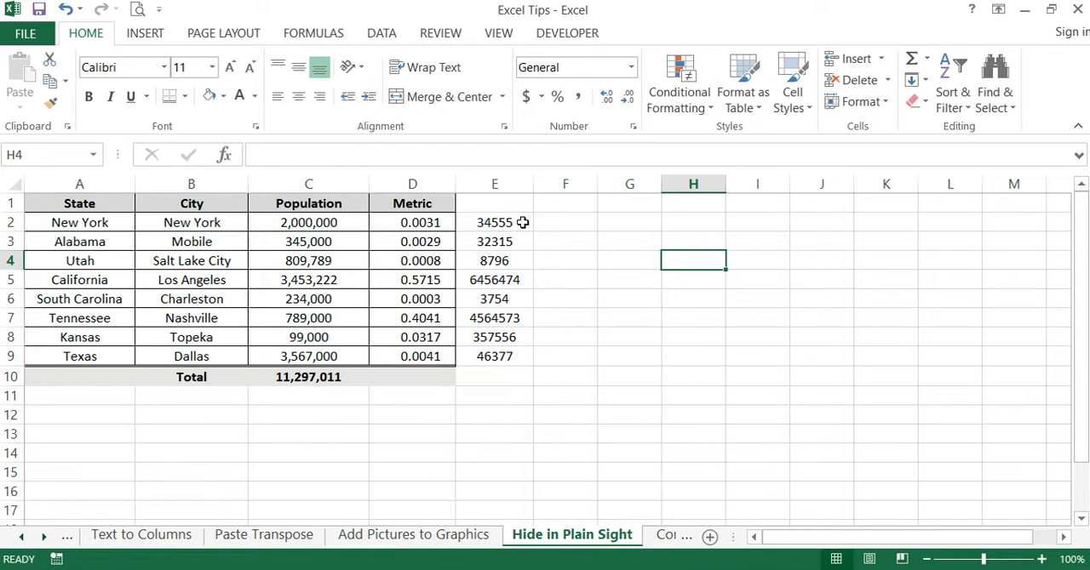
left_click(604, 294)
right_click(504, 184)
left_click(581, 441)
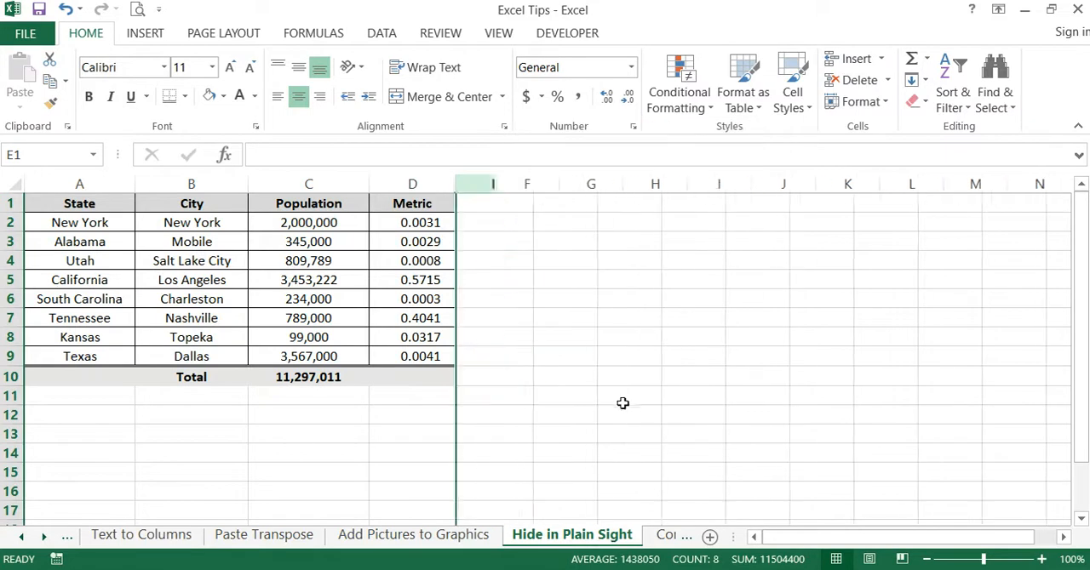
left_click(679, 317)
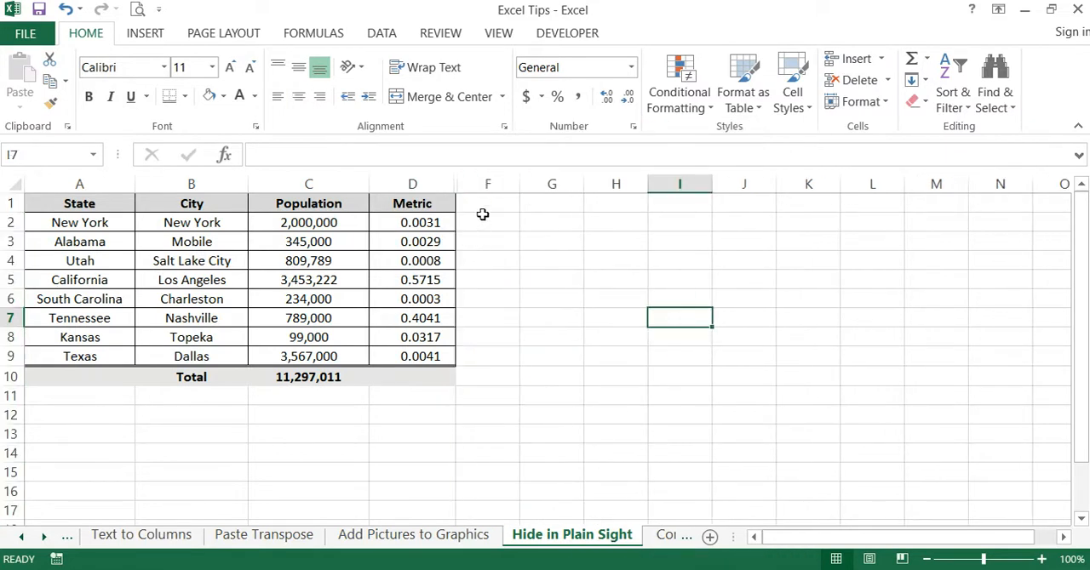
- Unhide column E between columns D and F
left_click_drag(488, 182, 446, 178)
right_click(446, 179)
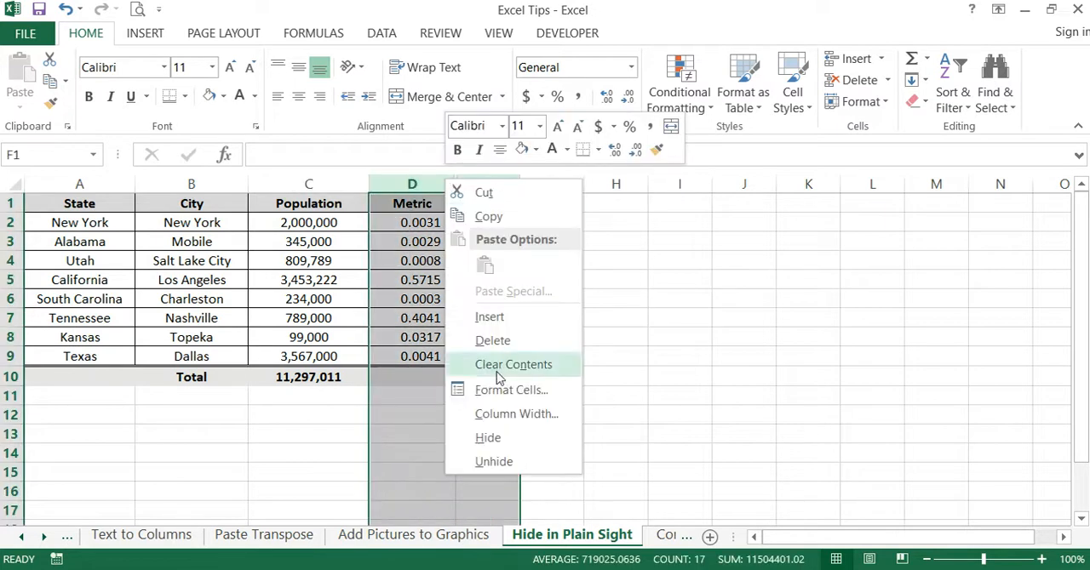
left_click(494, 462)
left_click(686, 357)
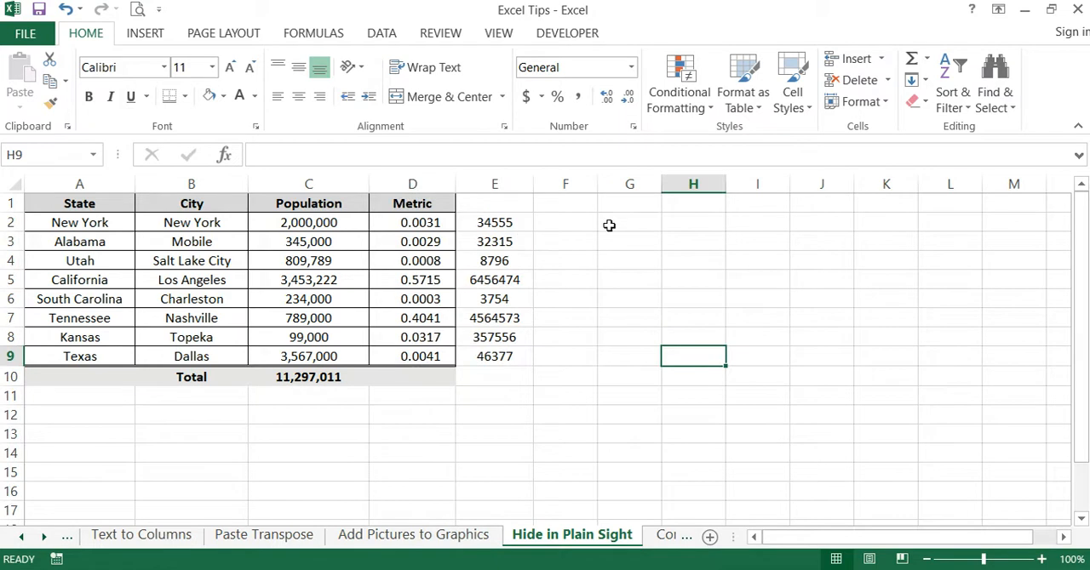
- Apply the custom number format ;;; to column E to conceal its numbers while keeping the column in place
left_click(577, 313)
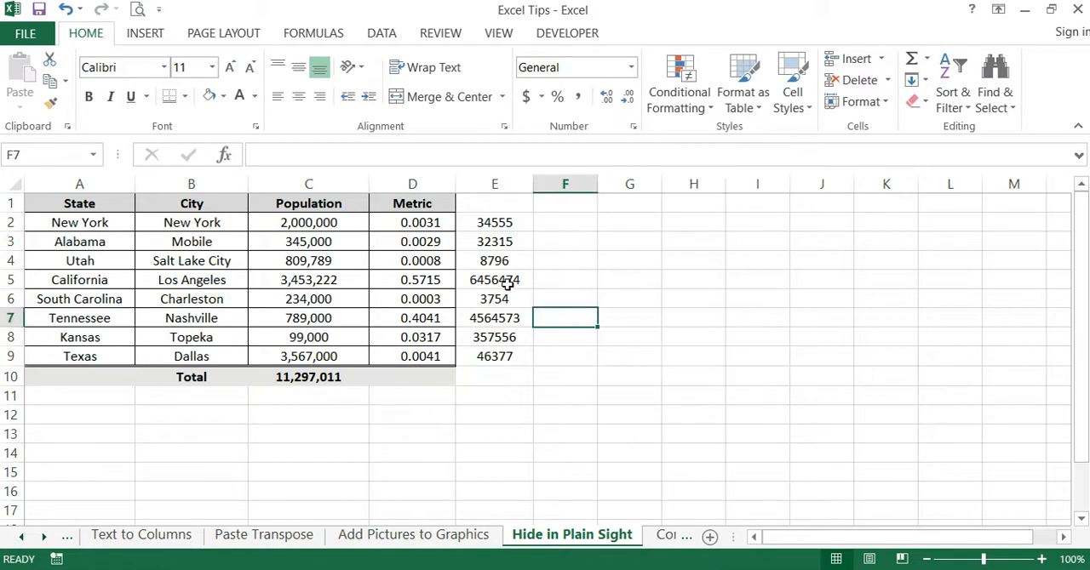
left_click(503, 183)
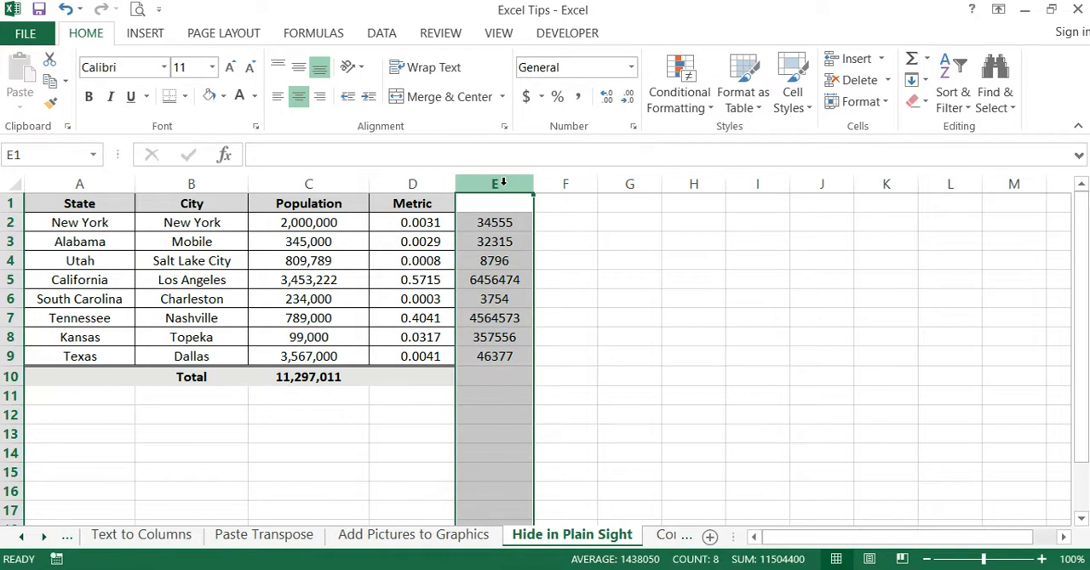
right_click(485, 234)
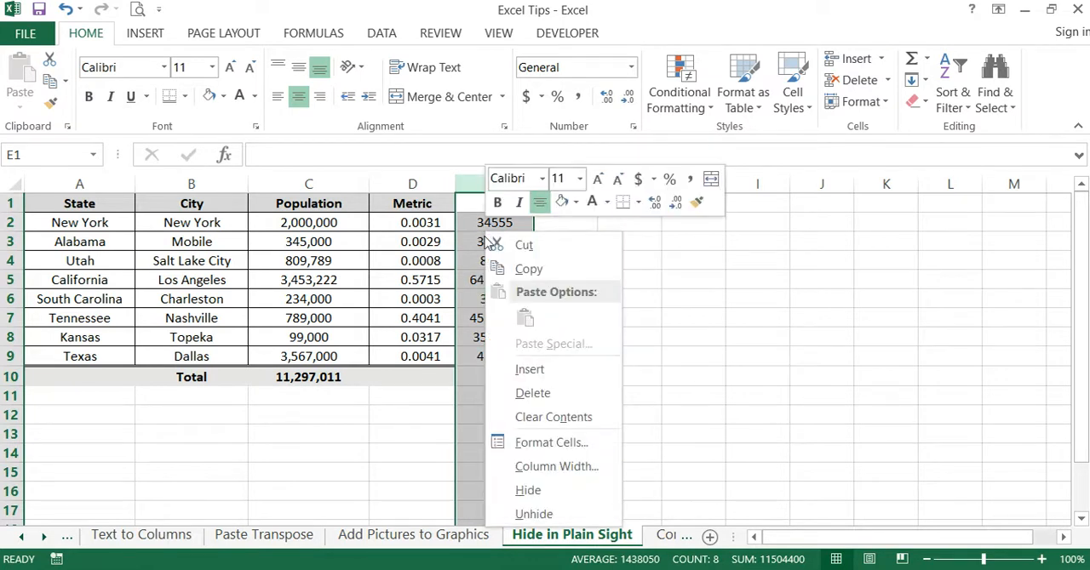
left_click(528, 448)
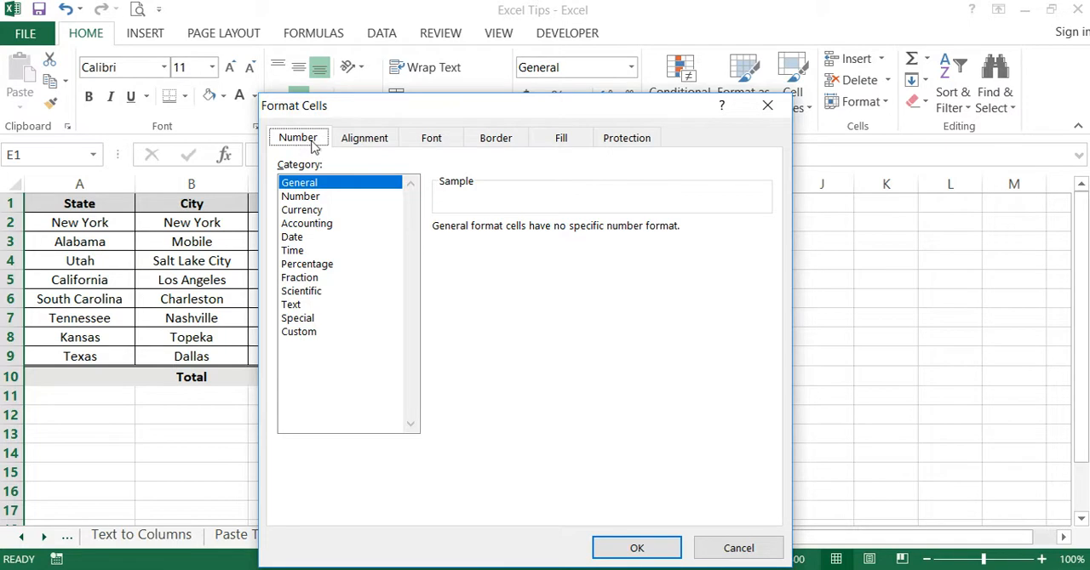
left_click(302, 332)
left_click_drag(486, 245, 412, 248)
key("BackSpace")
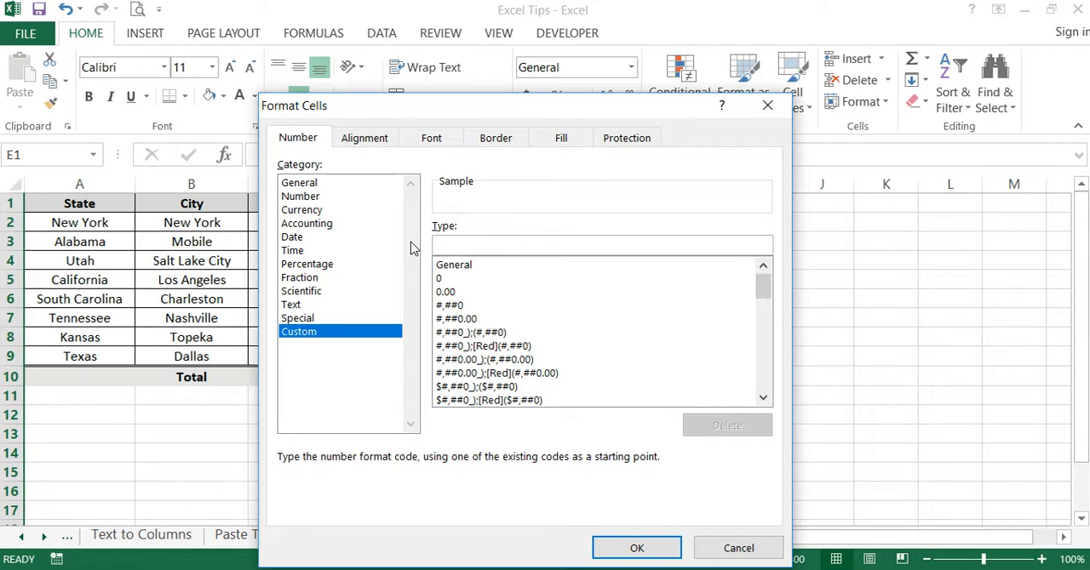
type(";;;")
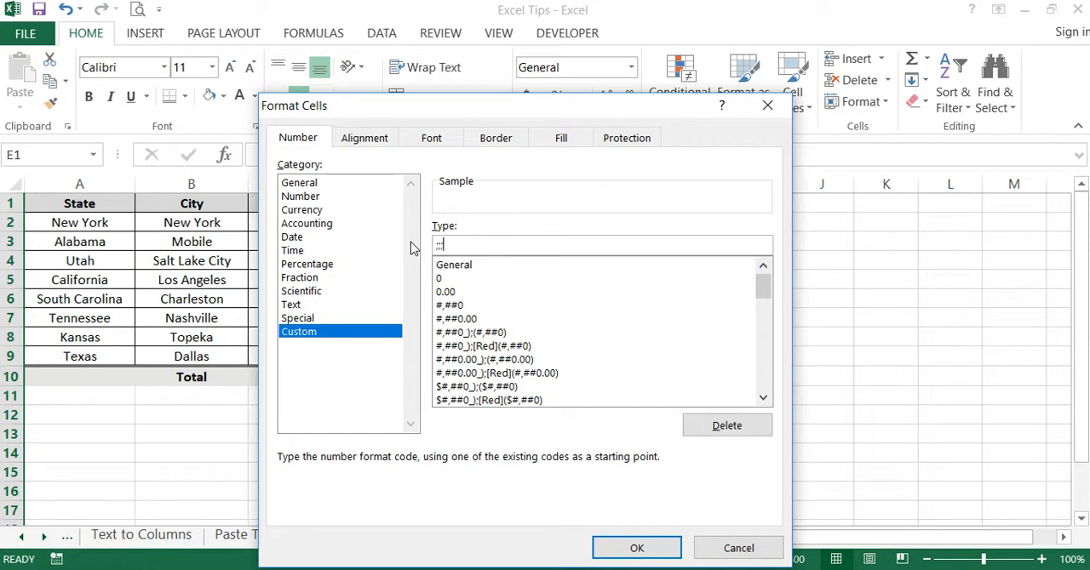
left_click(654, 543)
left_click(666, 332)
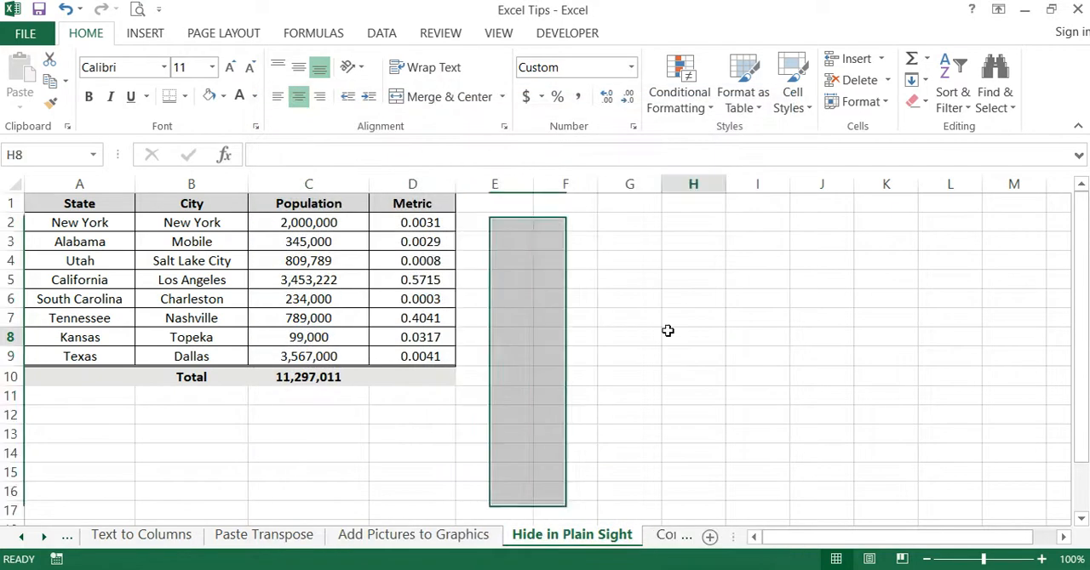
- Check the underlying contents of the concealed cells in column E, moving down from E2
left_click(518, 231)
key("Down")
key("Down")
key("Down")
key("Down")
key("Down")
key("Down")
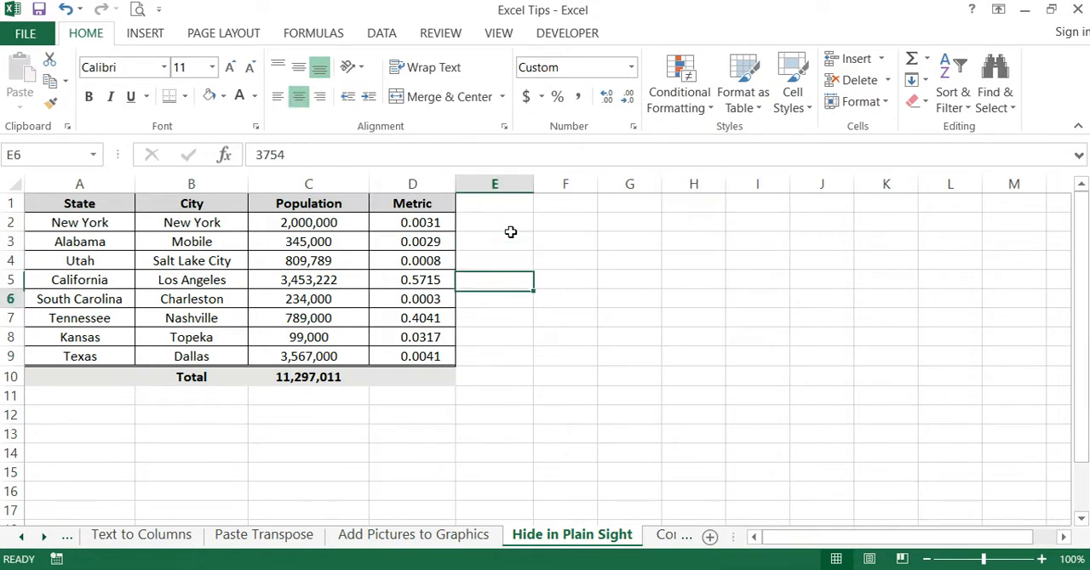
- Replace the concealed number in cell E2 with 45555
left_click(513, 223)
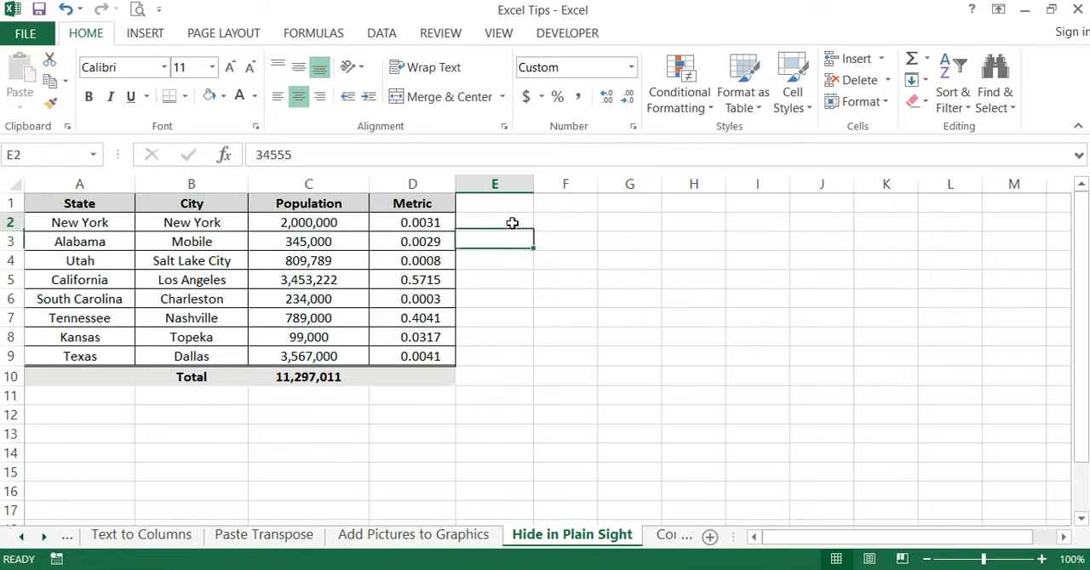
key("F2")
key("BackSpace")
key("BackSpace")
key("BackSpace")
key("BackSpace")
key("BackSpace")
type("45555")
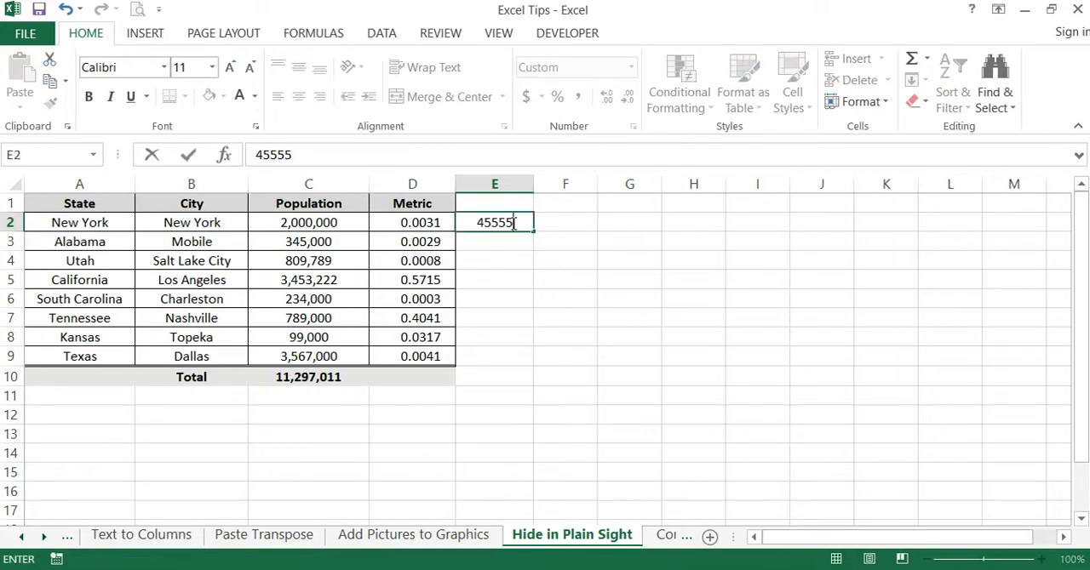
key("Return")
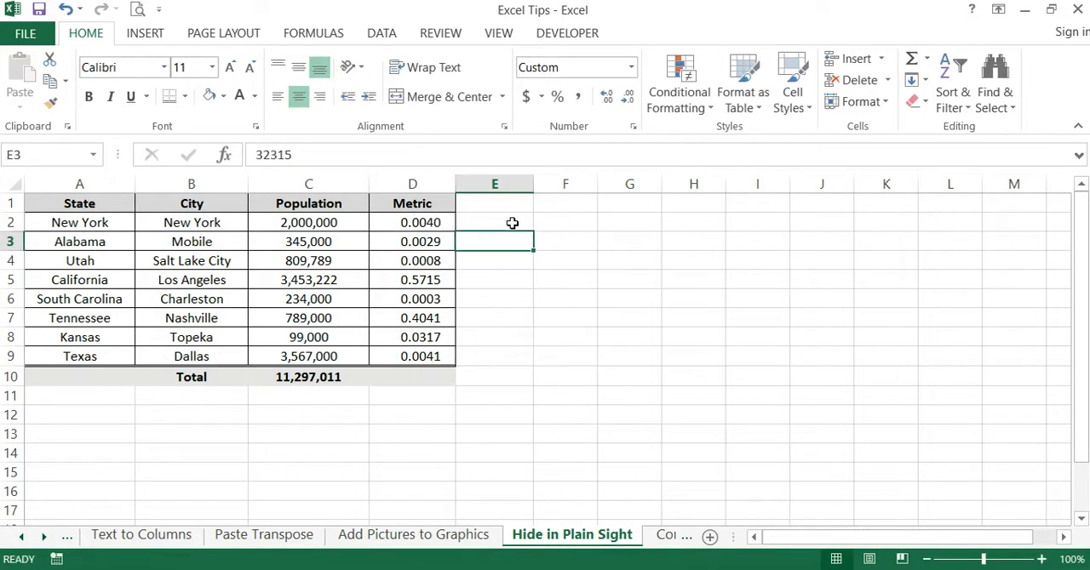
- Try entering the text "dgdsgdfg" in the concealed cell E3
type("dgdsgdfg")
left_click(600, 276)
- Enter 213123 in cell E3 and check the concealed range E2:E9
left_click(507, 242)
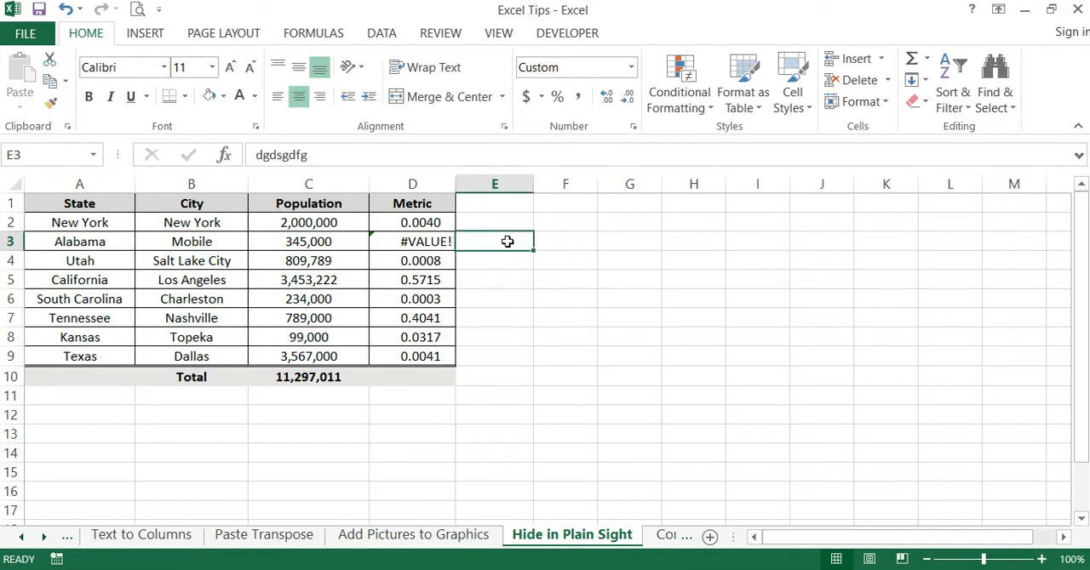
type("213123")
left_click(676, 295)
left_click(516, 228)
left_click_drag(516, 228, 519, 359)
left_click(635, 331)
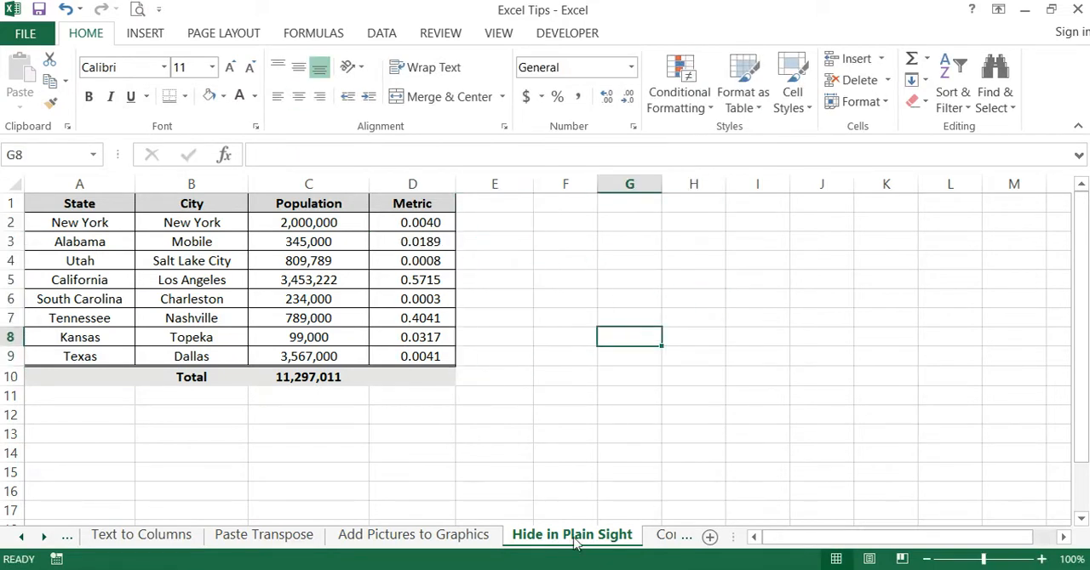
- Open the "Conditional Formatting" sheet
left_click(45, 537)
left_click(45, 536)
left_click(44, 537)
left_click(300, 541)
left_click(664, 361)
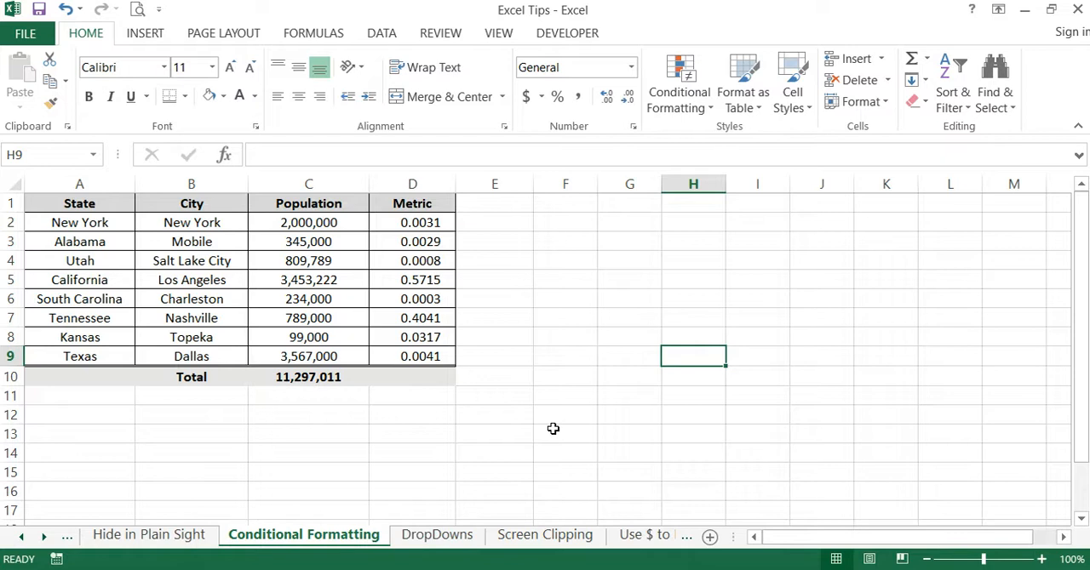
left_click(478, 469)
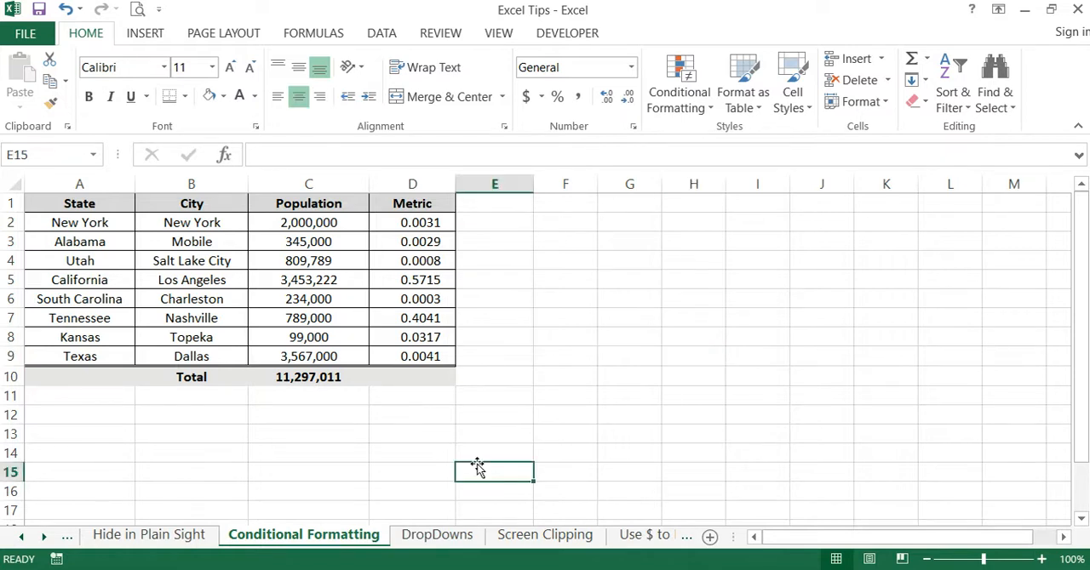
- View the fill colors available for the Metric cells D2:D9 without applying one
left_click_drag(433, 226, 417, 357)
left_click(223, 96)
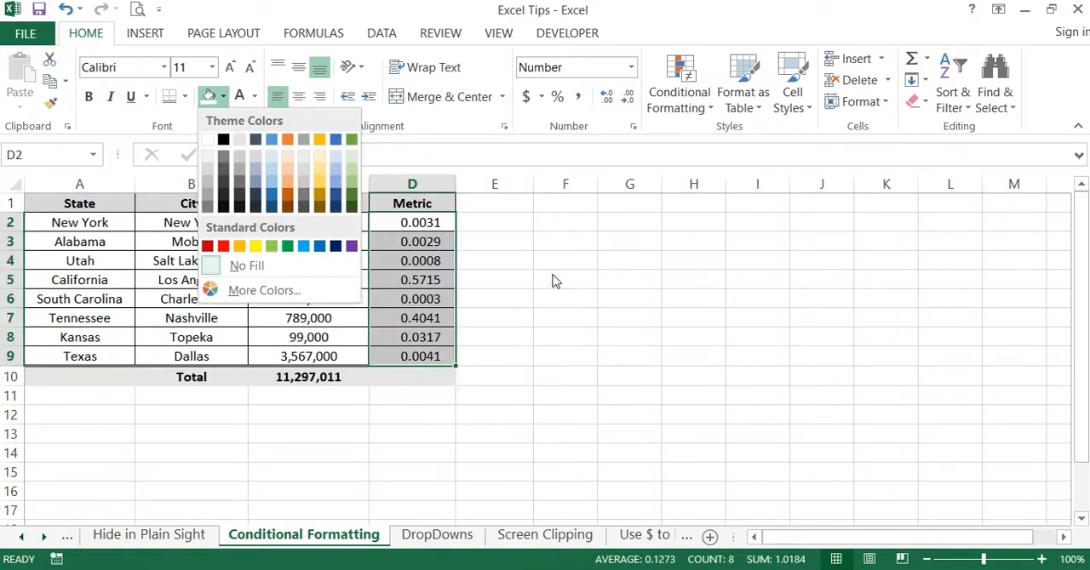
left_click(590, 318)
left_click(485, 452)
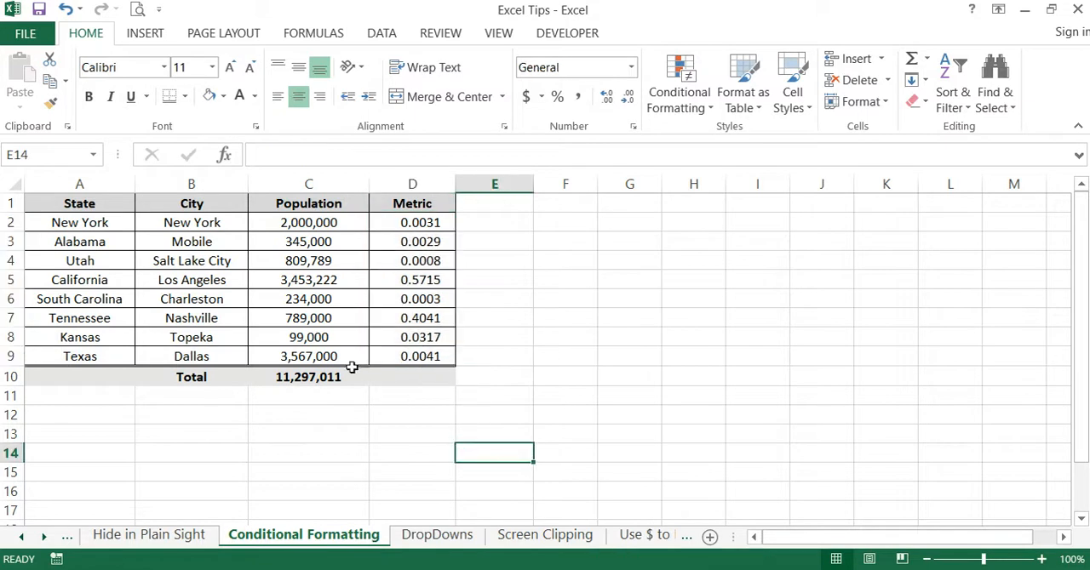
- Examine the Population and Metric values in C2:D9, comparing the individual population figures
left_click_drag(340, 222, 330, 356)
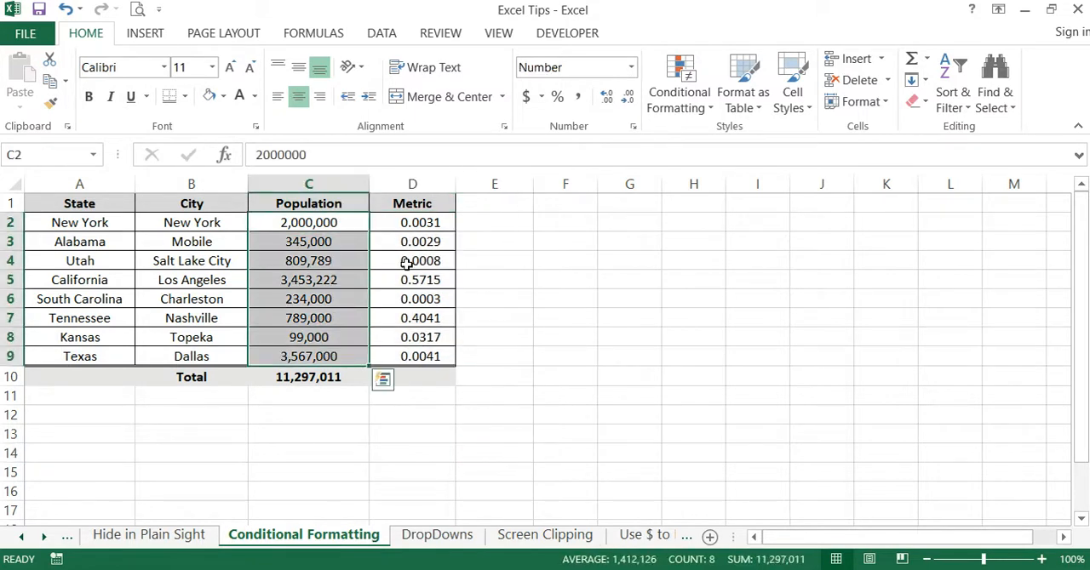
left_click_drag(430, 222, 412, 352)
left_click(589, 338)
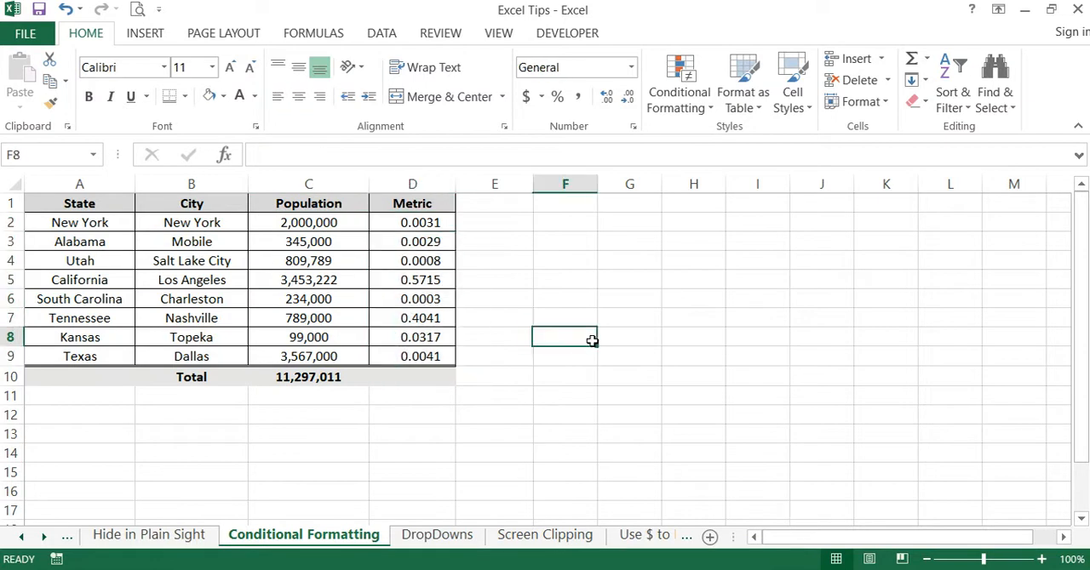
left_click(317, 221)
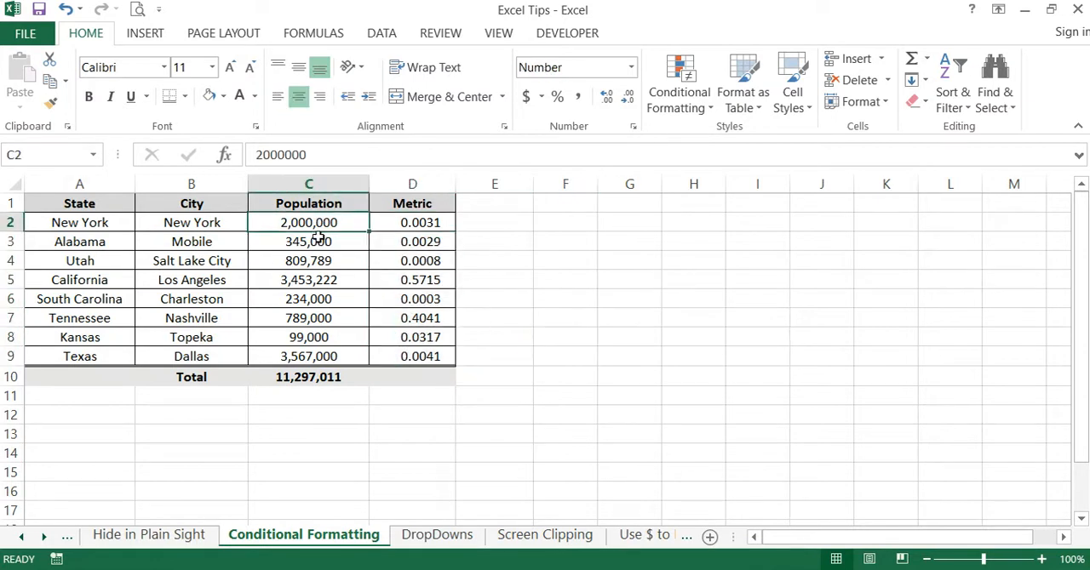
left_click(316, 243)
left_click(314, 259)
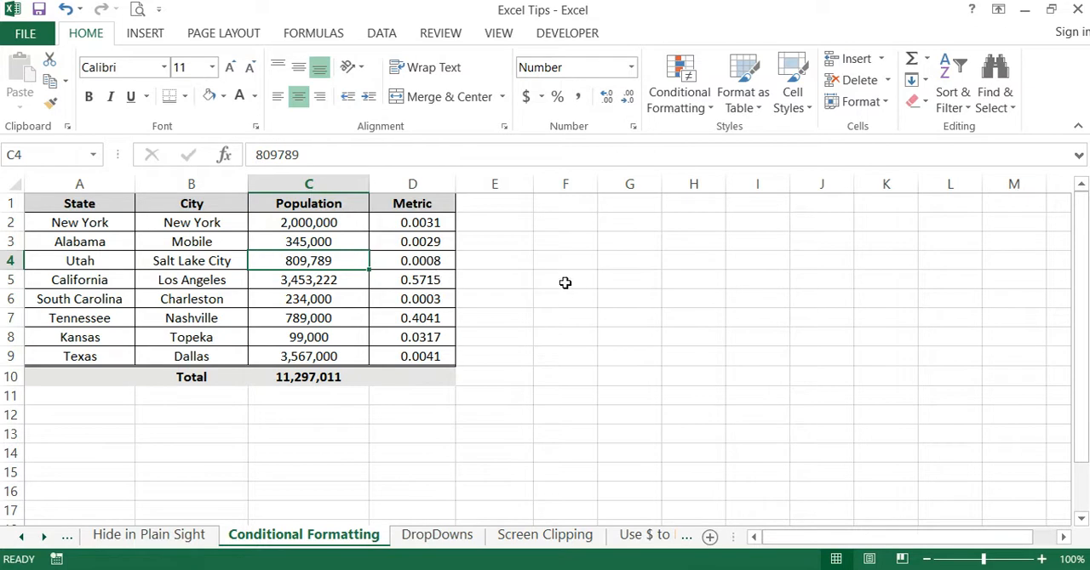
left_click(523, 283)
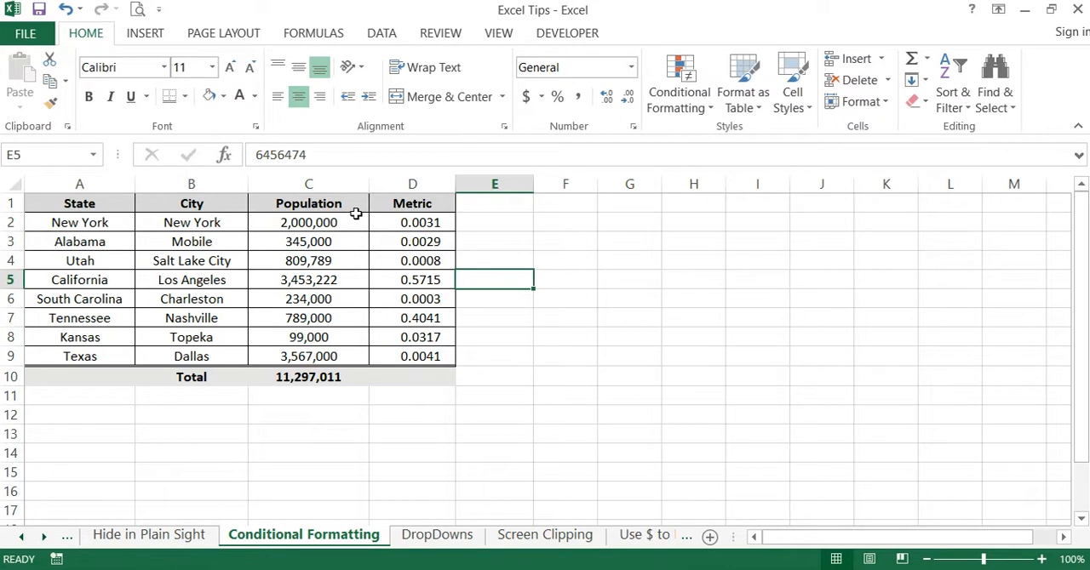
left_click(569, 276)
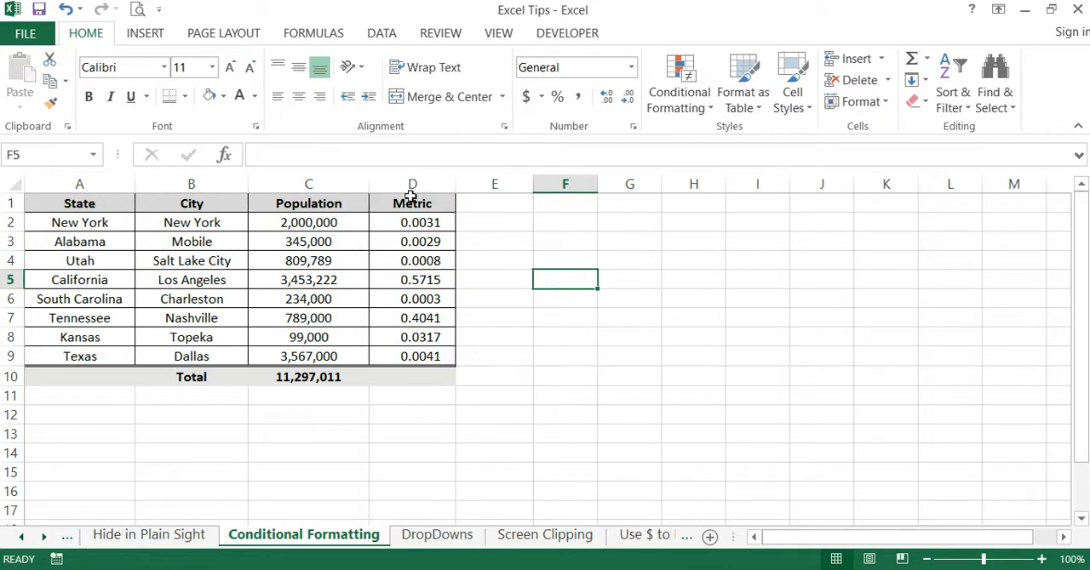
left_click(545, 255)
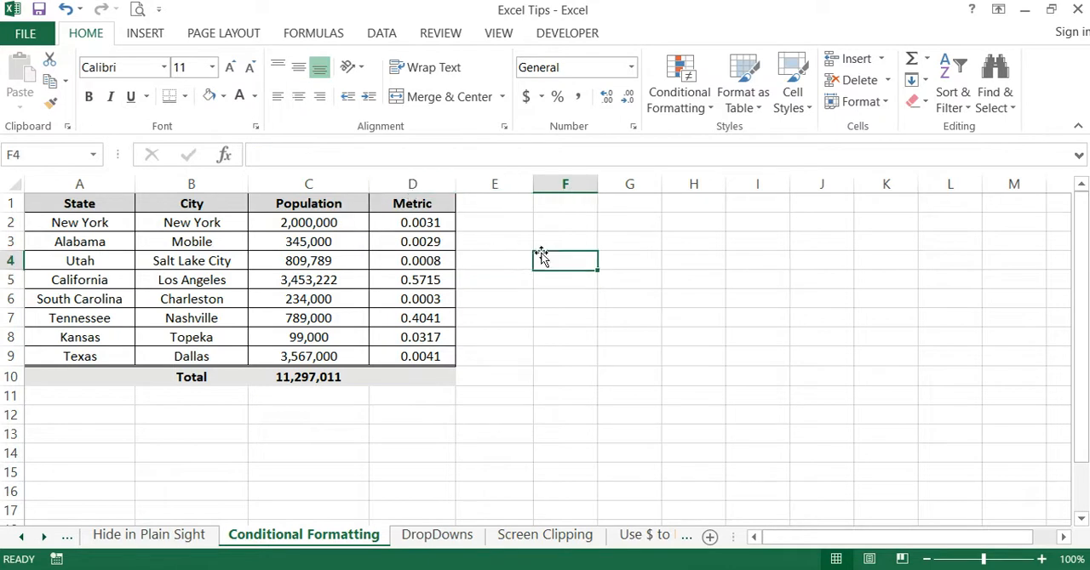
left_click(603, 297)
- Apply the Green-Yellow-Red color scale to the Population cells C2:C9 with conditional formatting
left_click_drag(315, 223, 309, 348)
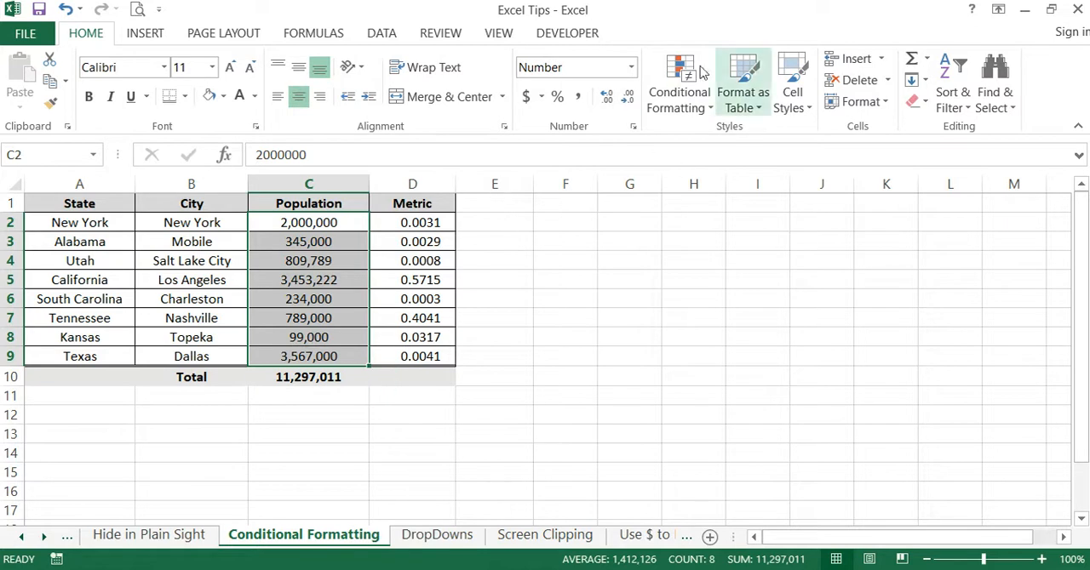
left_click(688, 112)
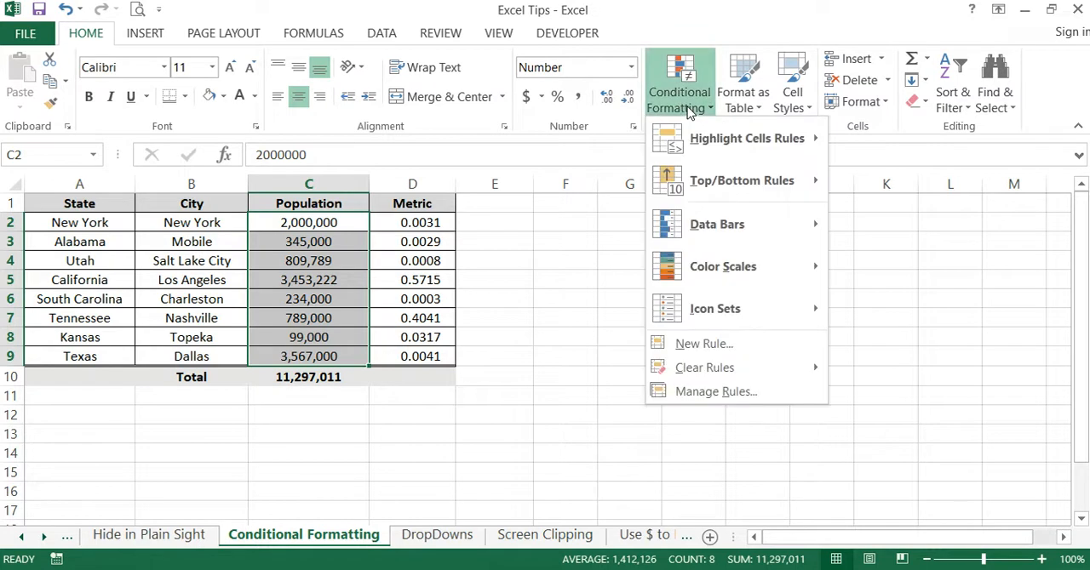
mouse_move(717, 287)
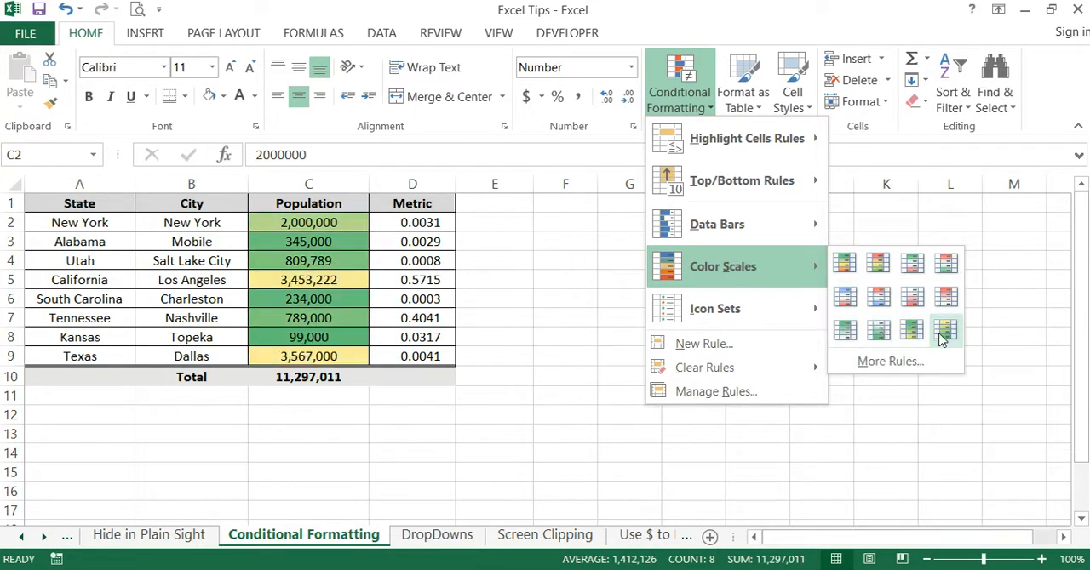
left_click(843, 264)
left_click(623, 280)
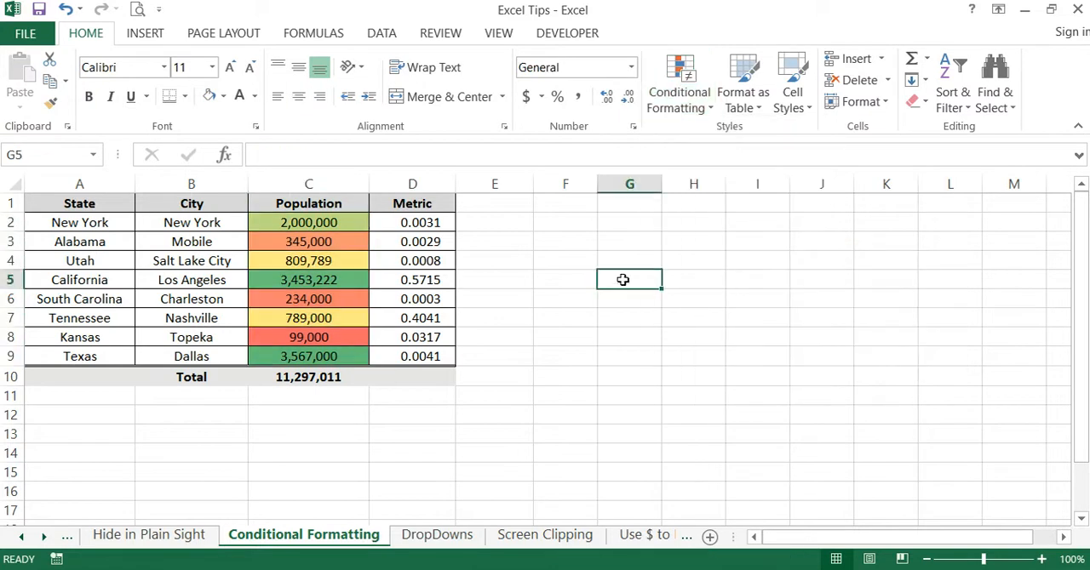
- Browse the Data Bars conditional formatting options for the Population cells C2:C9 without applying one
left_click_drag(340, 223, 341, 356)
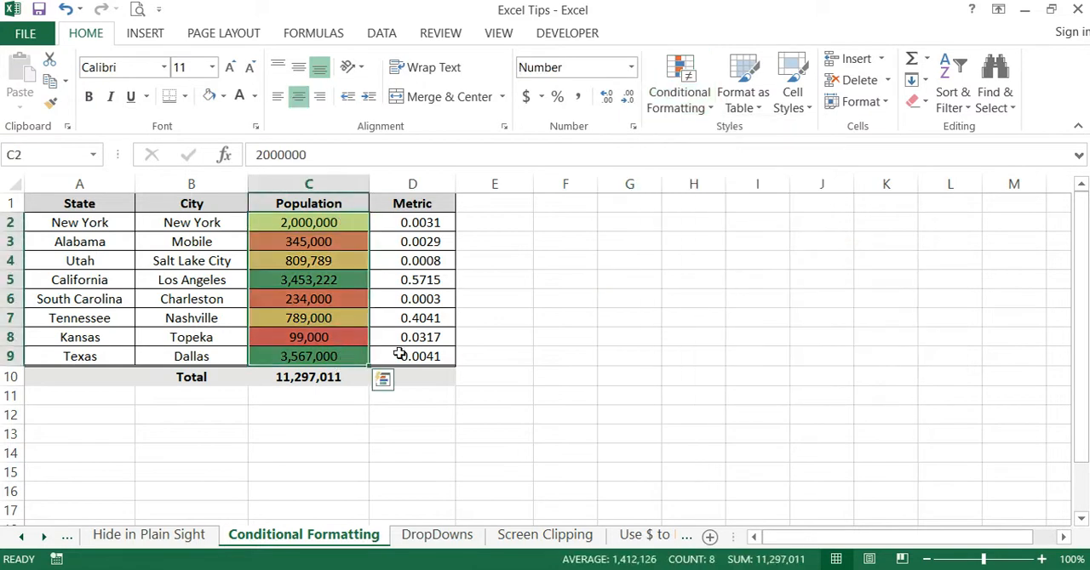
left_click(672, 111)
mouse_move(715, 224)
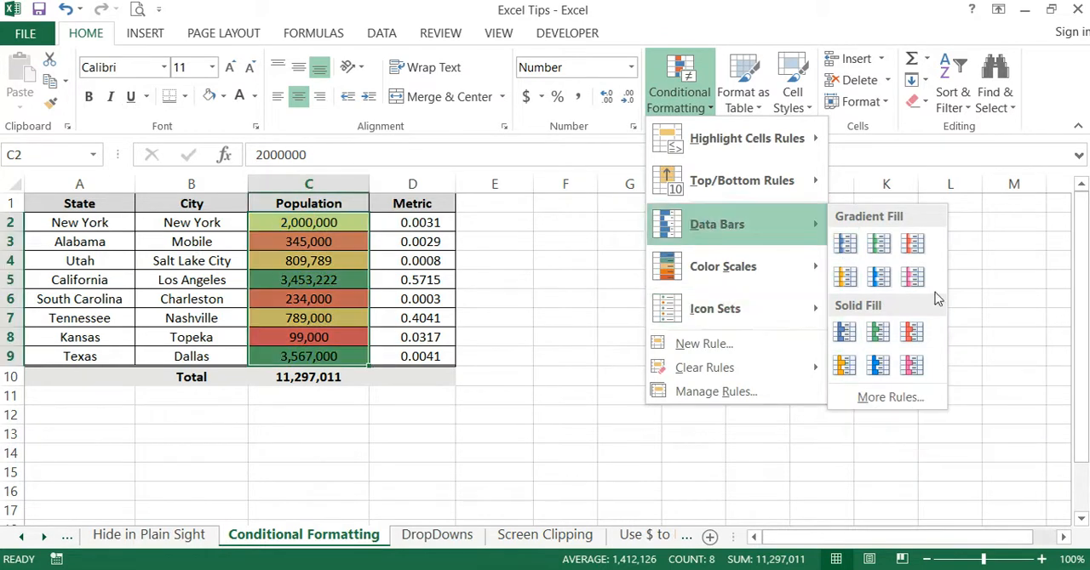
left_click(984, 284)
left_click(632, 296)
left_click_drag(341, 222, 364, 356)
left_click(583, 345)
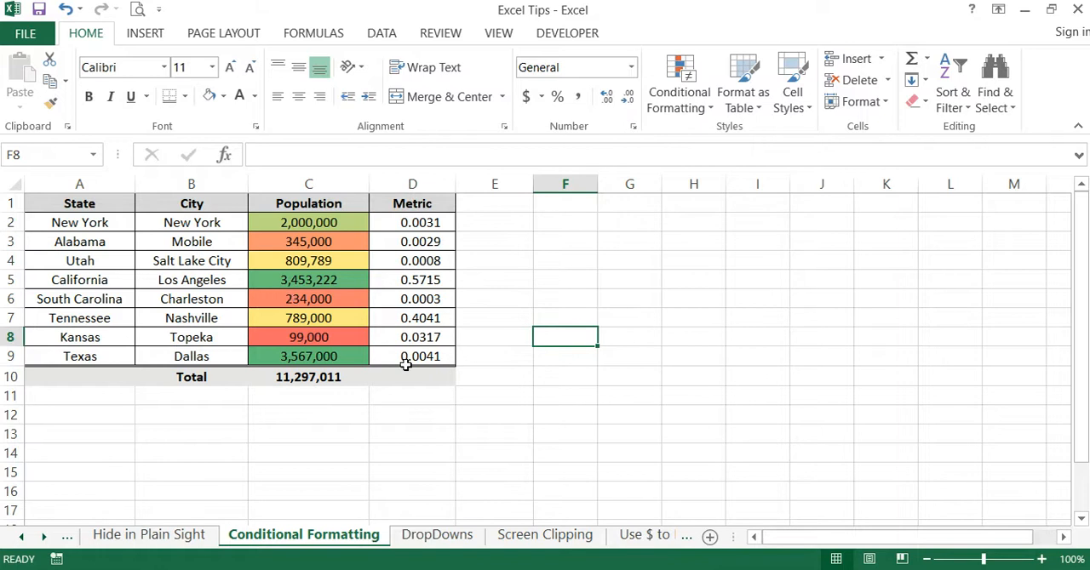
- Open the "DropDowns" sheet and inspect the Location cell A2 and the List entries in J2 to J4
left_click(437, 536)
left_click(579, 380)
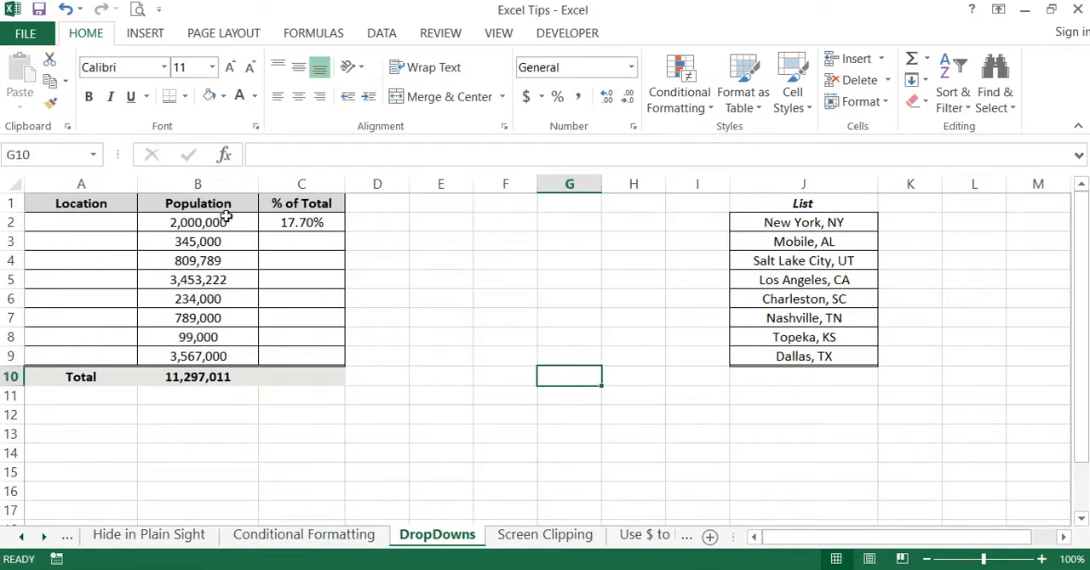
left_click(90, 224)
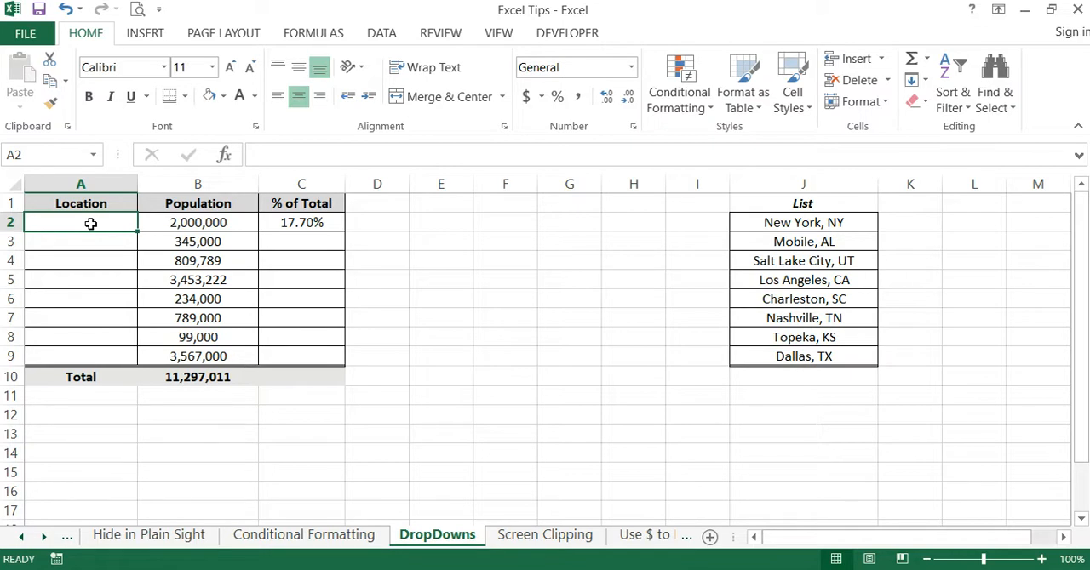
left_click(831, 223)
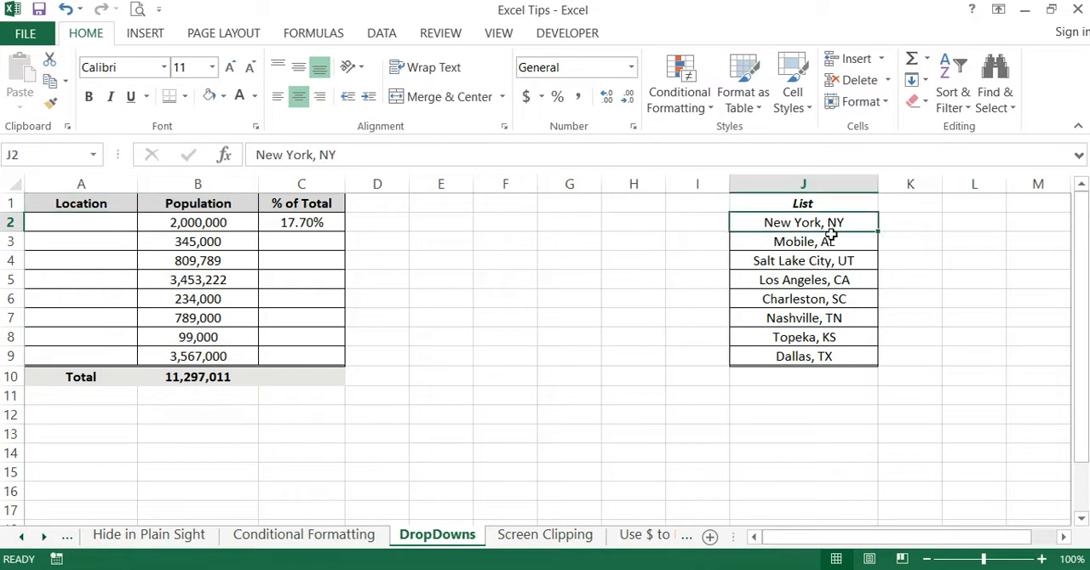
left_click(832, 242)
left_click(825, 260)
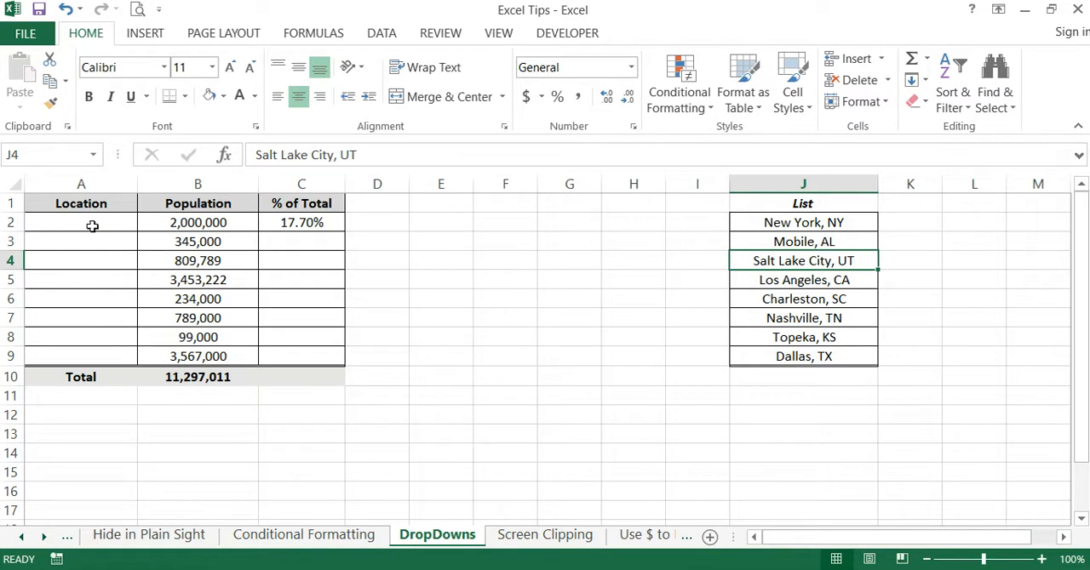
left_click(508, 277)
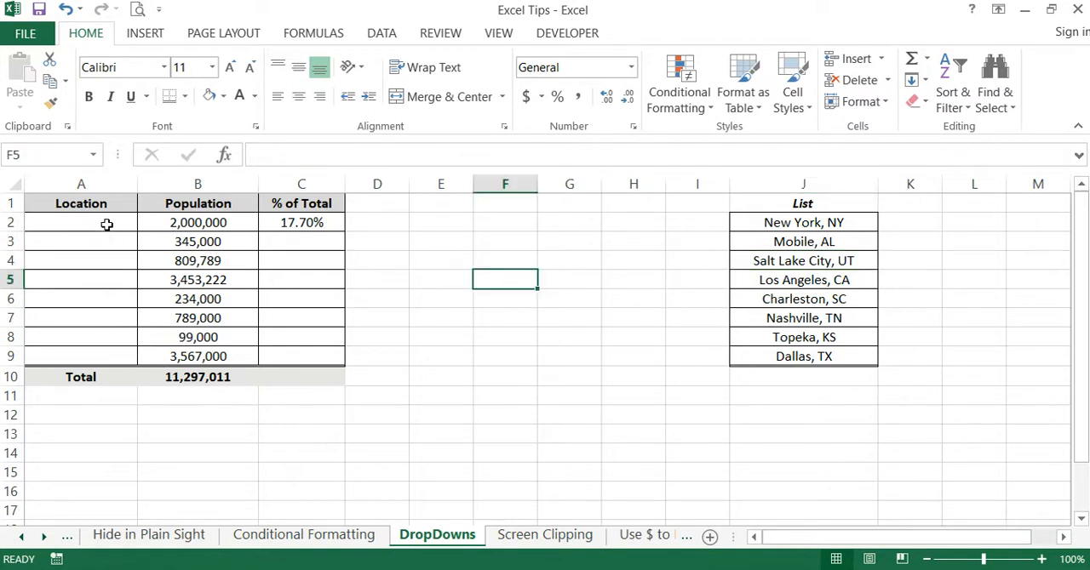
left_click(107, 222)
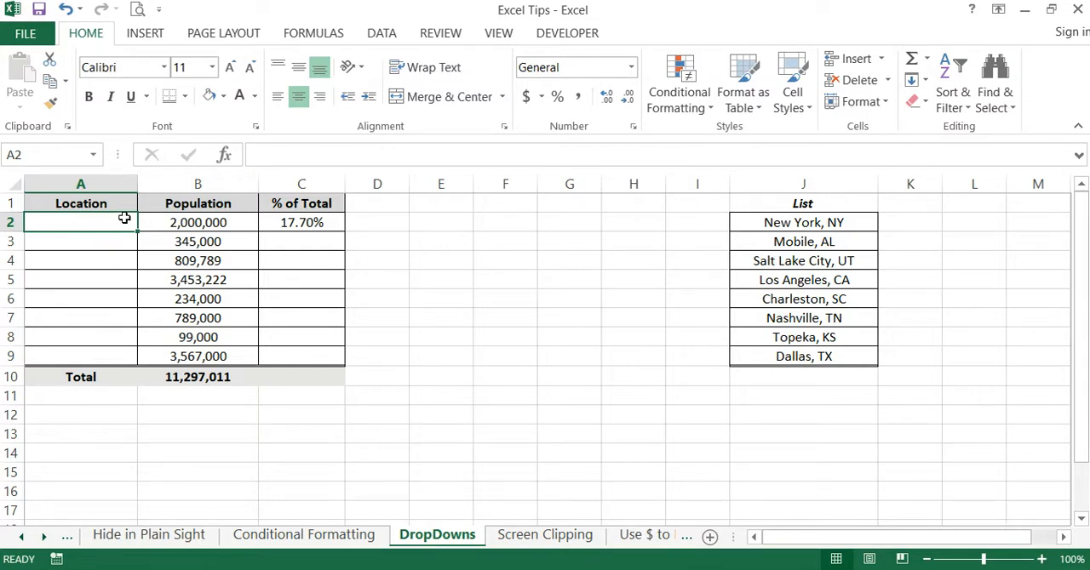
left_click(547, 295)
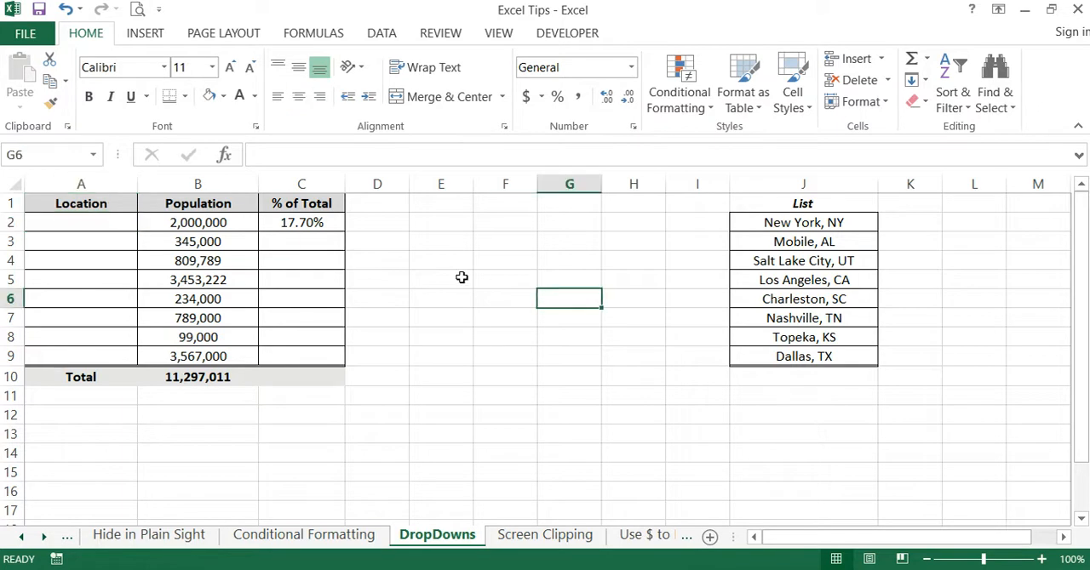
left_click(529, 238)
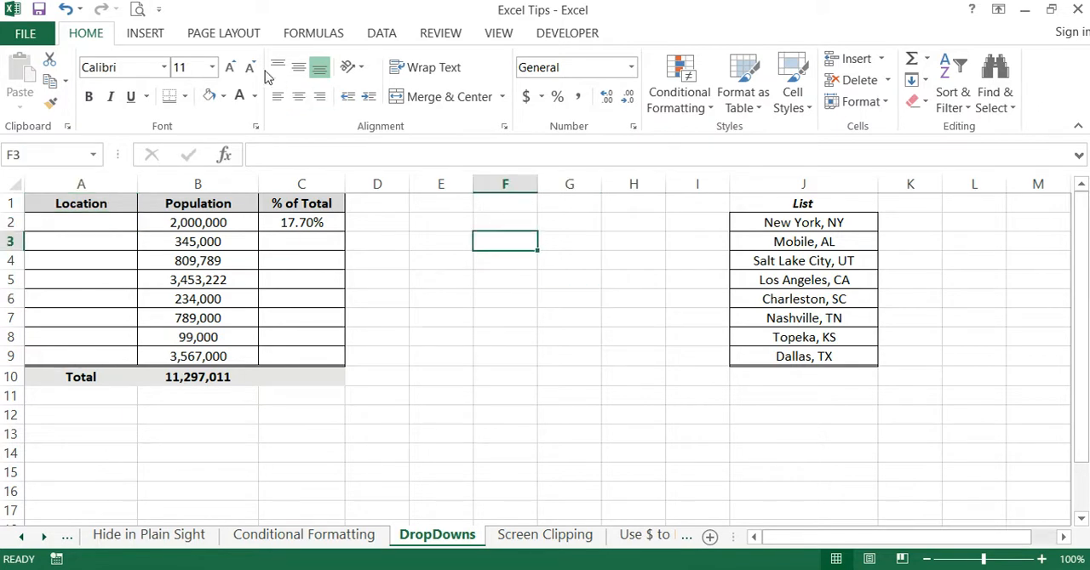
- Open data validation for the Location cells A2:A9 and set the allowed criteria to List
left_click(383, 36)
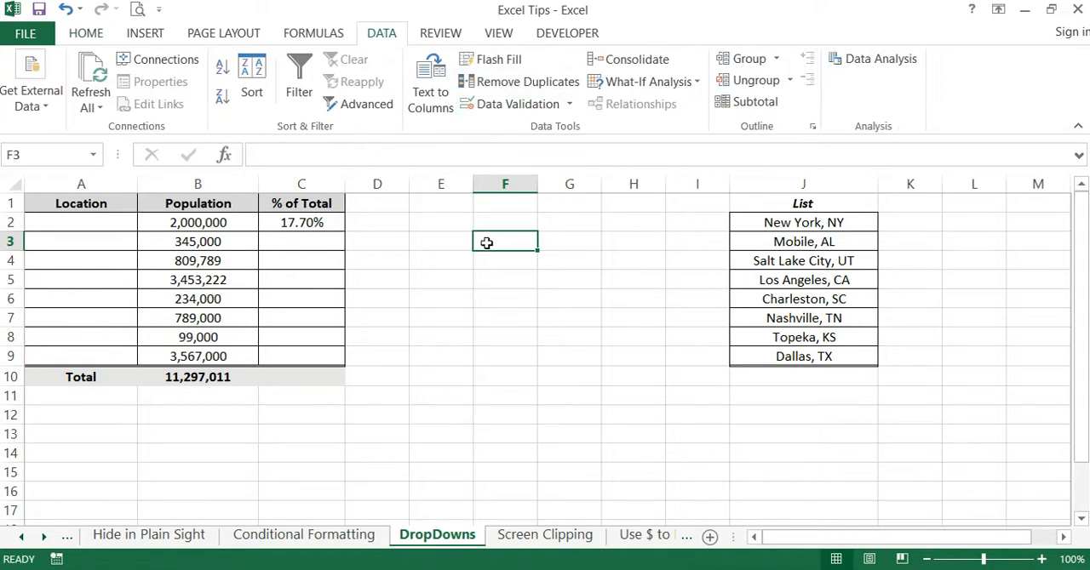
left_click_drag(99, 218, 99, 355)
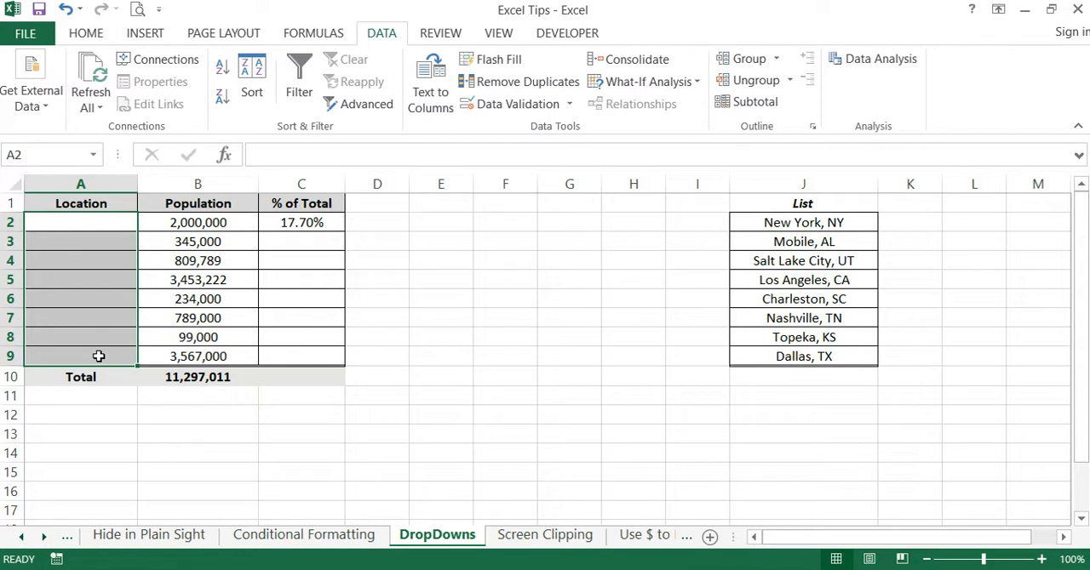
left_click(570, 106)
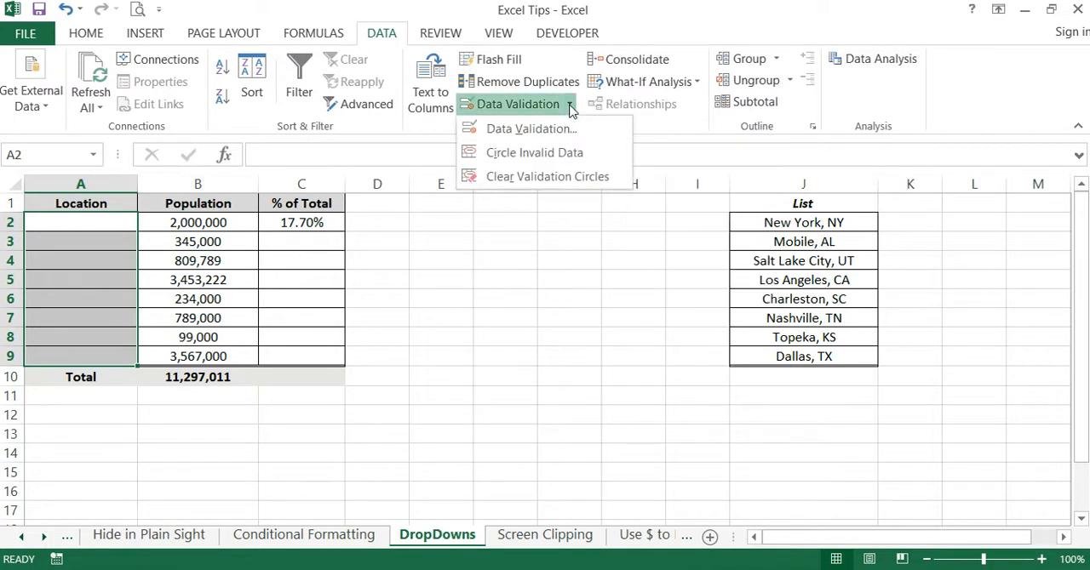
left_click(557, 131)
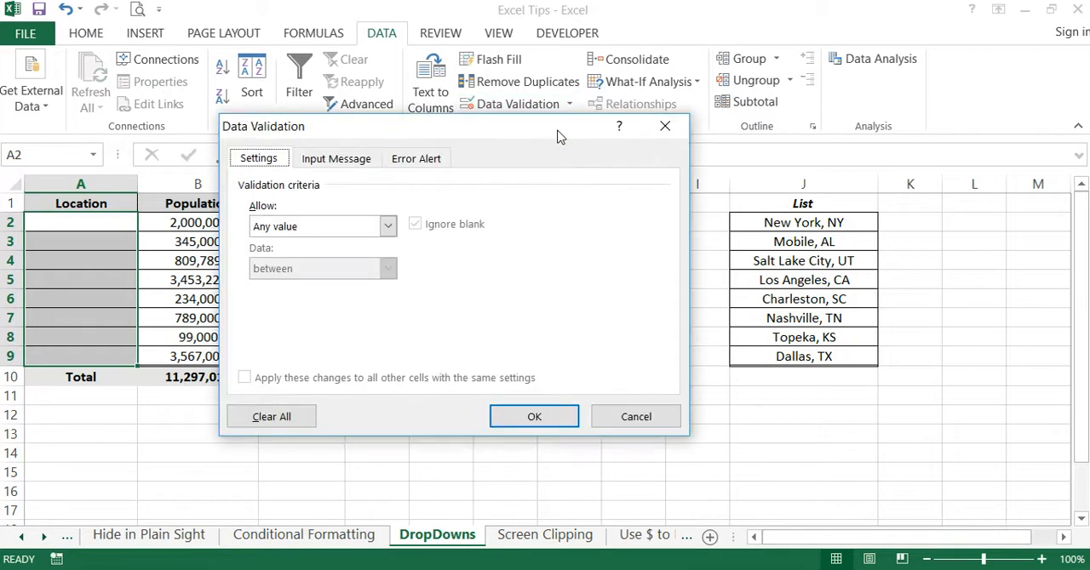
left_click(388, 227)
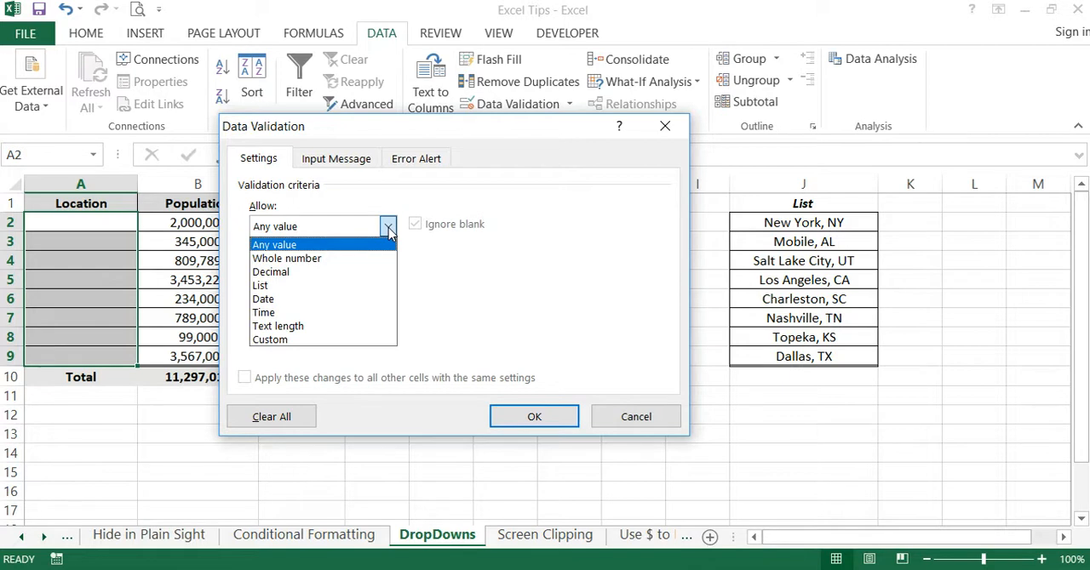
left_click(274, 286)
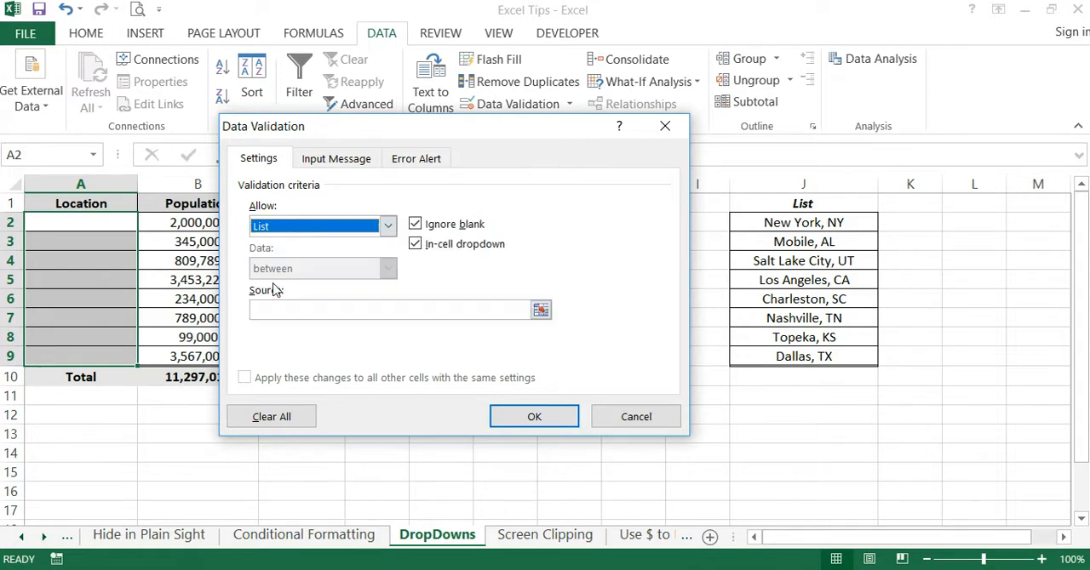
- Set the validation list source to =$J$1:$J$9 and apply the drop-down to the Location cells
left_click(541, 312)
left_click_drag(815, 204, 807, 358)
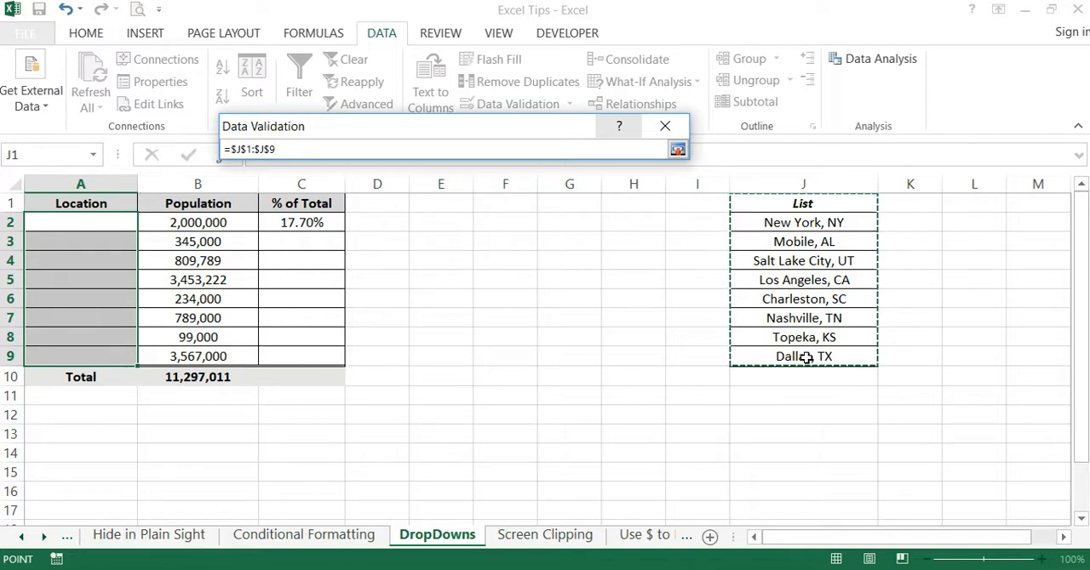
key("Return")
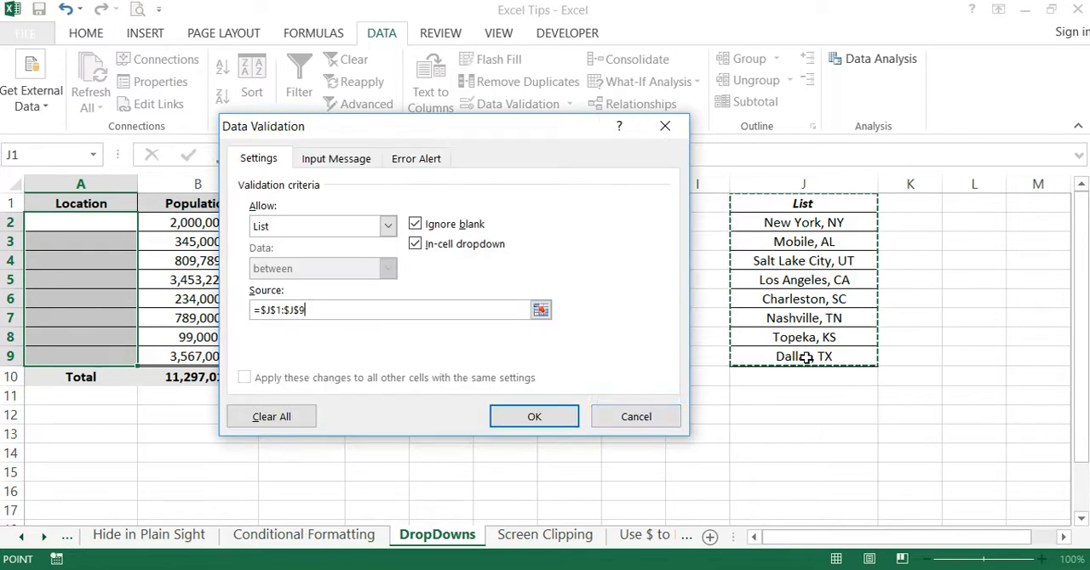
left_click(533, 417)
left_click(579, 375)
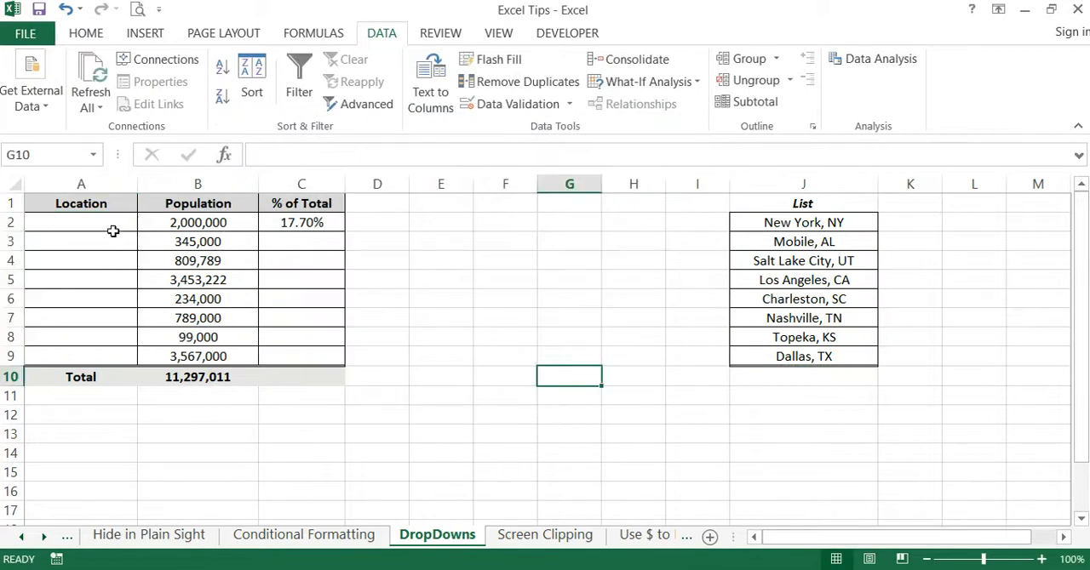
- Choose Los Angeles, CA from the drop-down lists in Location cells A2 and A3
left_click(113, 222)
left_click(145, 222)
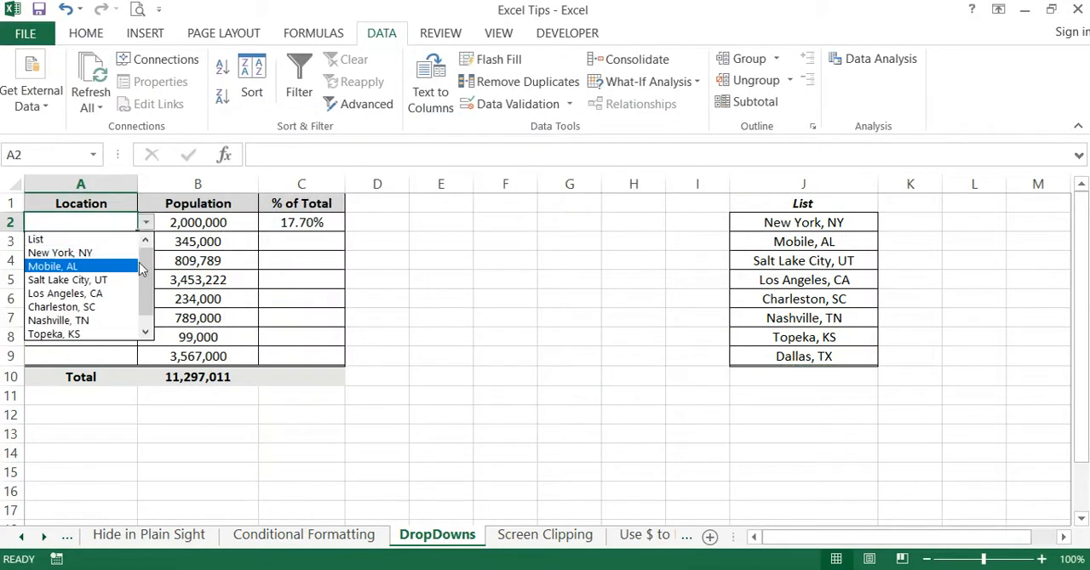
scroll(141, 270, "down", 1)
left_click(75, 282)
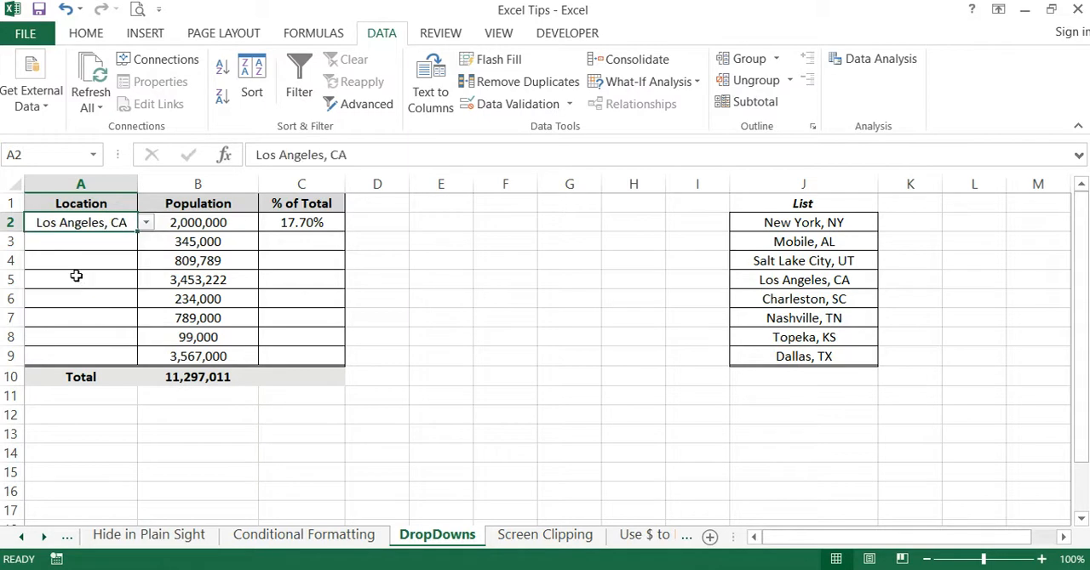
left_click(93, 243)
left_click(146, 242)
left_click(98, 310)
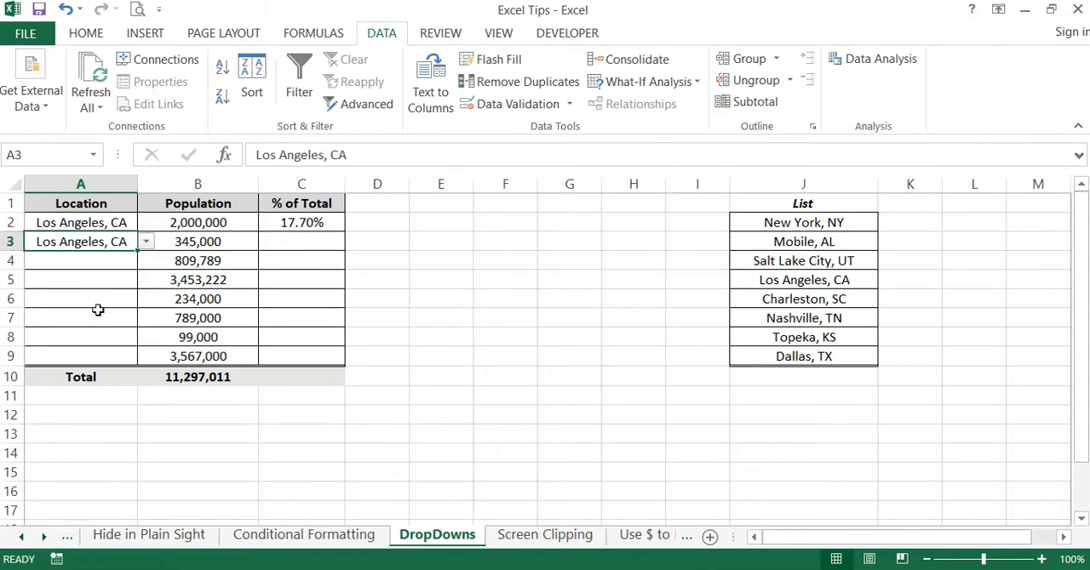
- Choose Salt Lake City, UT from the drop-down list in Location cell A6
left_click(108, 294)
left_click(146, 300)
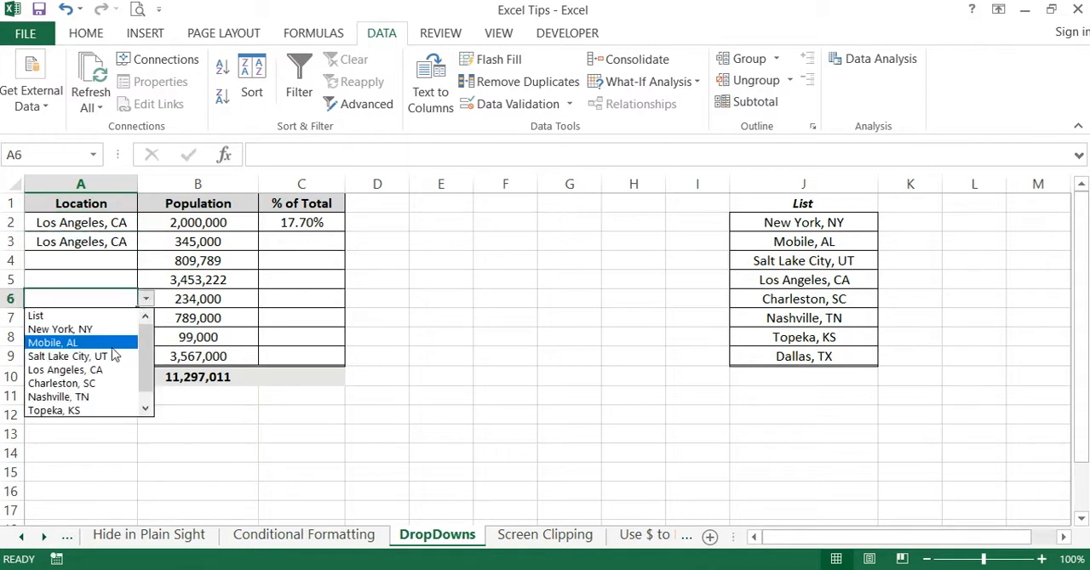
left_click(115, 356)
left_click(382, 301)
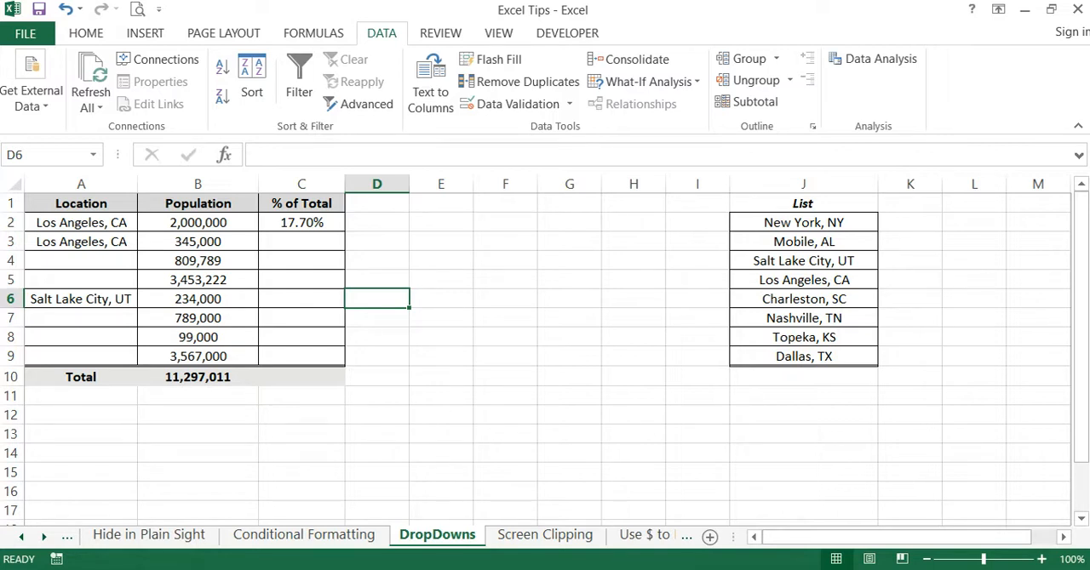
- Open the "Screen Clipping" sheet and select an empty cell beside the State and City table
left_click(575, 537)
left_click(575, 394)
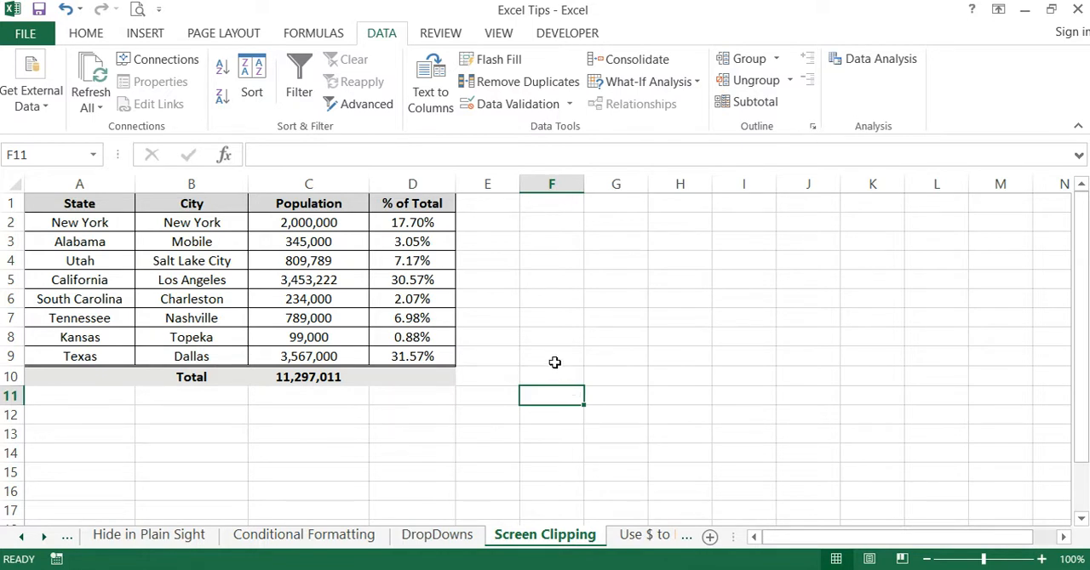
left_click(556, 358)
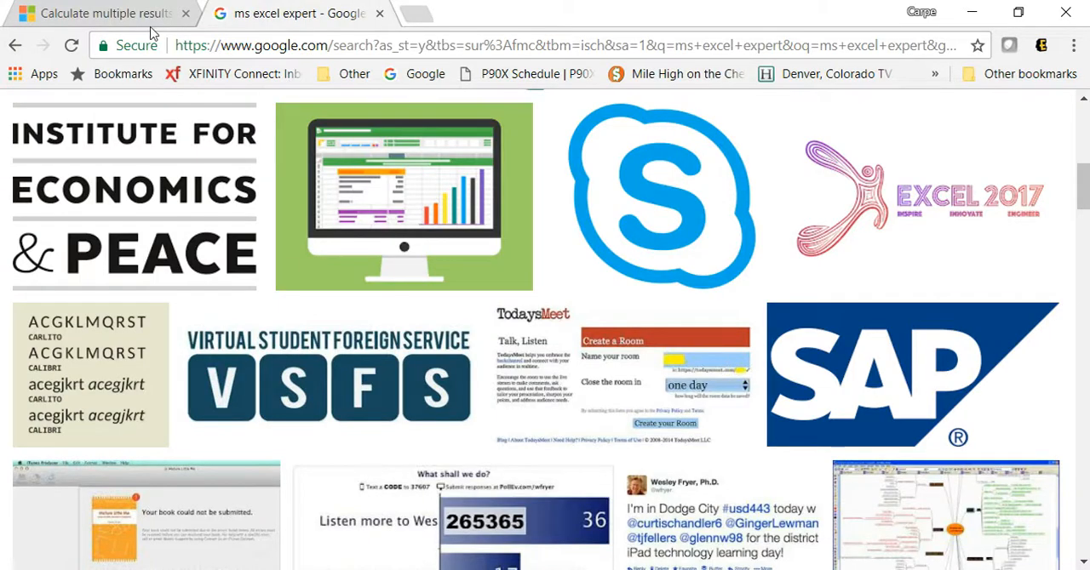
- Switch to Chrome to view the Mortgage Loan Analysis illustration, then return to Excel and paste the full-screen screenshot at cell C13
left_click(131, 24)
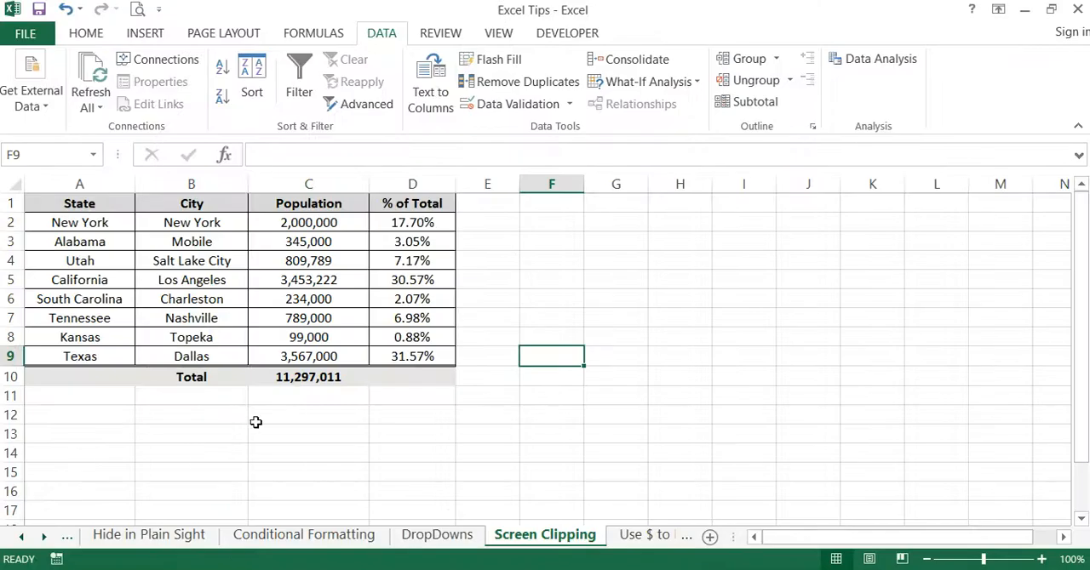
left_click_drag(255, 419, 630, 431)
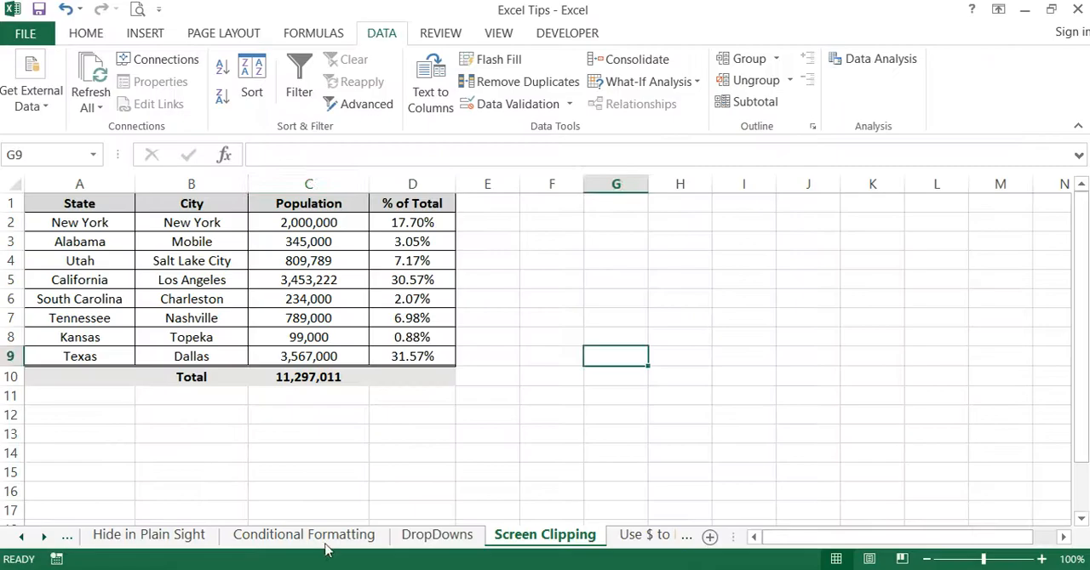
left_click(367, 433)
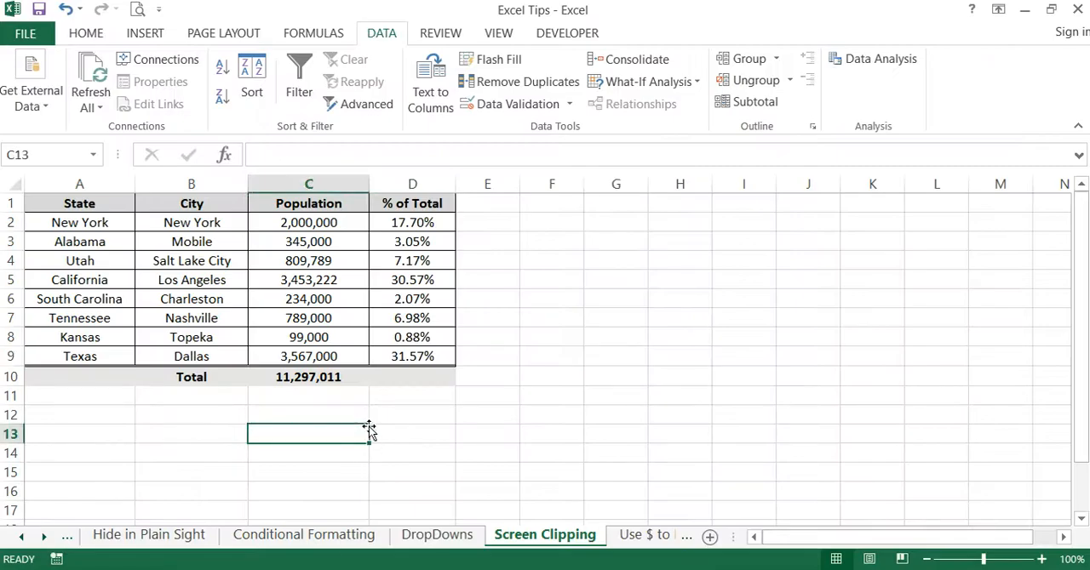
right_click(341, 434)
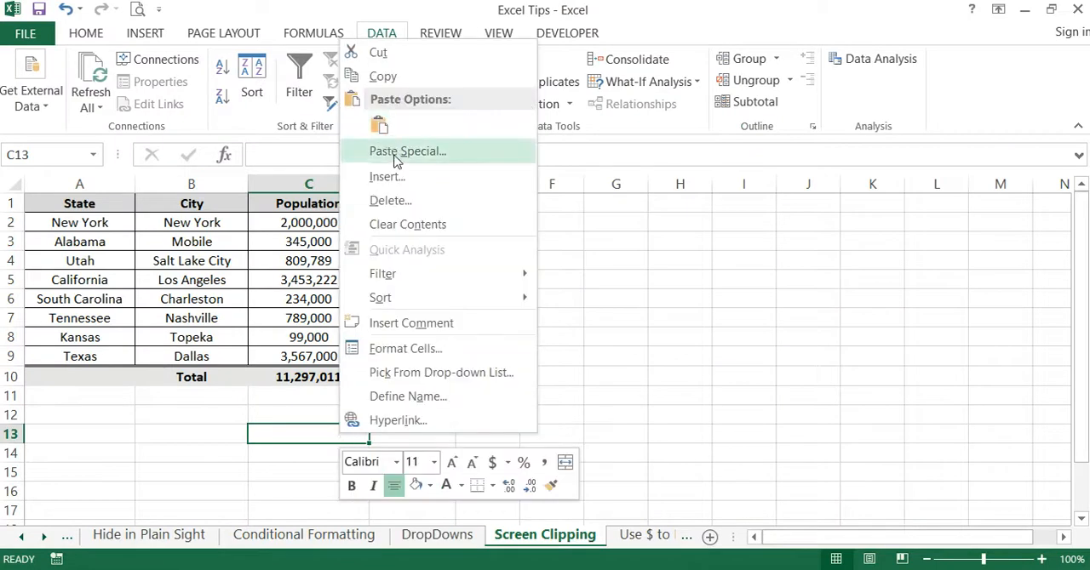
left_click(381, 128)
- Shrink the pasted screenshot to about 4.5" high by 8.01" wide and move it over the population table
left_click_drag(499, 451, 331, 185)
key("ctrl+z")
left_click_drag(443, 496, 288, 337)
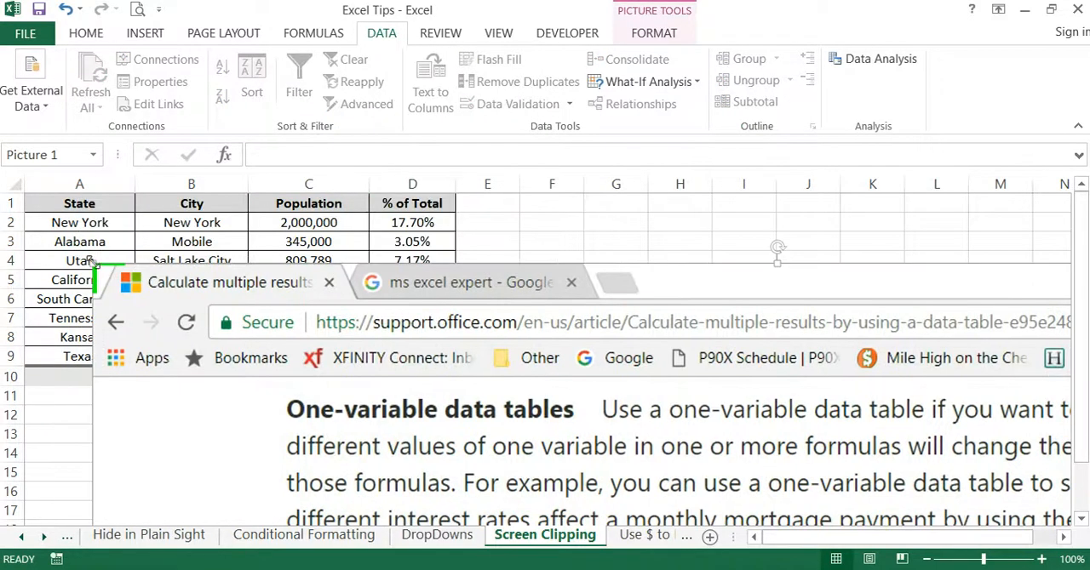
left_click_drag(93, 261, 429, 450)
left_click_drag(490, 462, 193, 236)
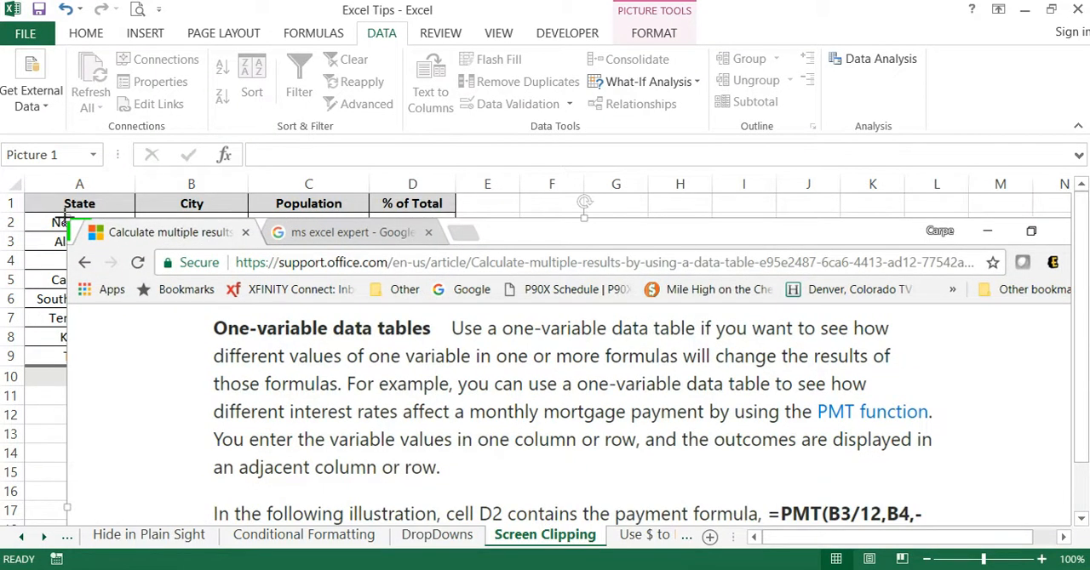
left_click_drag(65, 218, 329, 394)
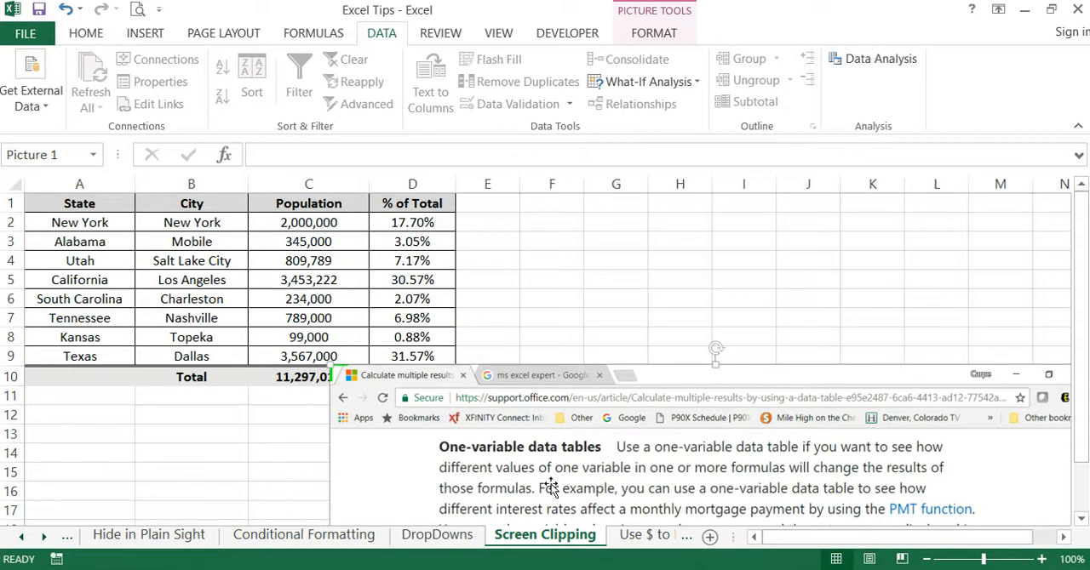
left_click_drag(543, 429, 353, 258)
left_click_drag(601, 261, 583, 311)
- Crop the screenshot from its upper edge to about 1.76" high and trim its right side beside the Mortgage Loan Analysis illustration
left_click(656, 39)
left_click(926, 76)
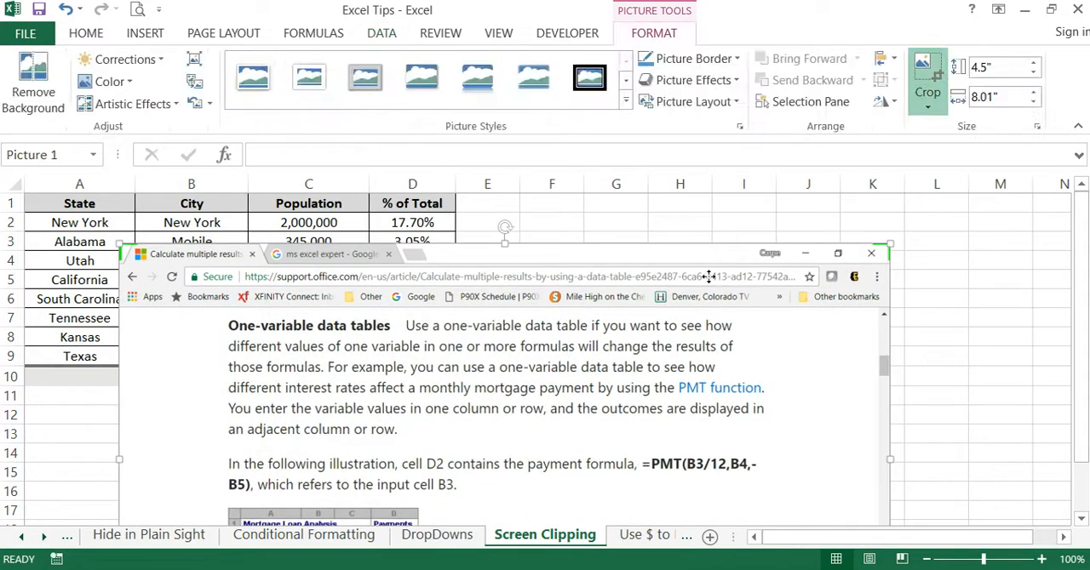
left_click_drag(504, 246, 492, 509)
scroll(883, 357, "down", 5)
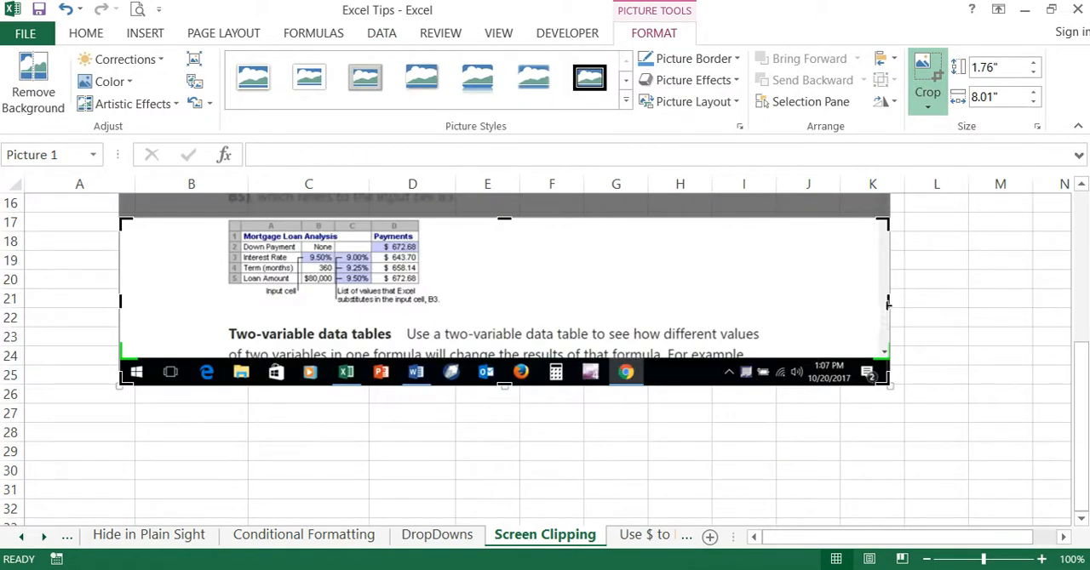
left_click_drag(888, 302, 442, 300)
left_click(479, 439)
- Delete the cropped screenshot picture from the Screen Clipping sheet
left_click(416, 325)
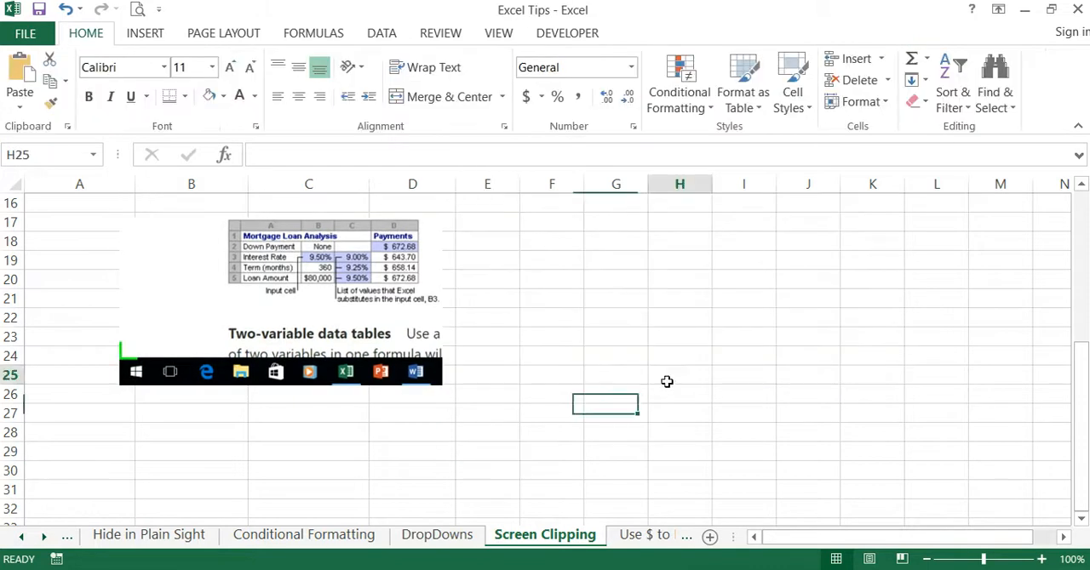
key("Delete")
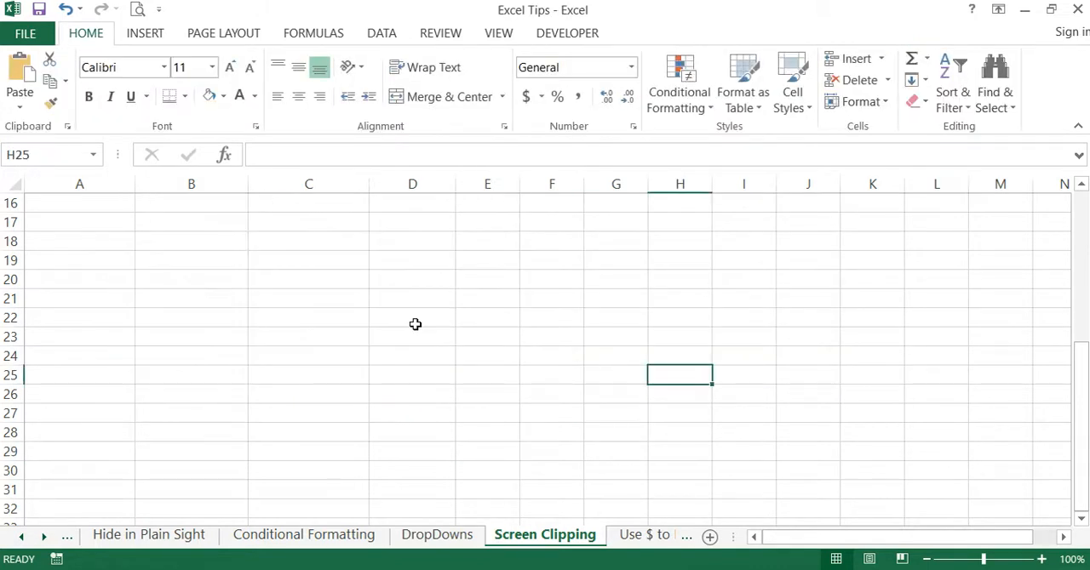
left_click(414, 324)
scroll(415, 324, "up", 5)
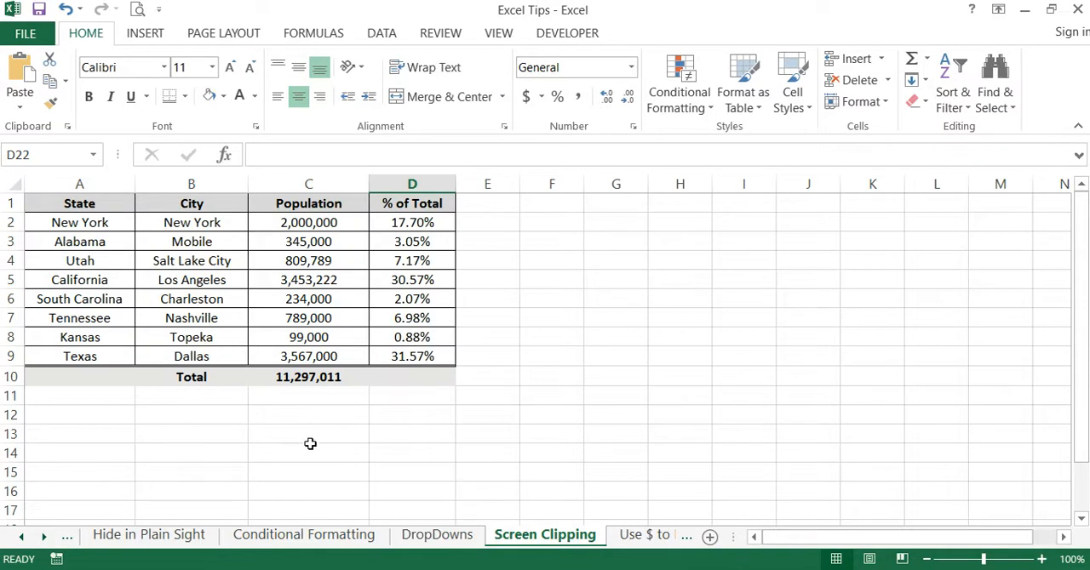
- Insert a screen clipping of the webpage's Mortgage Loan Analysis illustration at cell C13, about 1.37" high by 3.21" wide
left_click(317, 436)
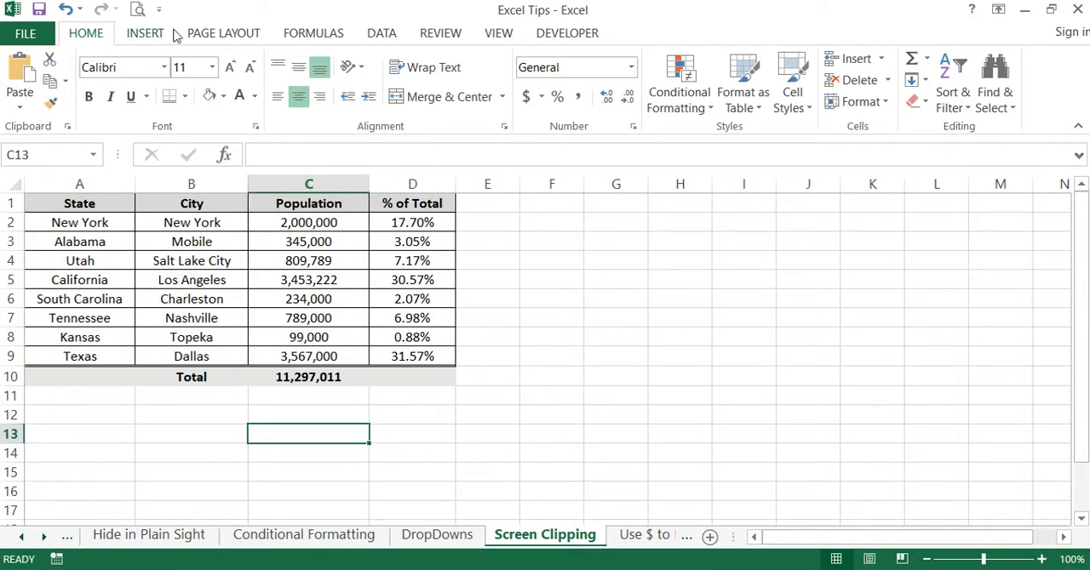
left_click(146, 36)
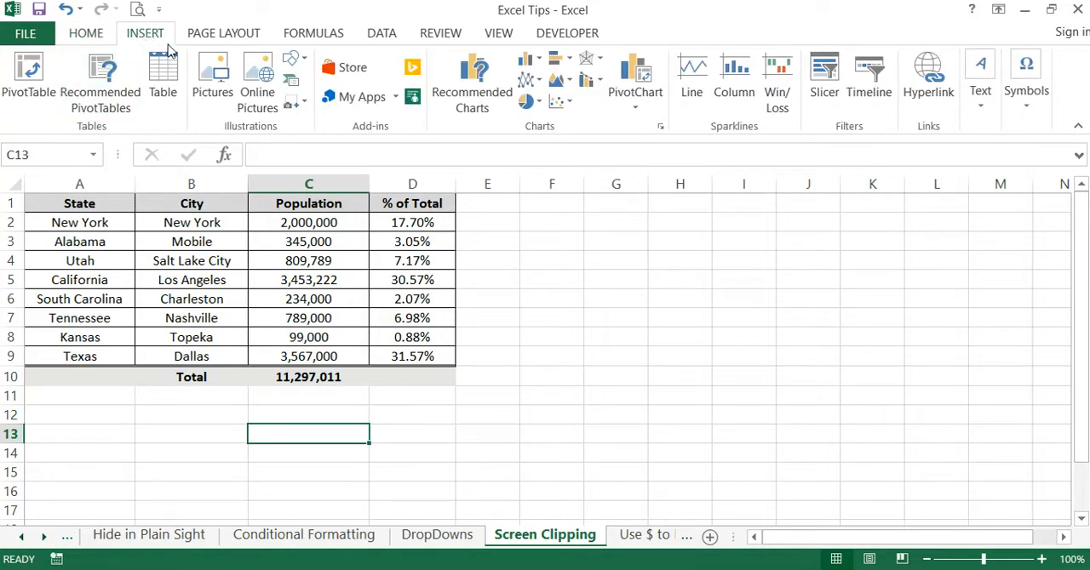
left_click(304, 103)
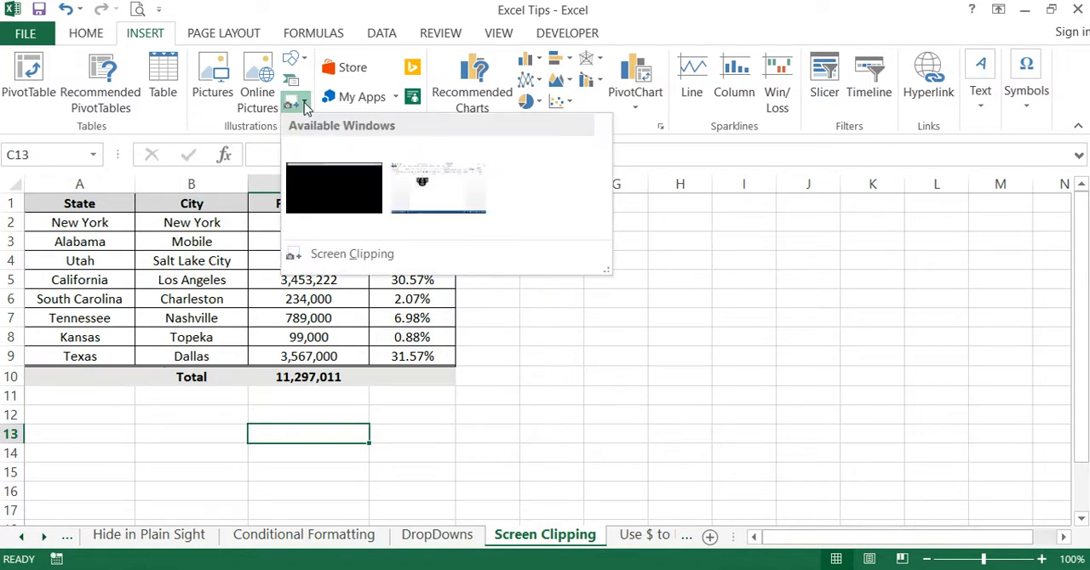
left_click(355, 255)
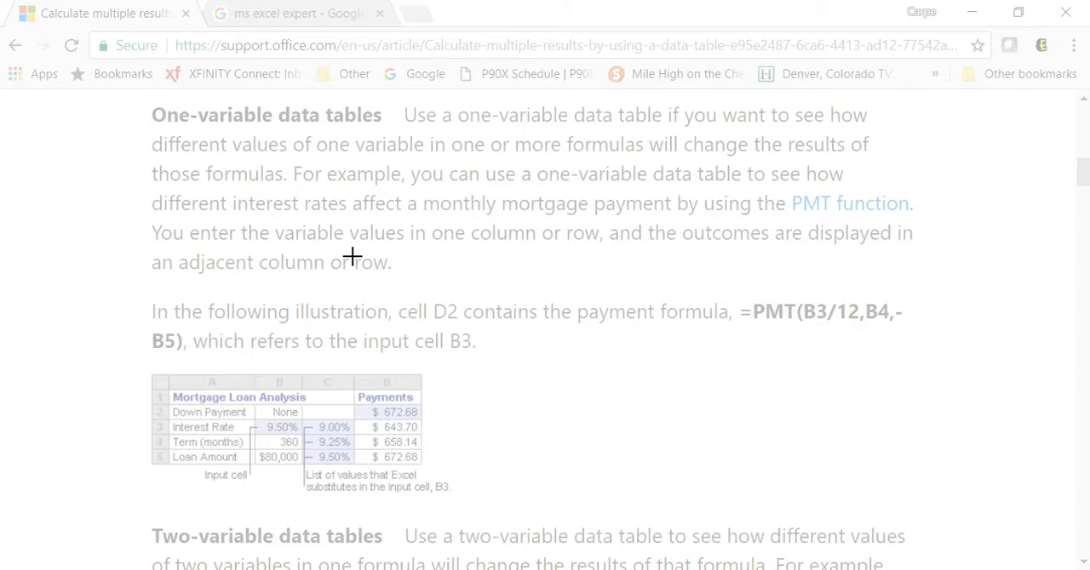
left_click_drag(147, 368, 457, 502)
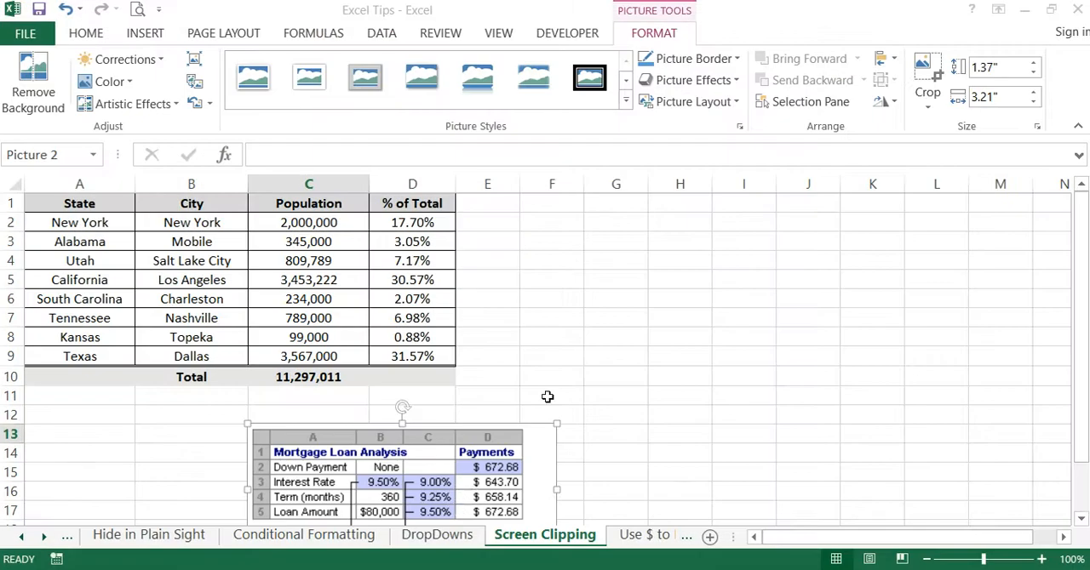
- Move the Mortgage Loan Analysis clipping below the population table, spanning about rows 12 to 18 from column A
left_click(574, 355)
scroll(608, 349, "down", 2)
left_click_drag(436, 385, 308, 377)
left_click(572, 396)
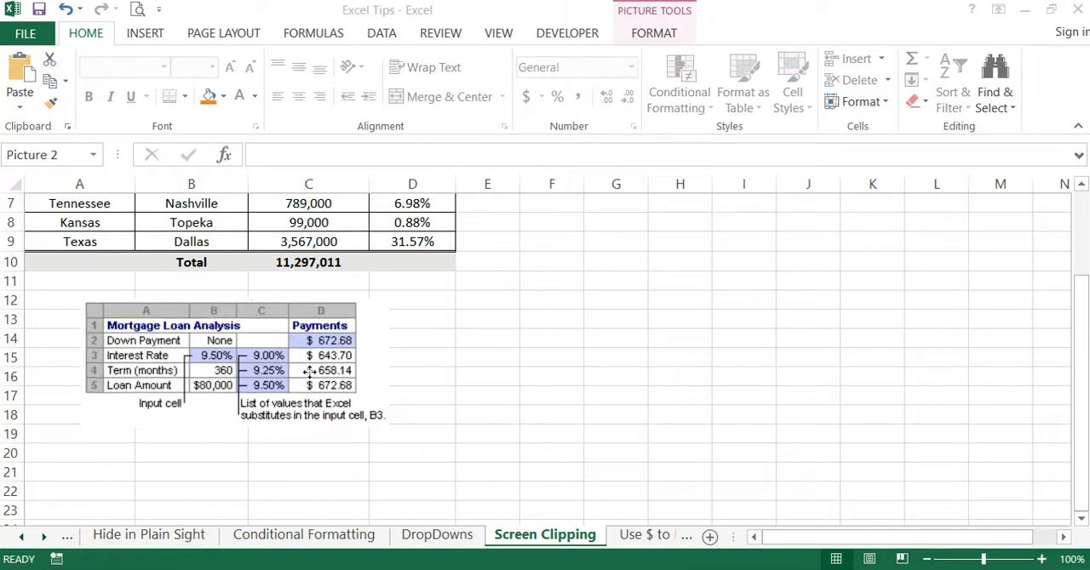
left_click(607, 380)
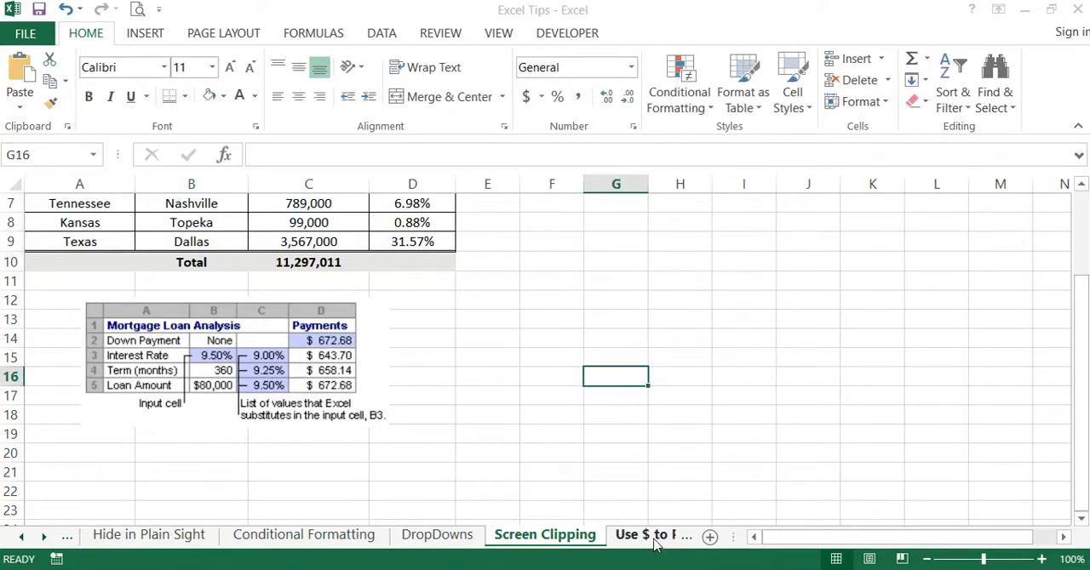
- Open the Use $ to Prevent Shift sheet and examine the % of Total formula in D2 and its source cells C2 and C10
left_click(652, 536)
left_click(452, 412)
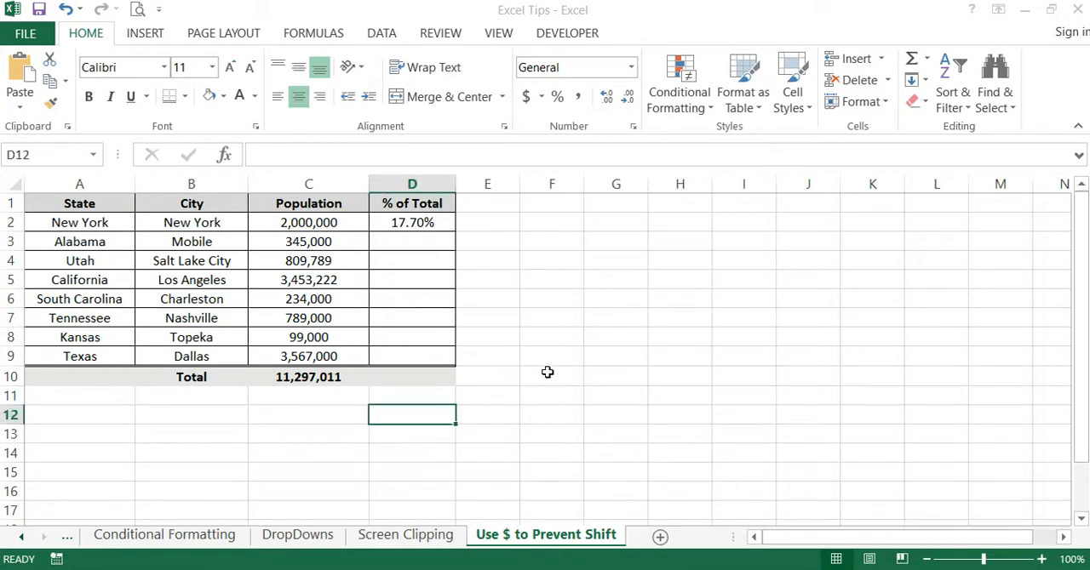
left_click(545, 322)
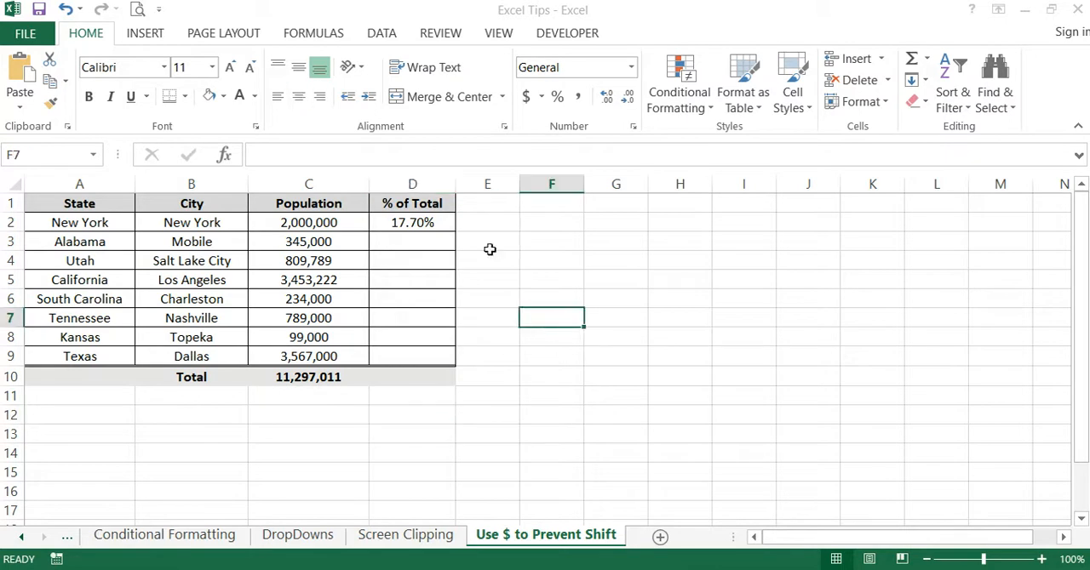
left_click(432, 223)
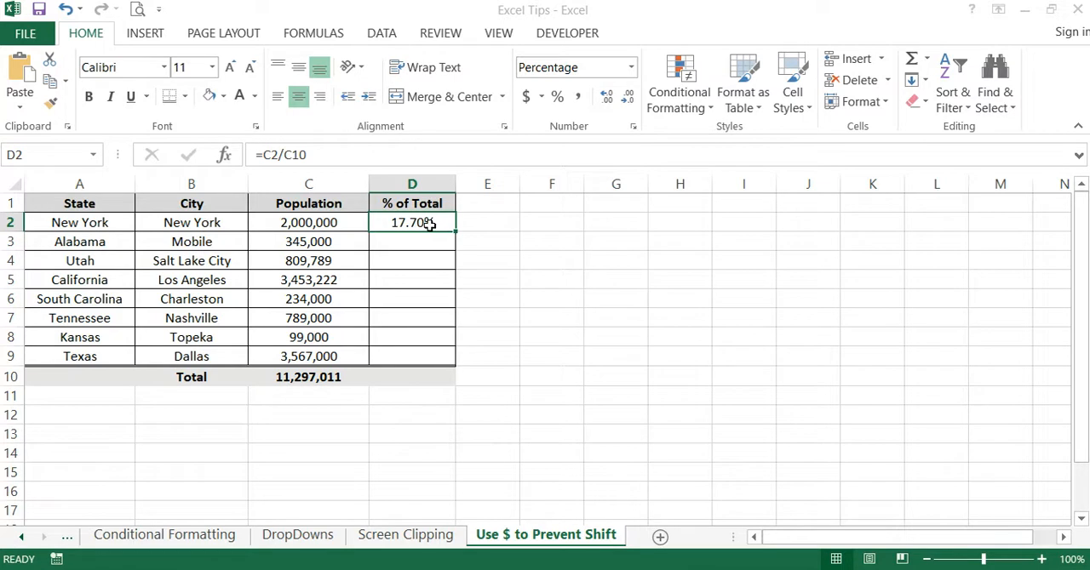
left_click(320, 224)
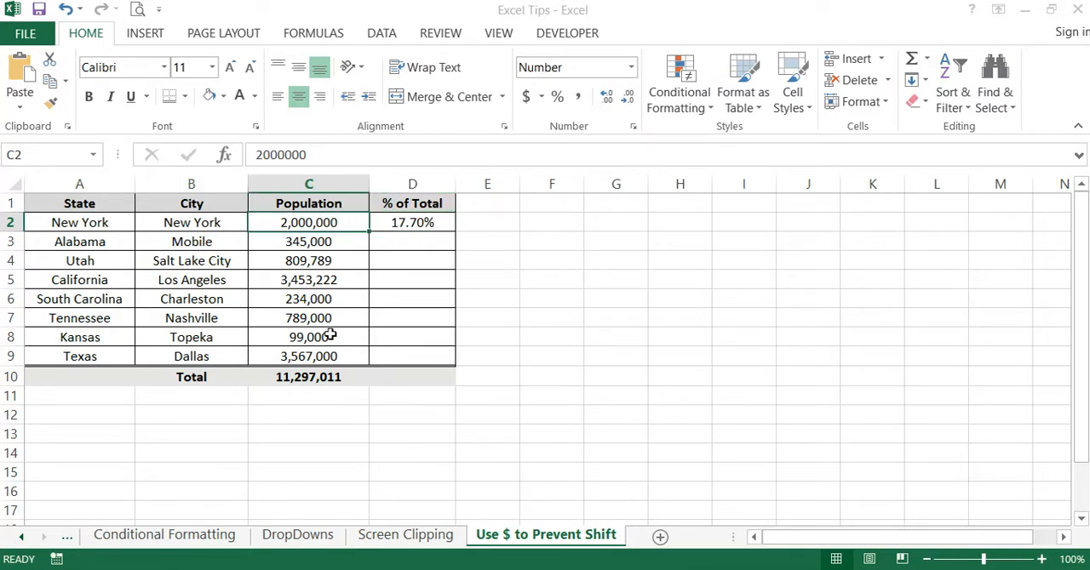
left_click(327, 377)
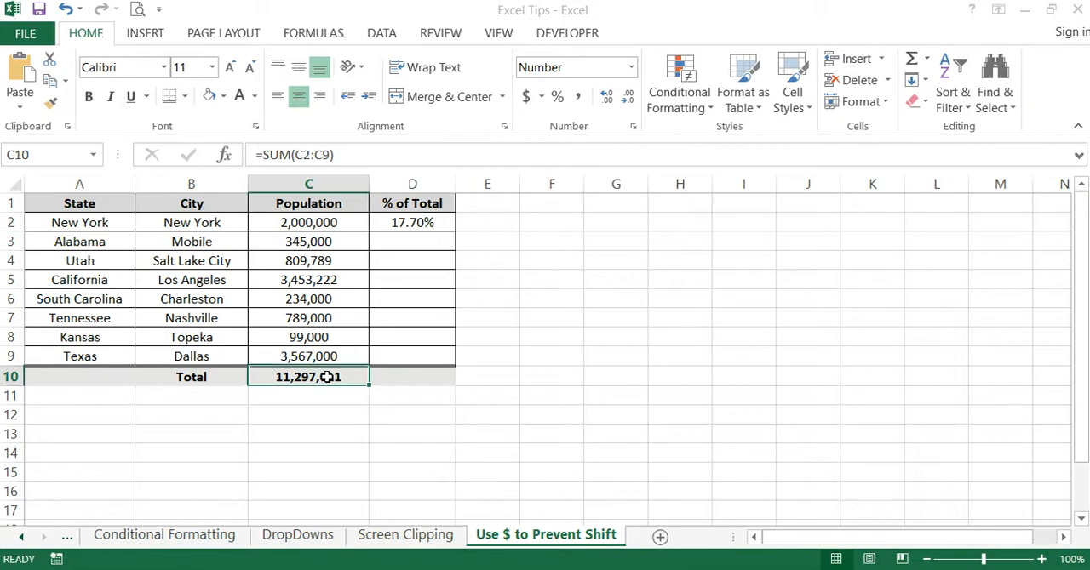
left_click(616, 281)
- Fill the =C2/C10 formula from D2 down through D9
left_click(423, 220)
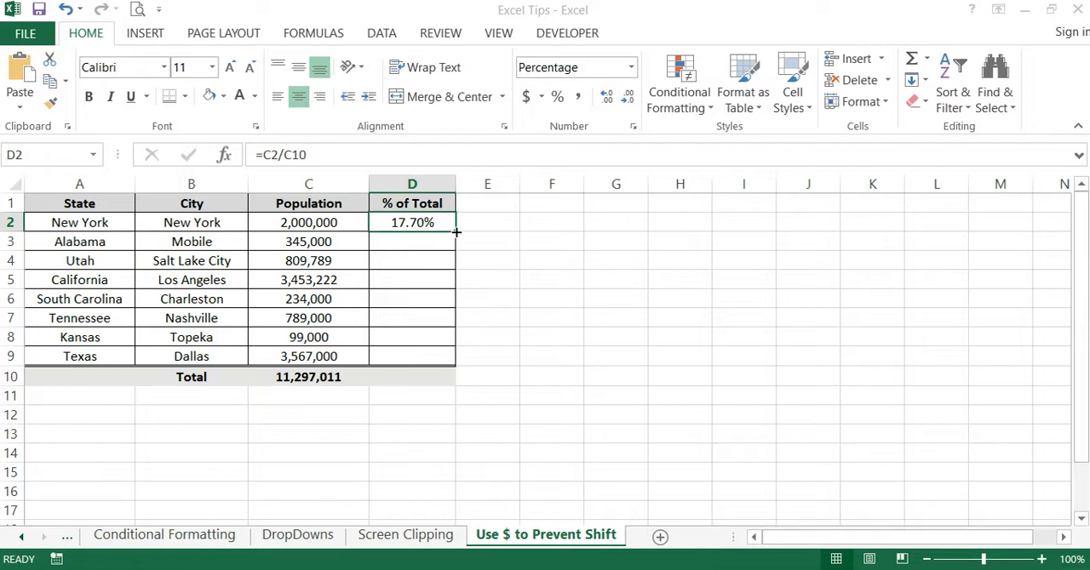
double_click(456, 231)
left_click(588, 287)
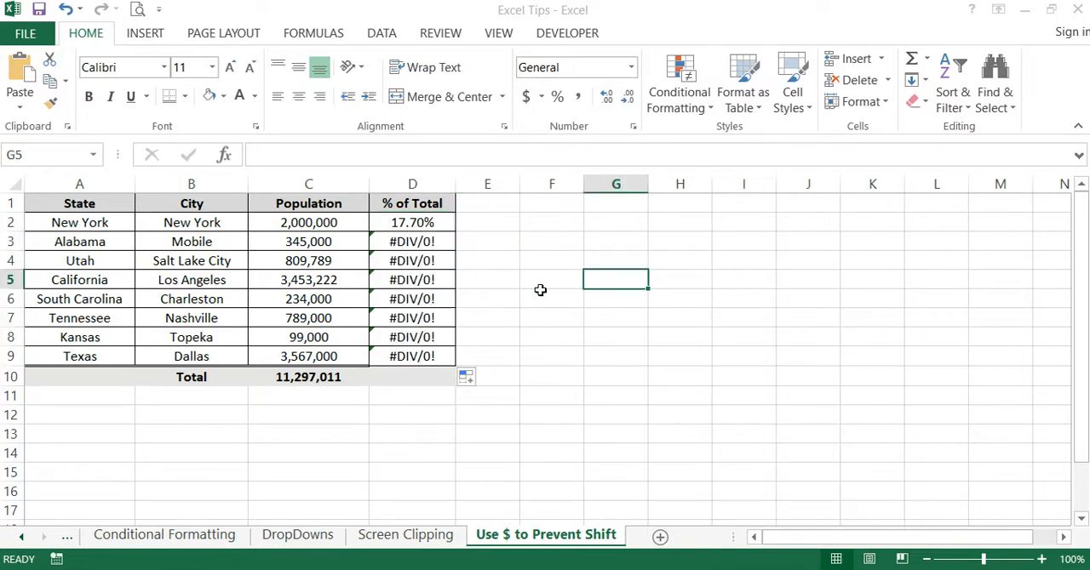
- Examine the filled formulas in column D and compare the cell references used in D2 and D3
left_click(429, 241)
left_click(429, 261)
left_click(428, 279)
left_click(427, 299)
left_click(427, 338)
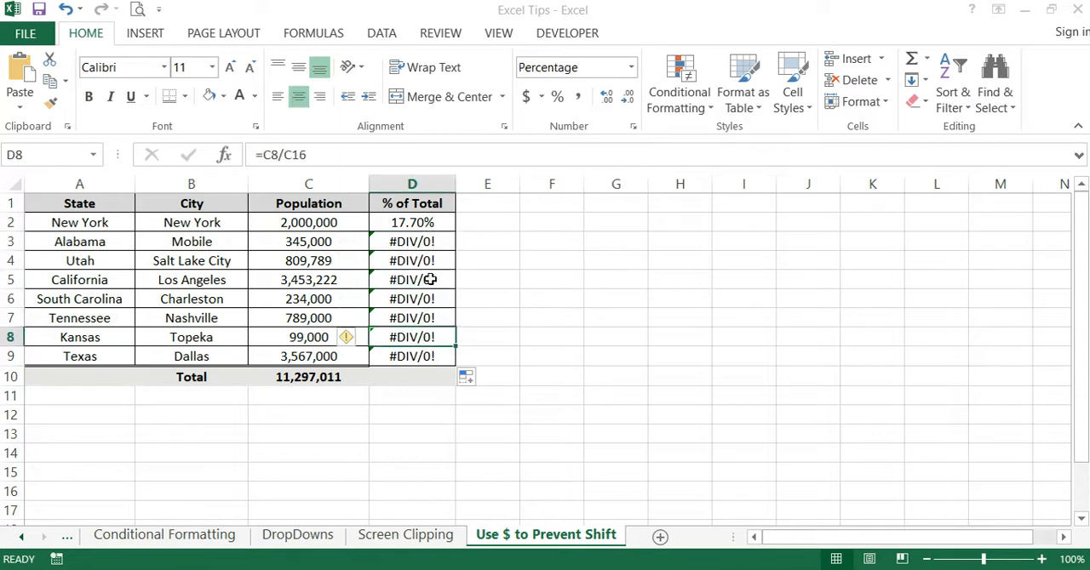
left_click(432, 242)
left_click(432, 223)
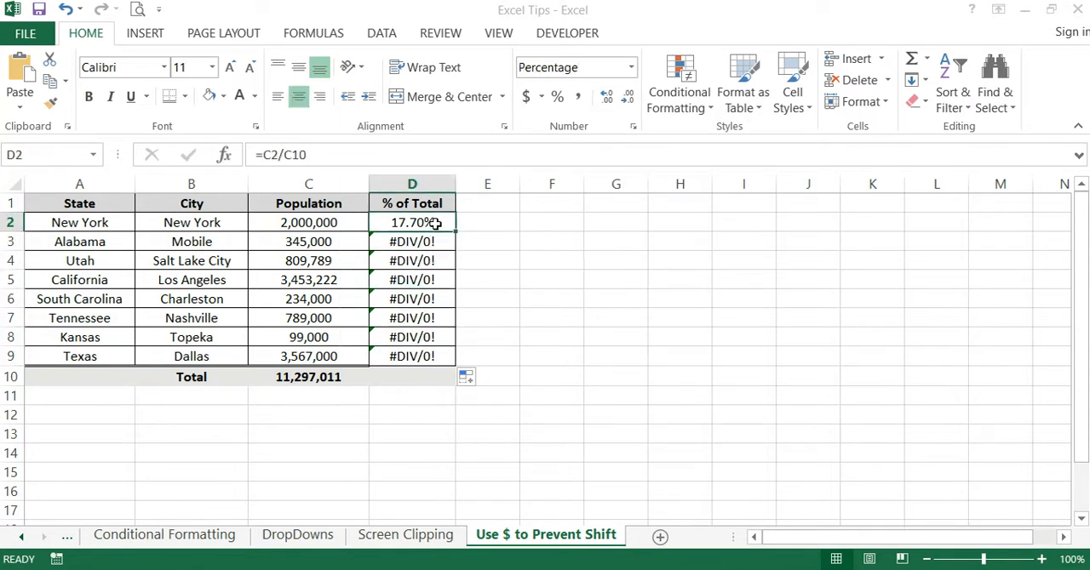
left_click(278, 156)
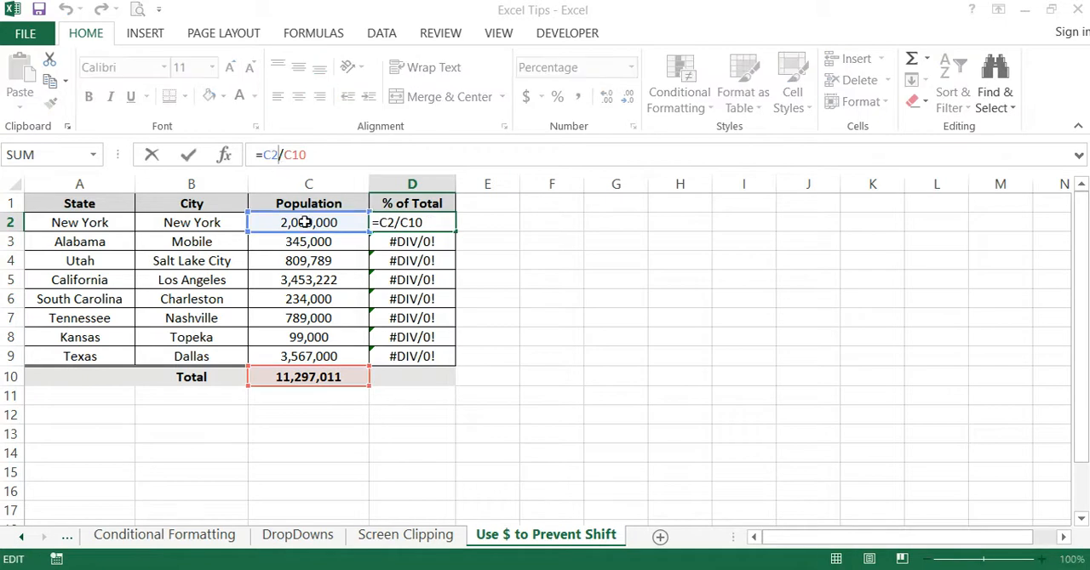
left_click(325, 153)
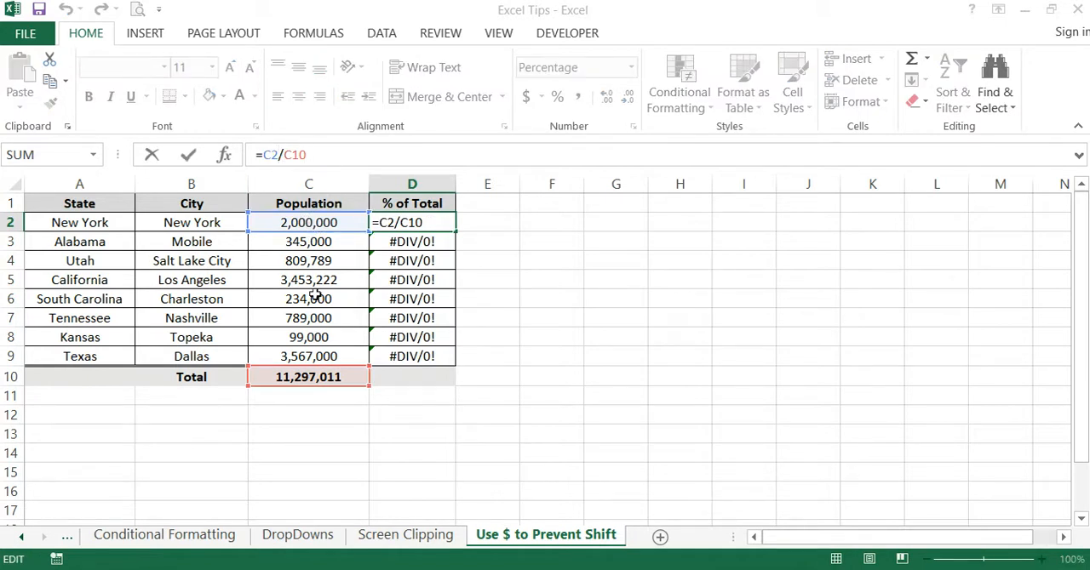
key("Return")
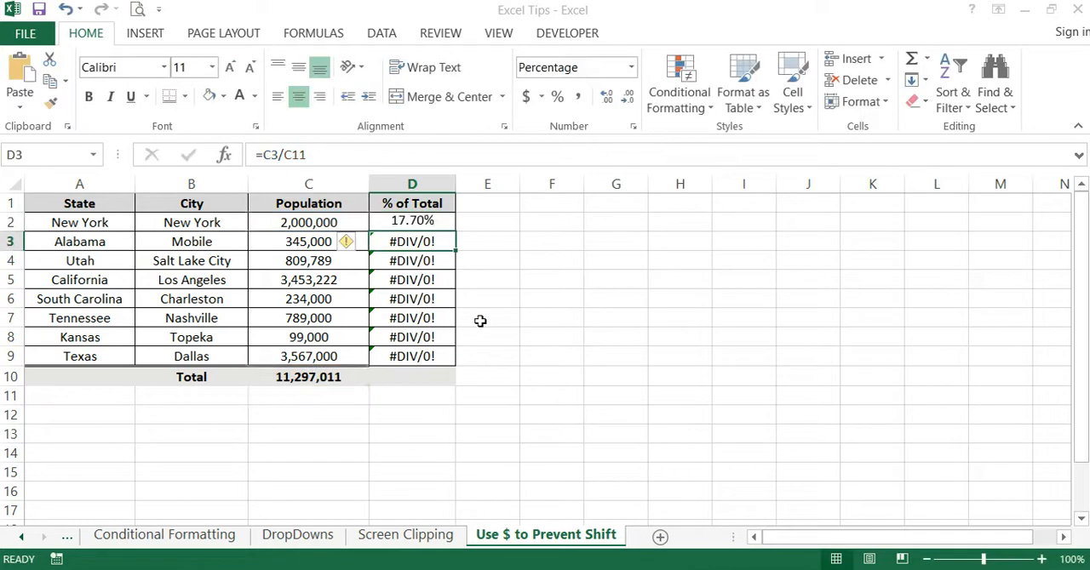
left_click(281, 155)
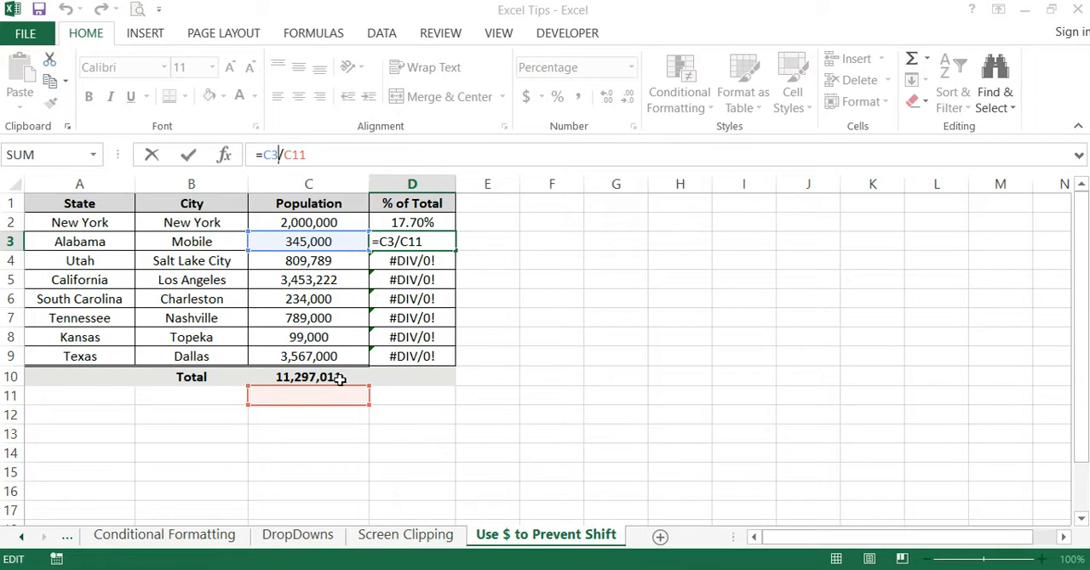
key("Return")
- Clear the filled formulas from D3:D9, keeping only the formula in D2
left_click(638, 394)
left_click_drag(445, 249, 433, 356)
key("Delete")
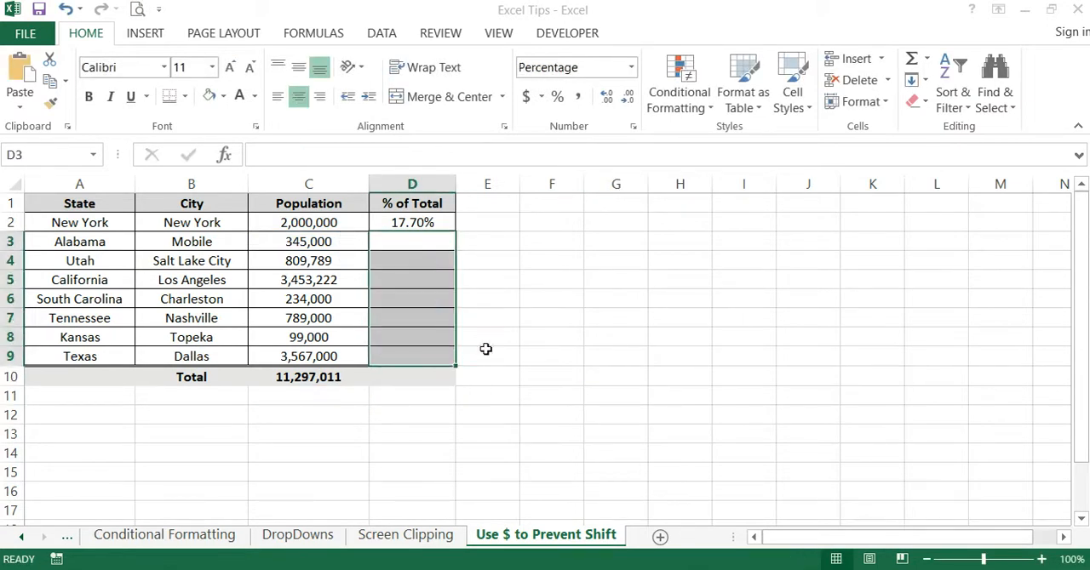
left_click(615, 317)
- Make the total reference in D2 absolute so the formula reads =C2/$C$10
left_click(447, 223)
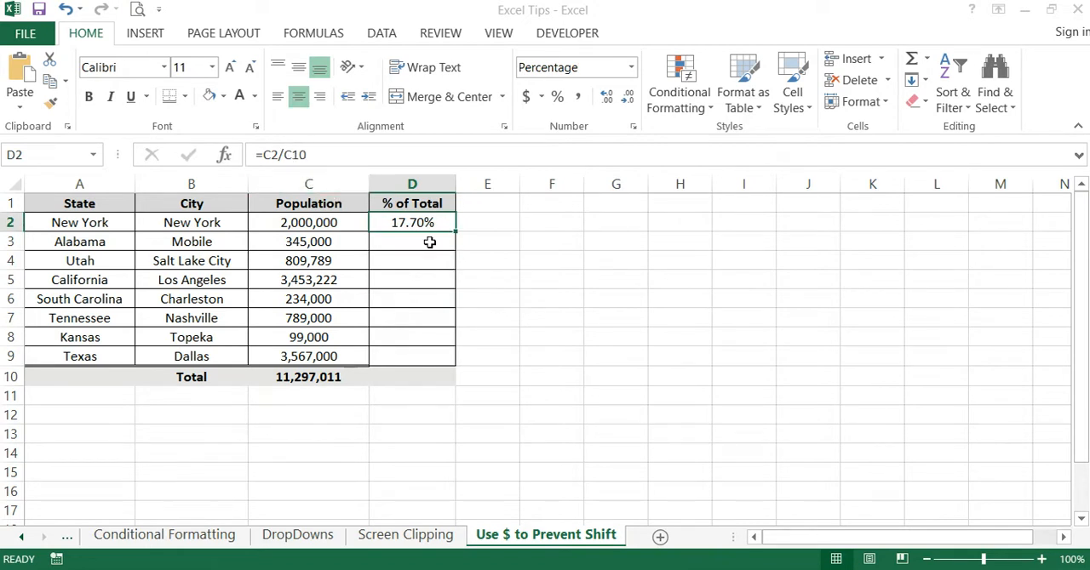
left_click(293, 154)
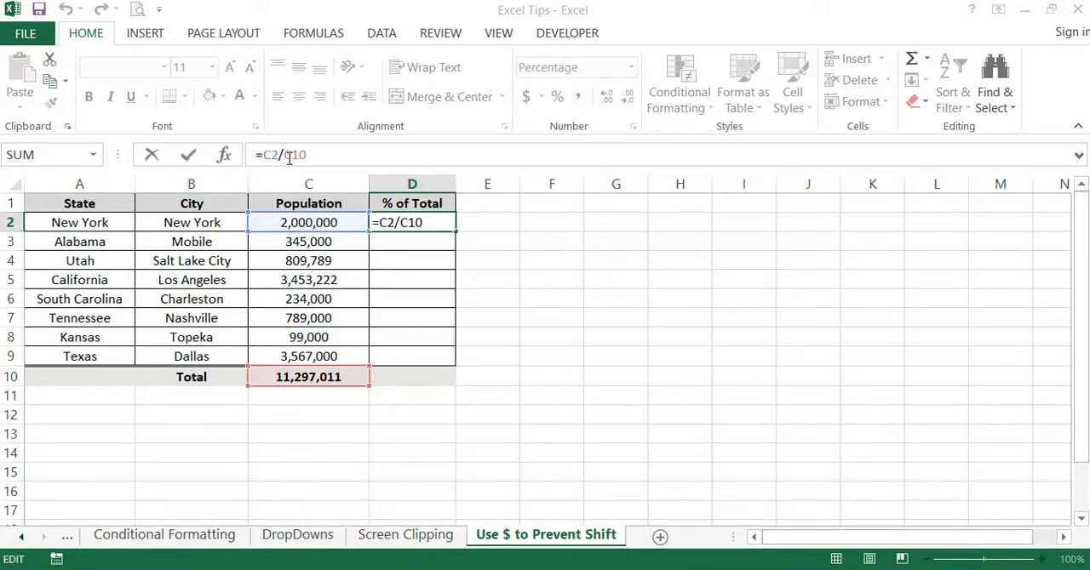
type("$")
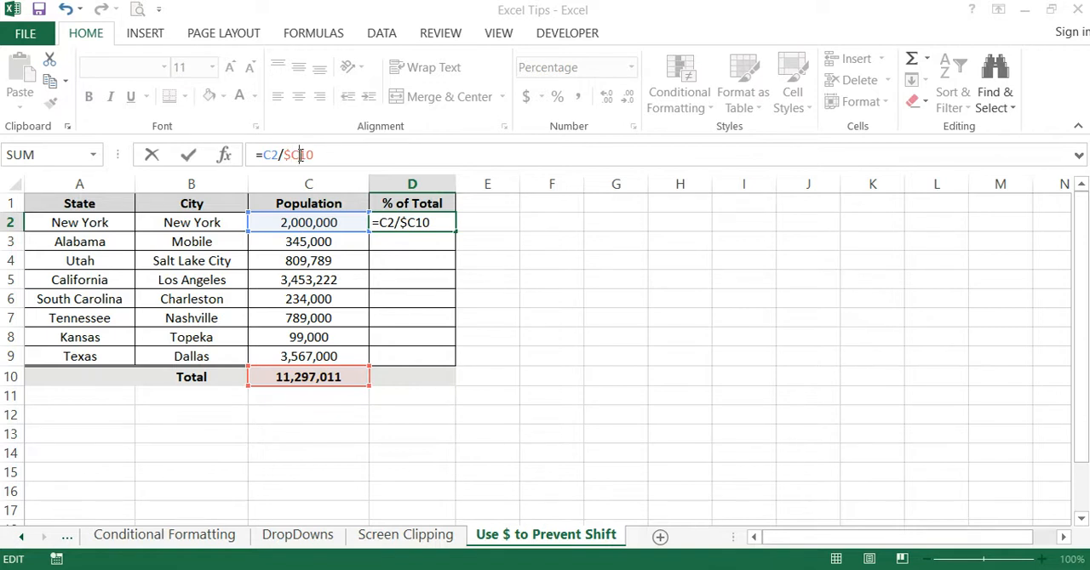
left_click(299, 154)
type("$")
key("Return")
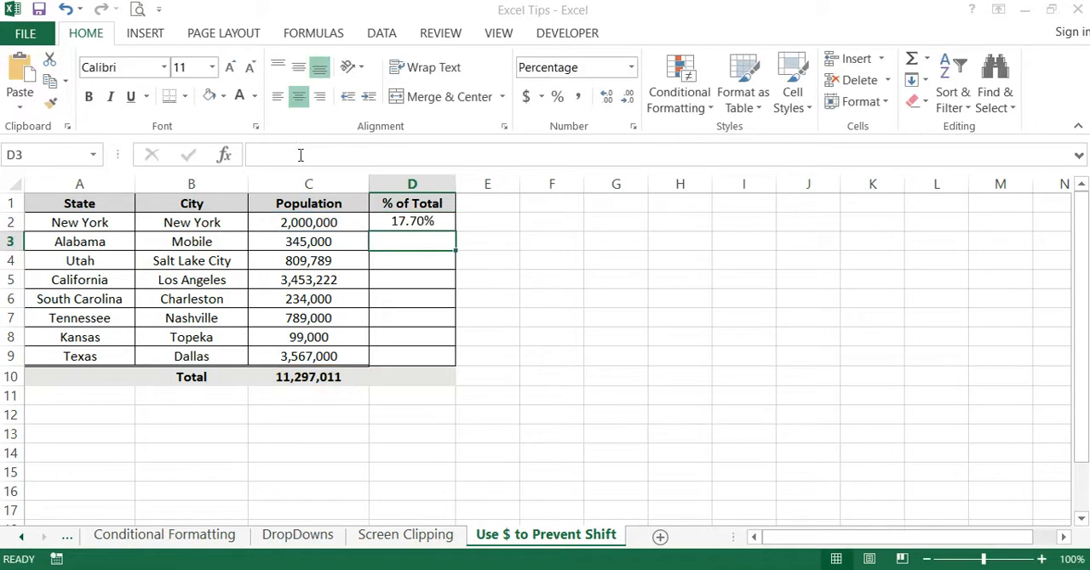
- Fill the =C2/$C$10 formula from D2 down through D9 and check the formulas in D3 to D6
left_click(441, 223)
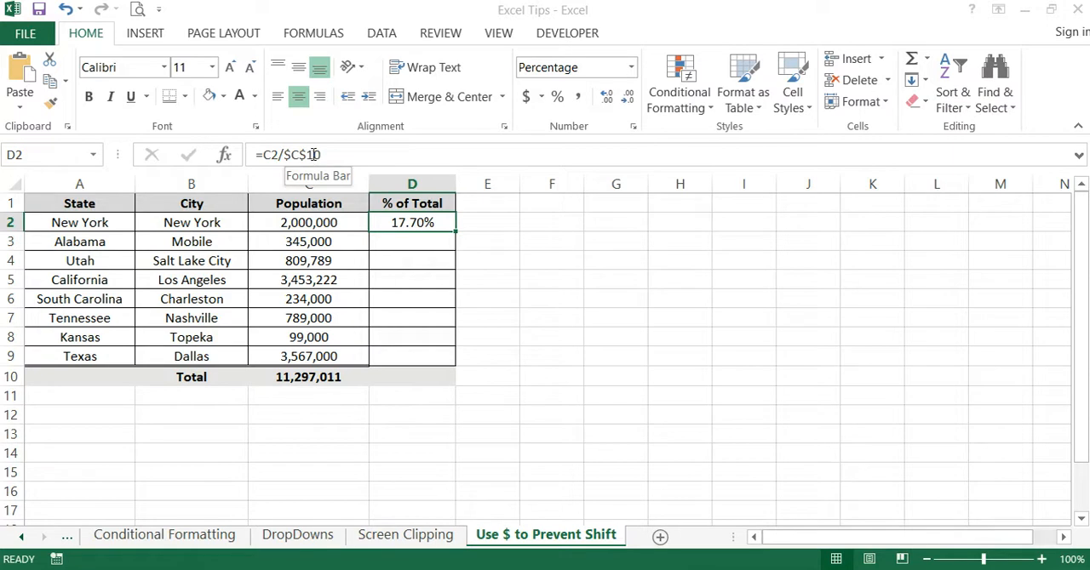
left_click(498, 255)
left_click(436, 221)
double_click(457, 233)
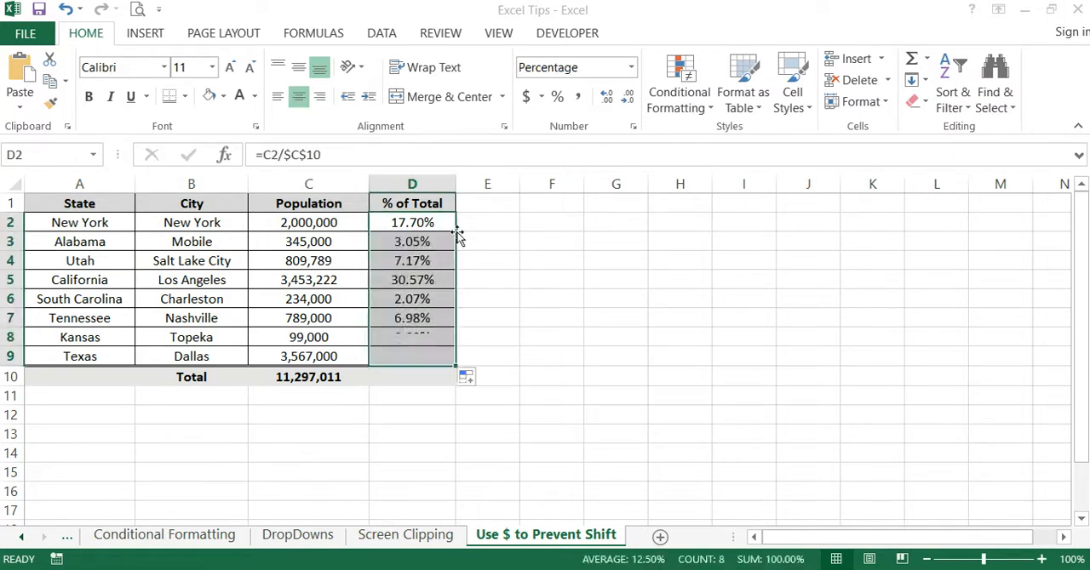
left_click(506, 253)
left_click(448, 241)
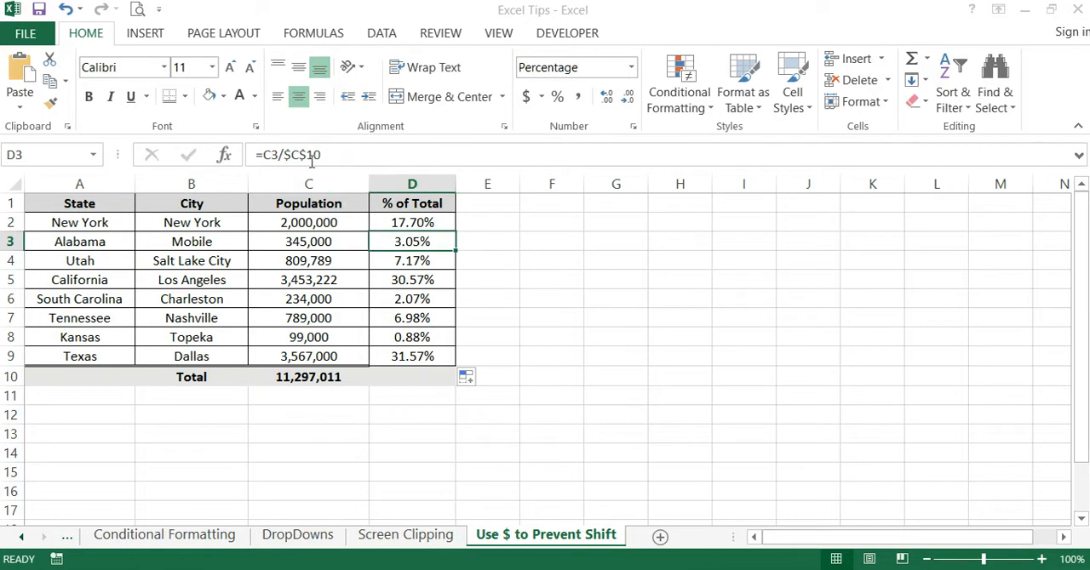
left_click(436, 261)
left_click(429, 281)
left_click(425, 299)
left_click(515, 295)
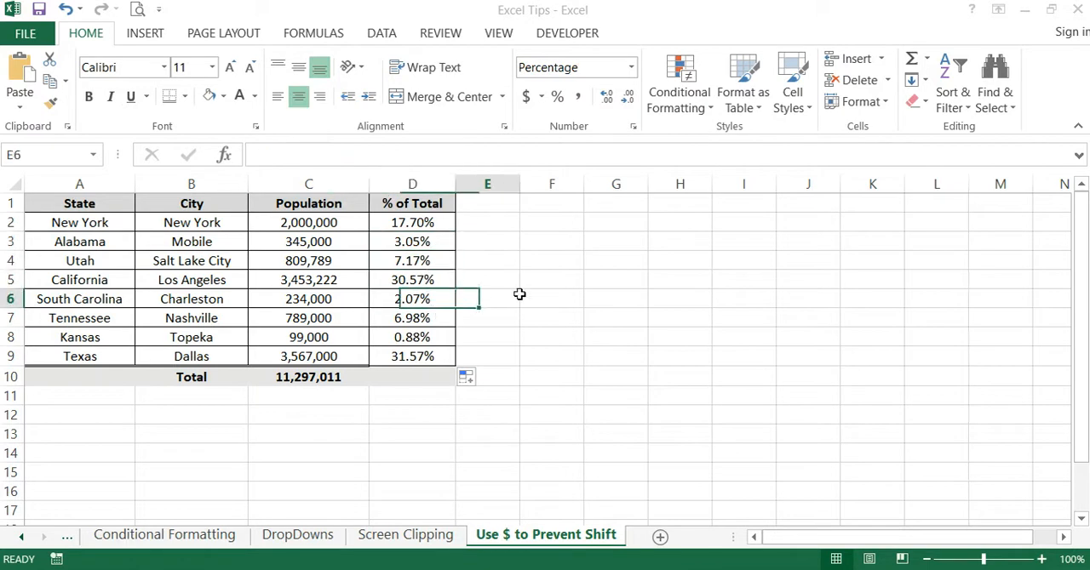
- Remove the dollar sign before the row number in D2 so the formula reads =C2/$C10
left_click(428, 222)
left_click(307, 155)
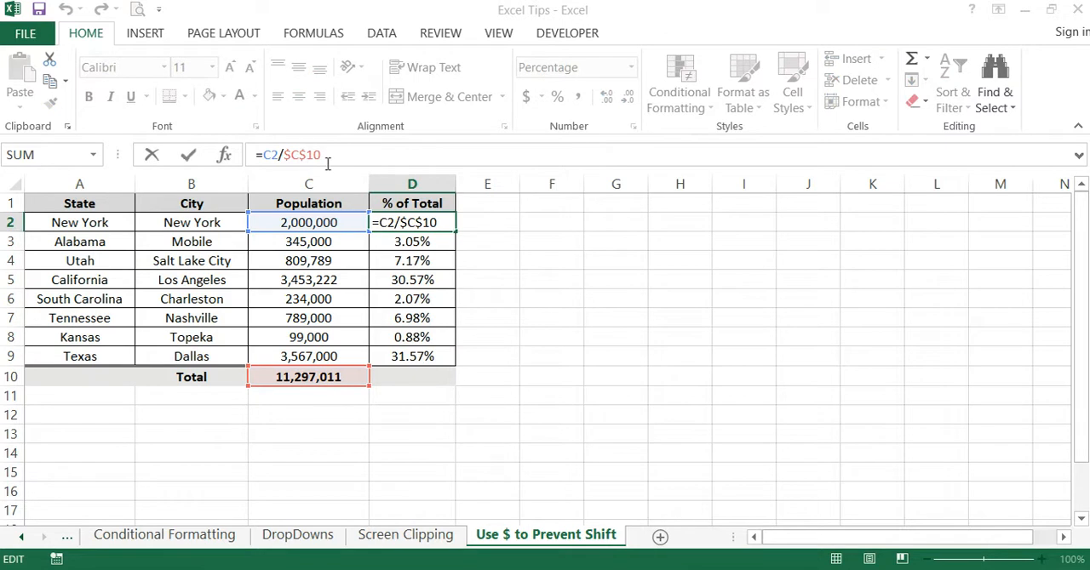
key("BackSpace")
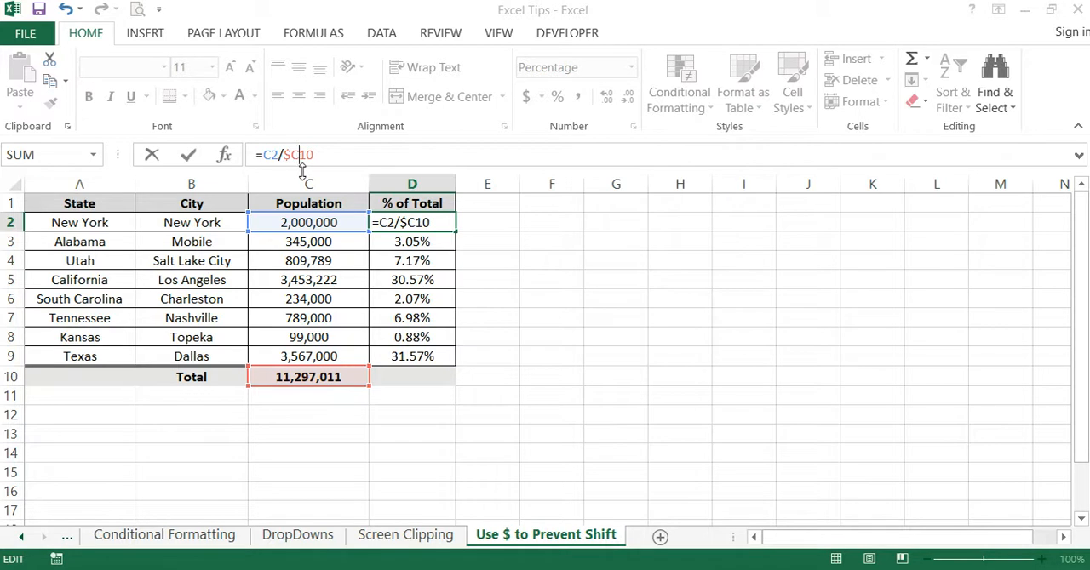
key("Return")
- Fill the =C2/$C10 formula from D2 down through D9 and check the reference in D3
left_click(432, 222)
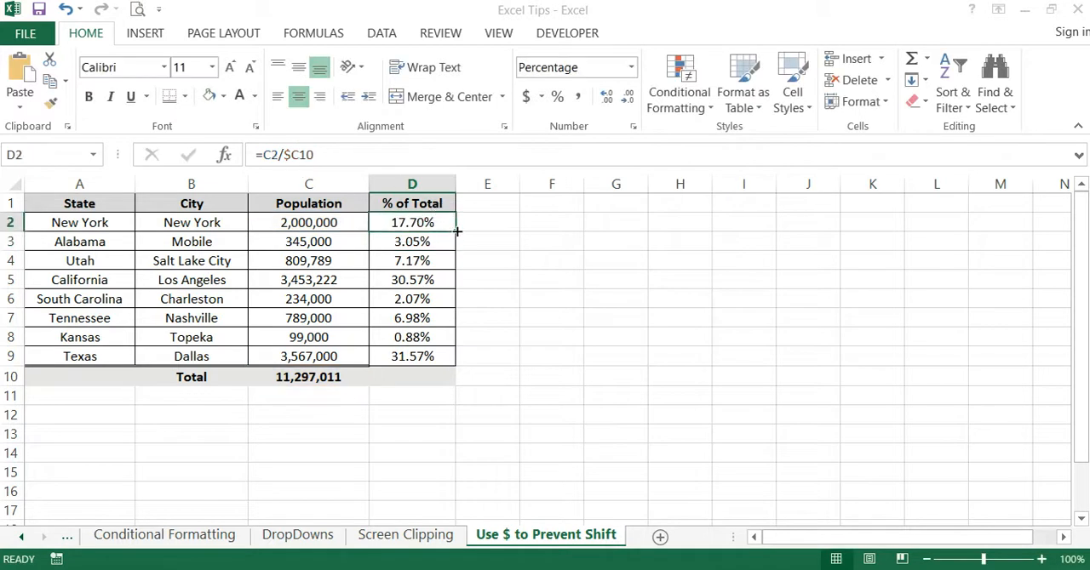
left_click_drag(457, 231, 457, 362)
left_click(523, 262)
left_click(438, 243)
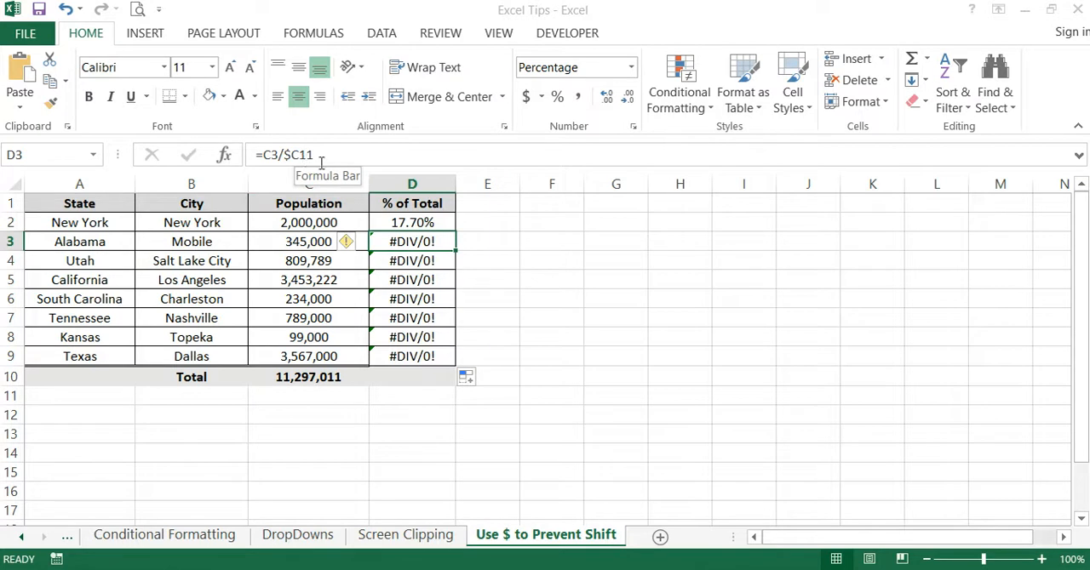
left_click(596, 280)
- Add the dollar sign before the row number in D2 so the formula reads =C2/$C$10
left_click(440, 221)
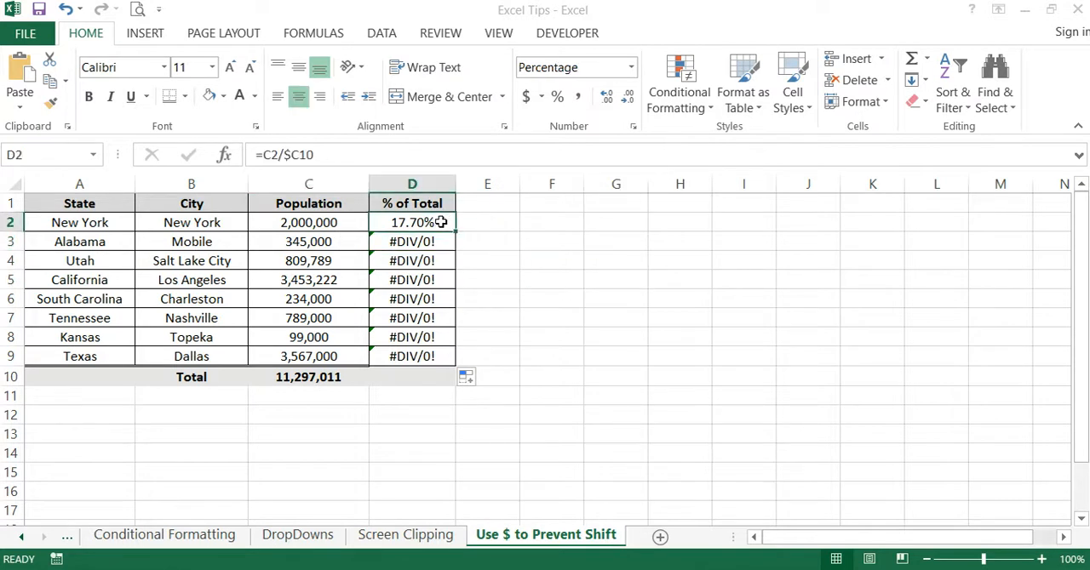
left_click(318, 157)
left_click(302, 155)
type("$")
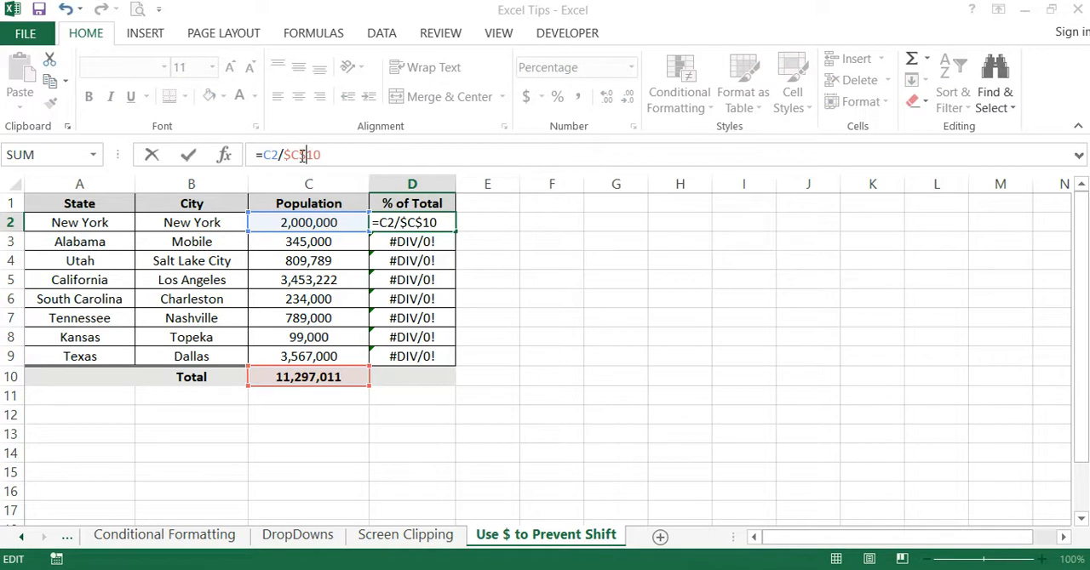
key("Return")
left_click(682, 283)
- Remove both dollar signs from the total reference in D2 so the formula reads =C2/C10
left_click(425, 221)
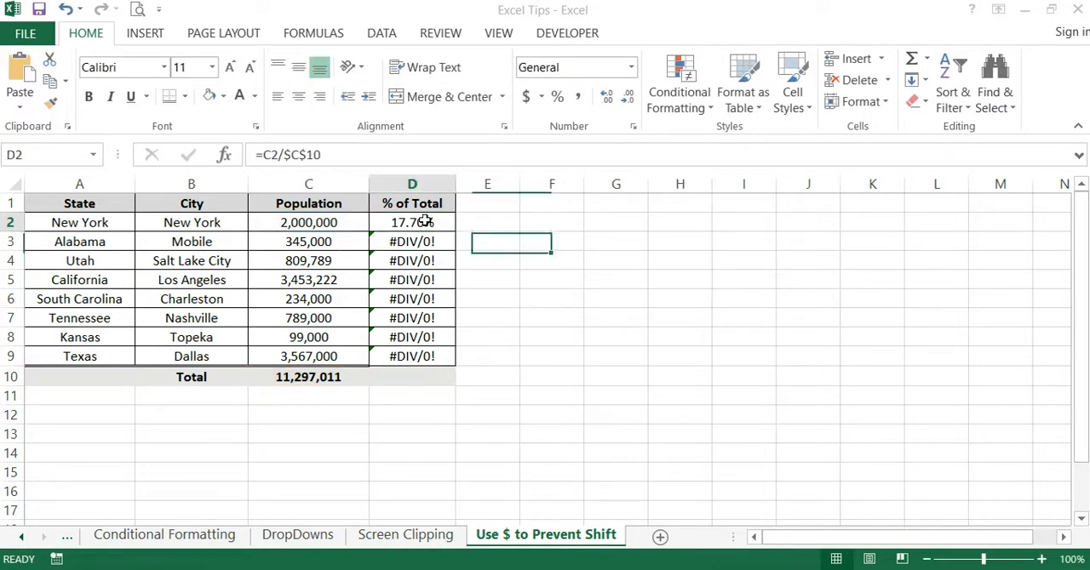
left_click(309, 154)
left_click(309, 155)
key("BackSpace")
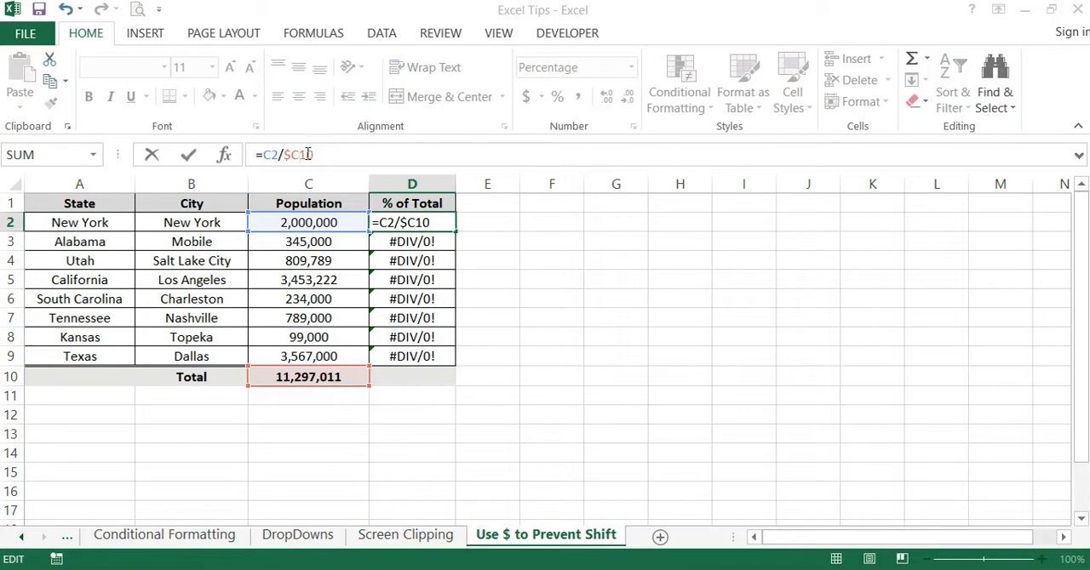
key("BackSpace")
left_click(583, 293)
key("BackSpace")
key("BackSpace")
key("Return")
- Toggle the C10 reference in D2 to absolute so the formula reads =C2/$C$10
left_click(423, 223)
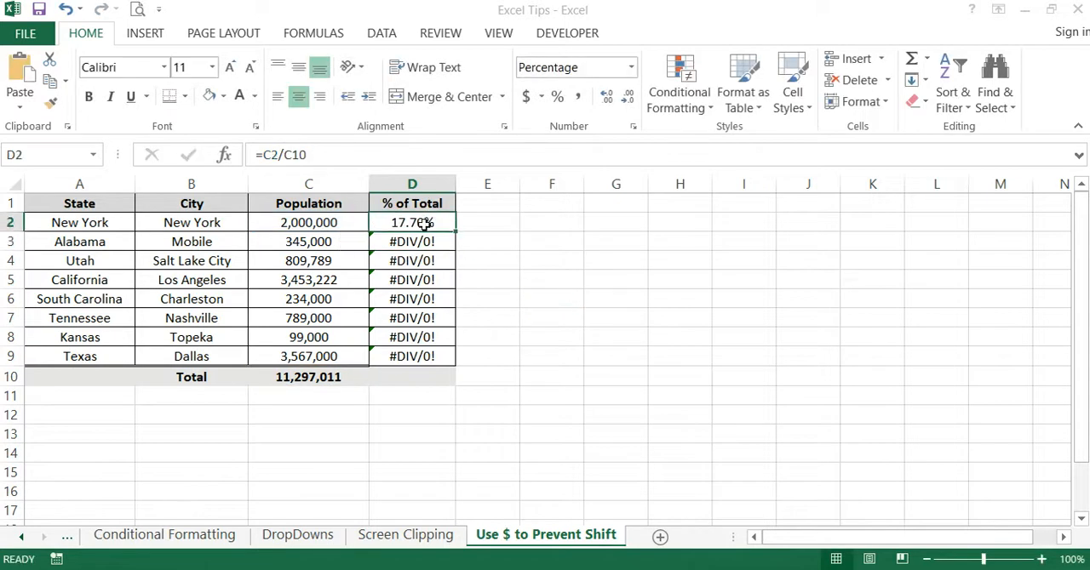
left_click(294, 153)
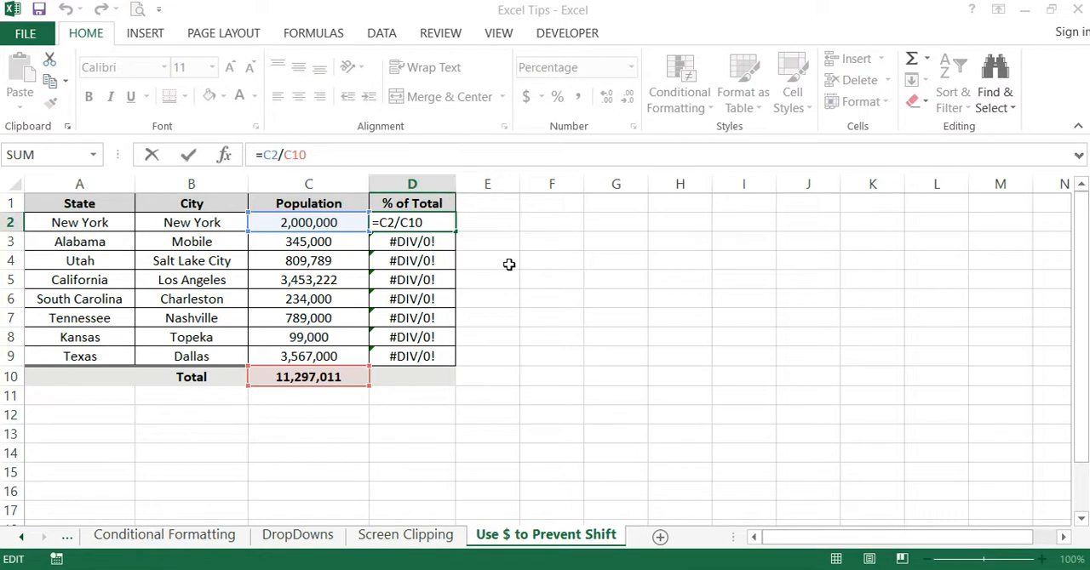
key("F4")
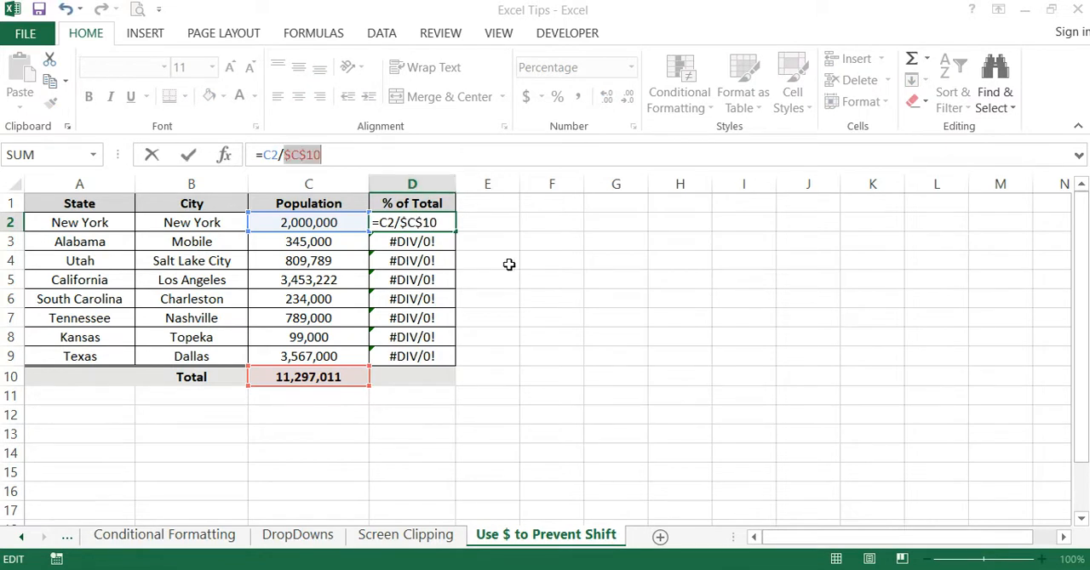
key("Return")
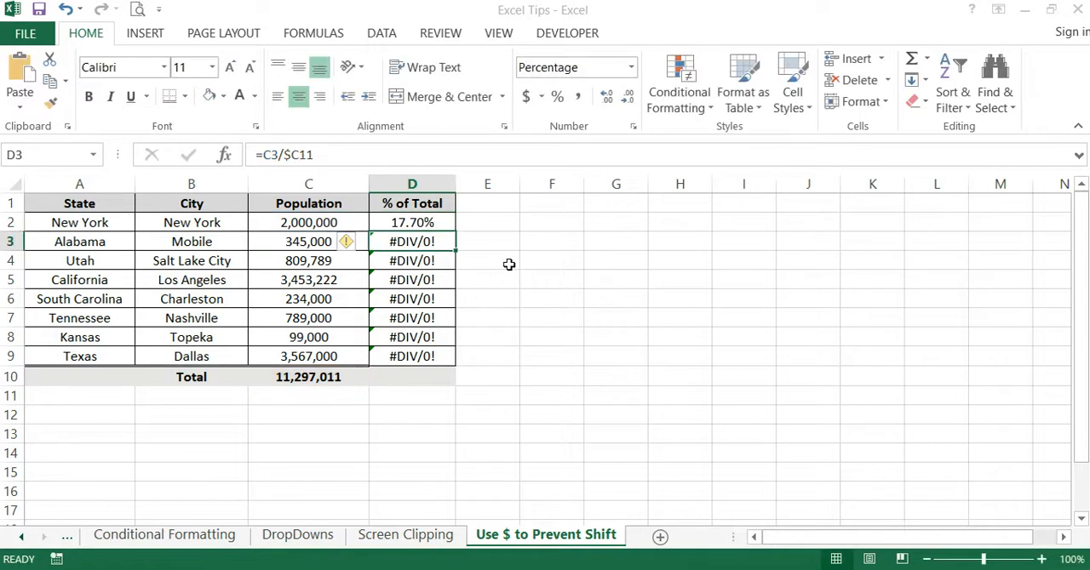
- Cycle the total reference in D2 through its mixed, relative and absolute forms, keep =C2/$C$10, and check the formula
left_click(435, 224)
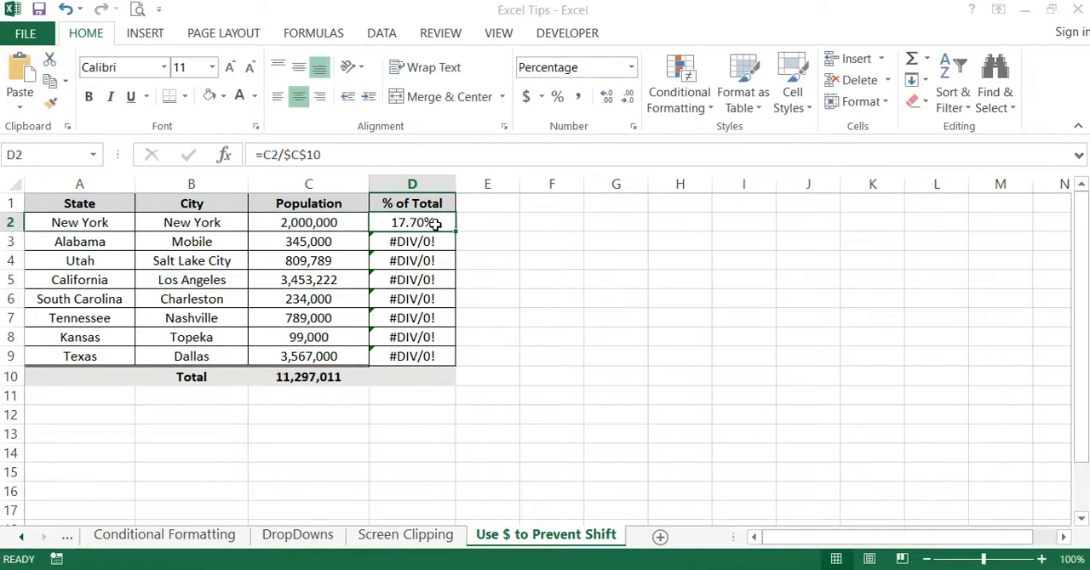
left_click(316, 158)
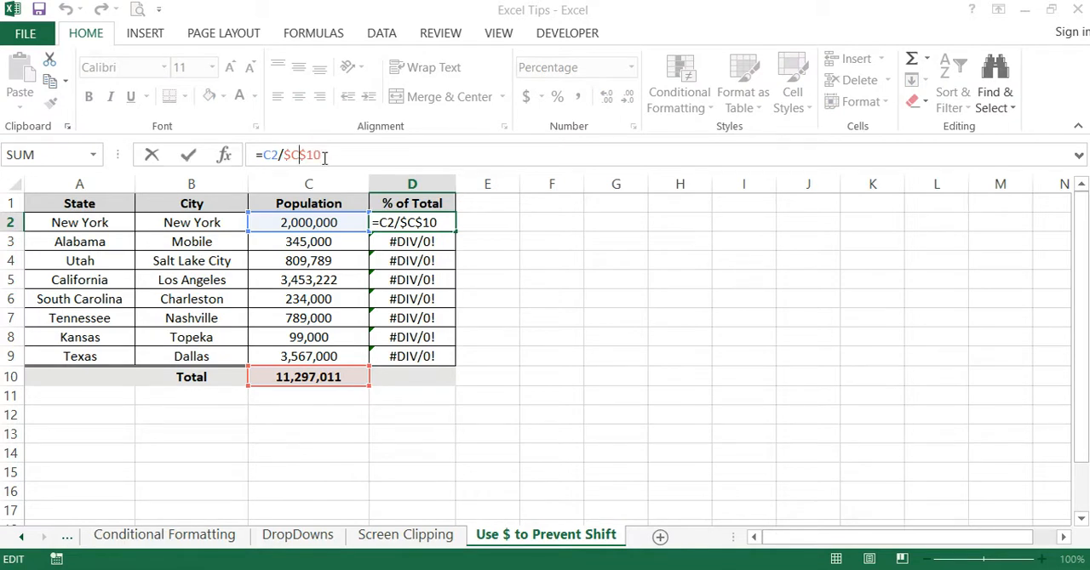
key("F4")
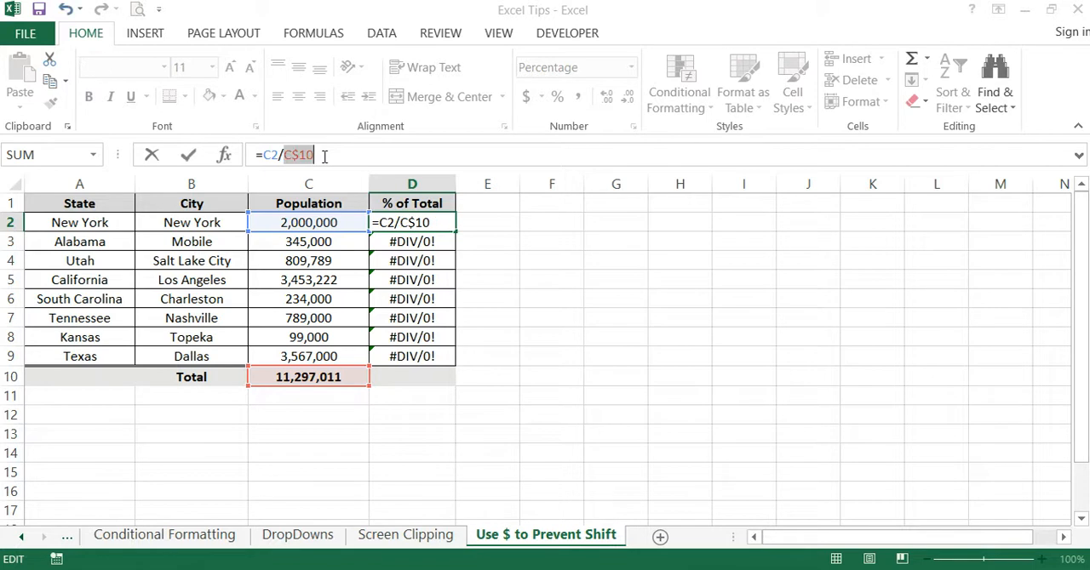
key("F4")
key("F4")
key("F4")
key("F4")
key("F4")
key("F4")
key("F4")
key("F4")
key("F4")
key("F4")
key("F4")
key("Return")
left_click(676, 279)
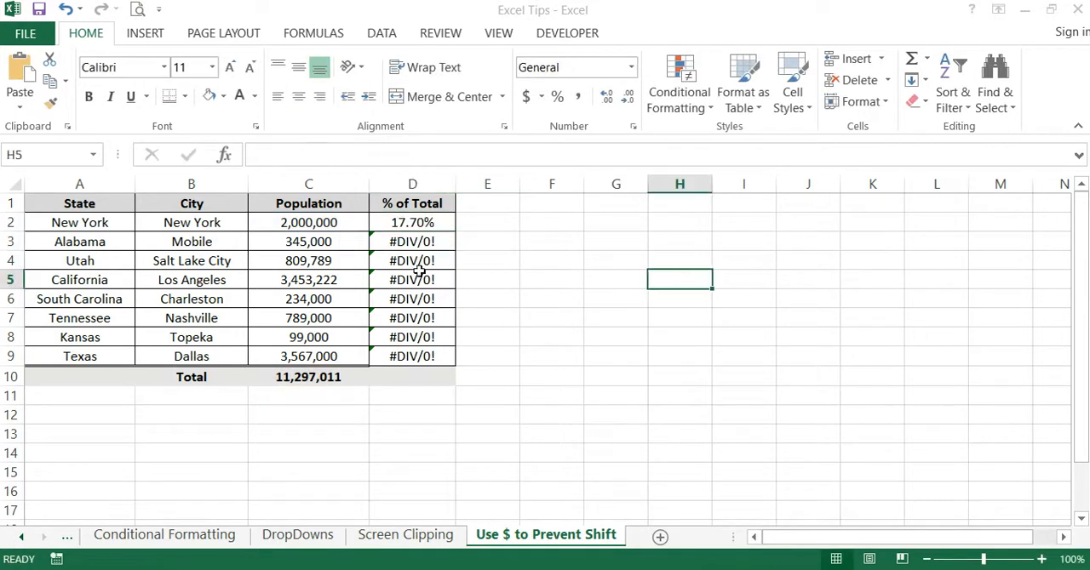
left_click(409, 223)
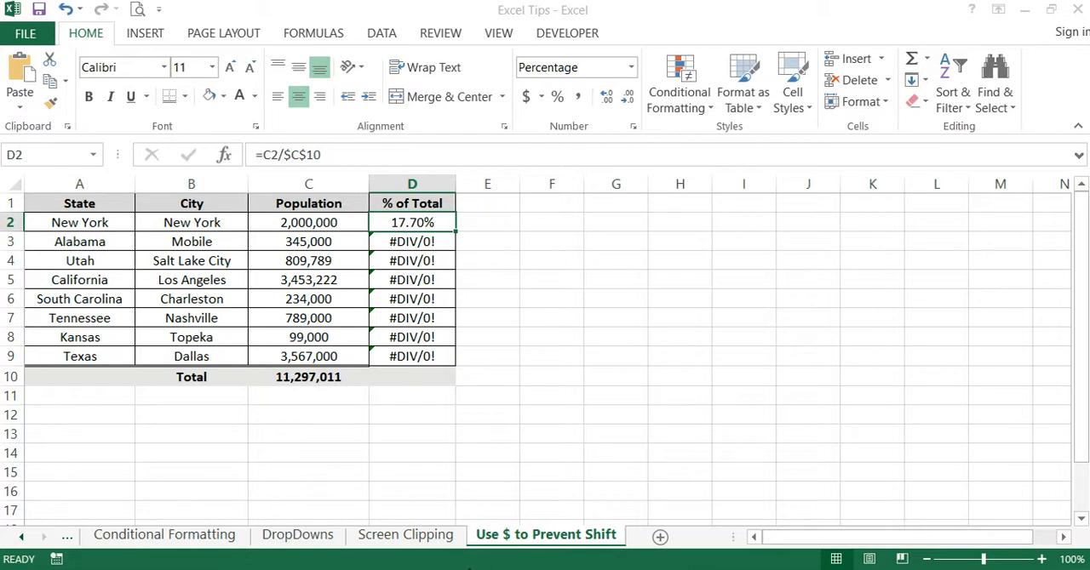
- Return to the Title sheet at the start of the workbook and select cell O8
left_click(22, 536)
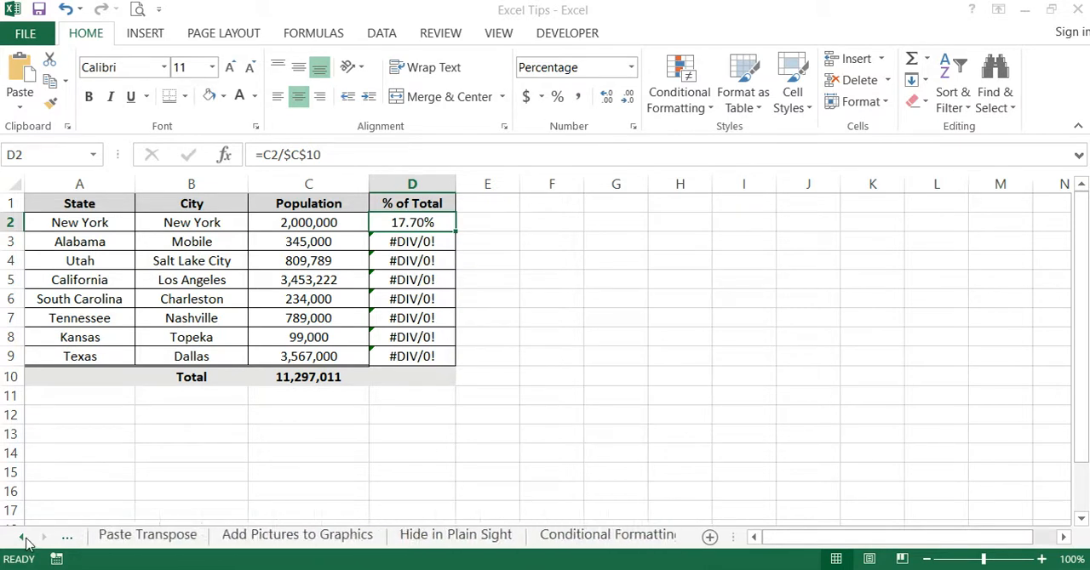
left_click(103, 537)
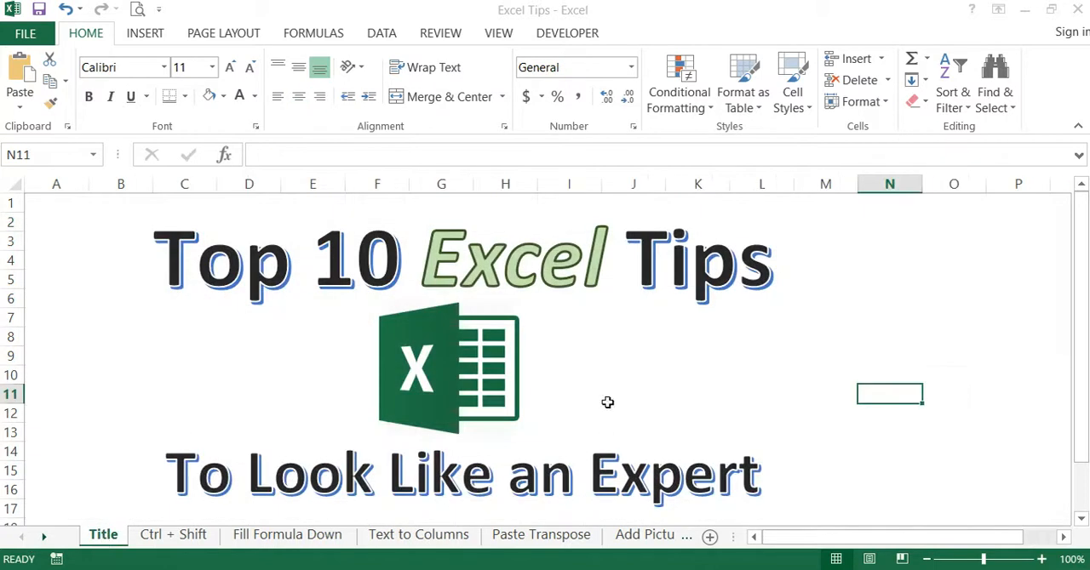
left_click(960, 334)
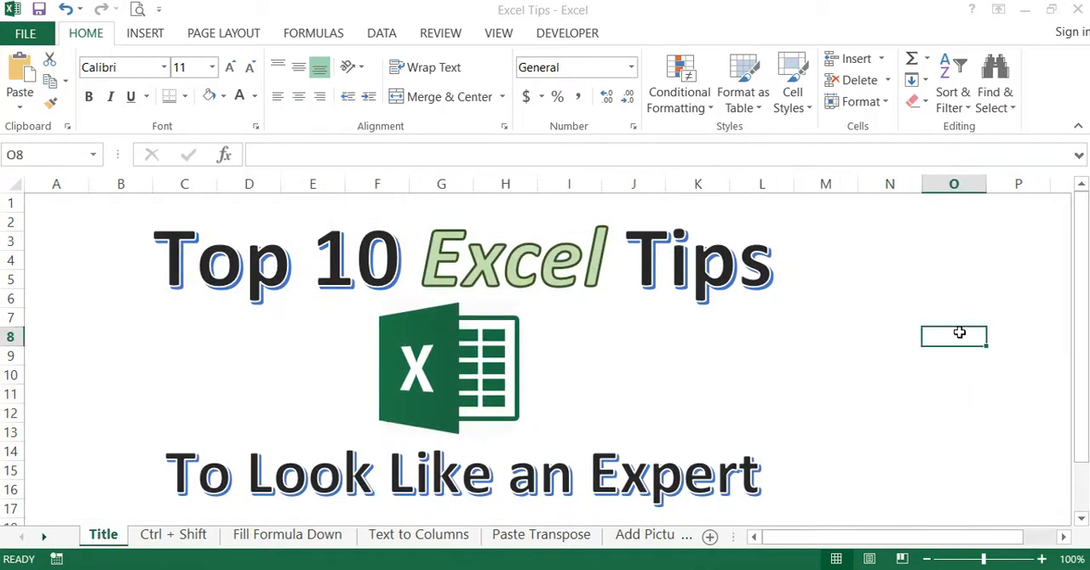